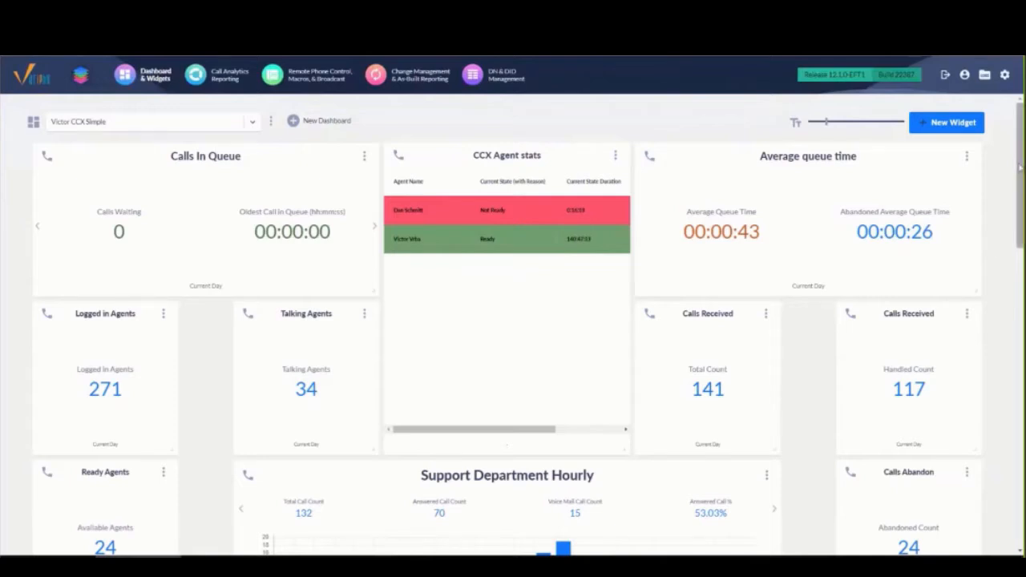
- Look through the CCX Simple dashboard's widgets, from Calls In Queue down to the Support Department Hourly chart and Realtime table
{"action": "left_click_drag", "start_coordinate": [1019, 166], "coordinate": [1019, 167]}
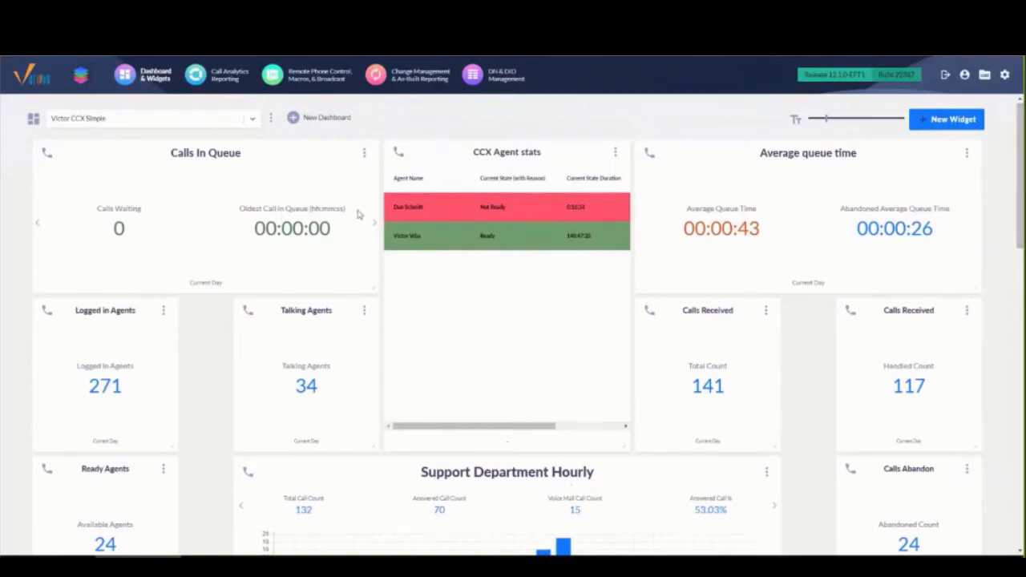
{"action": "scroll", "coordinate": [578, 305], "scroll_direction": "down", "scroll_amount": 3}
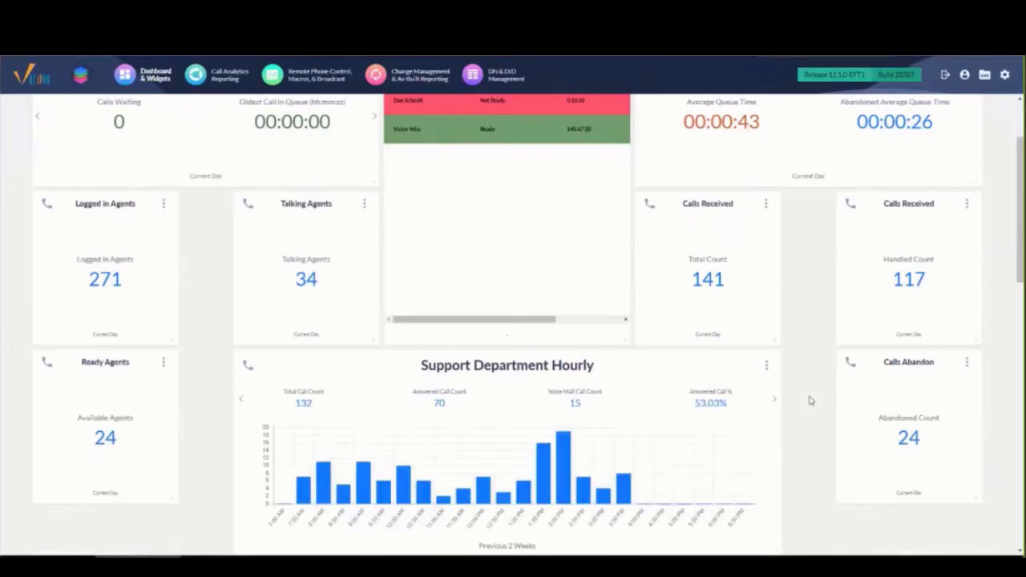
{"action": "left_click_drag", "start_coordinate": [1021, 250], "coordinate": [1021, 204]}
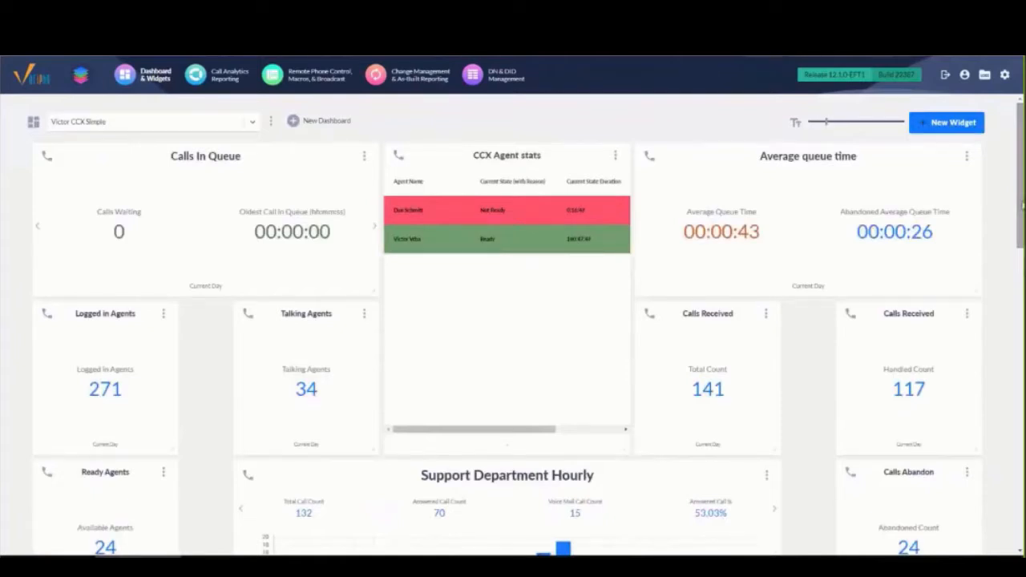
{"action": "left_click_drag", "start_coordinate": [1021, 181], "coordinate": [1022, 188]}
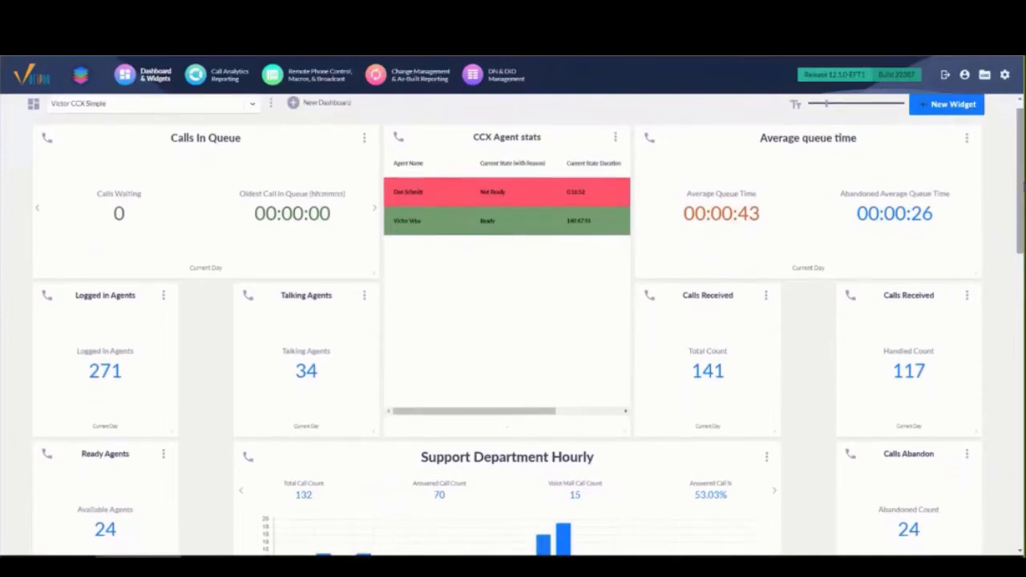
{"action": "scroll", "coordinate": [808, 379], "scroll_direction": "down", "scroll_amount": 2}
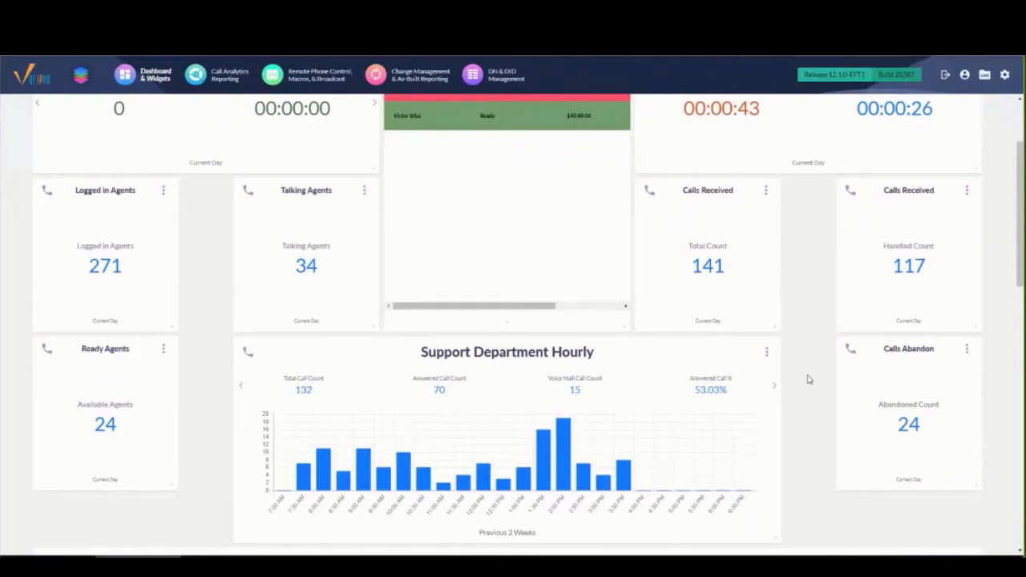
{"action": "scroll", "coordinate": [808, 379], "scroll_direction": "up", "scroll_amount": 3}
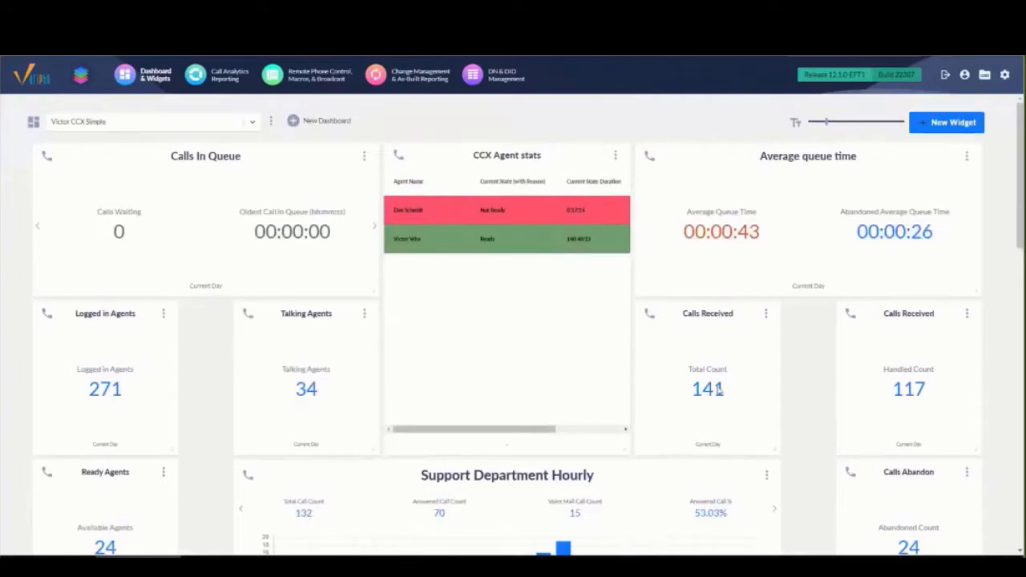
{"action": "scroll", "coordinate": [984, 190], "scroll_direction": "down", "scroll_amount": 8}
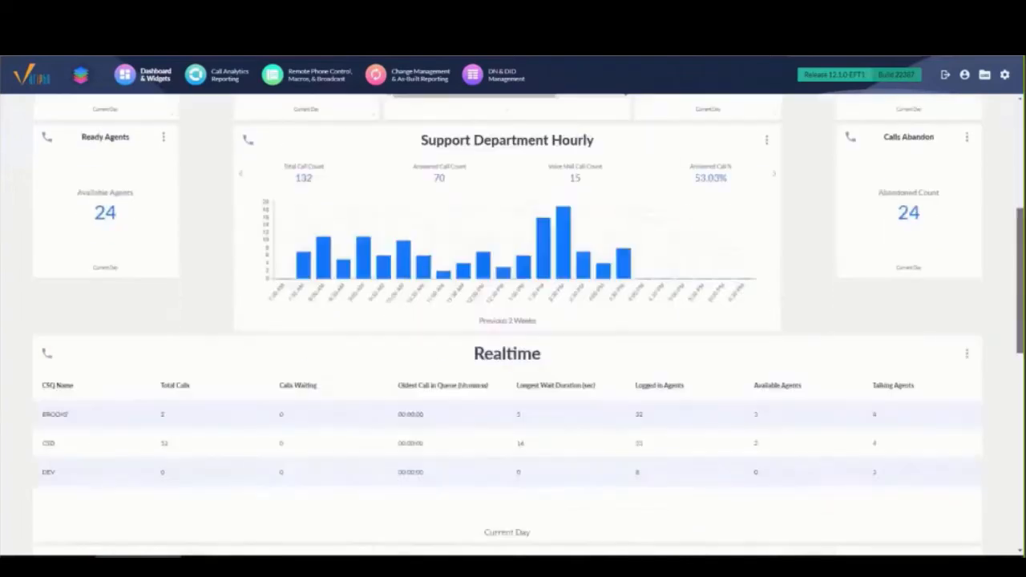
{"action": "scroll", "coordinate": [526, 325], "scroll_direction": "down", "scroll_amount": 3}
{"action": "scroll", "coordinate": [525, 325], "scroll_direction": "up", "scroll_amount": 10}
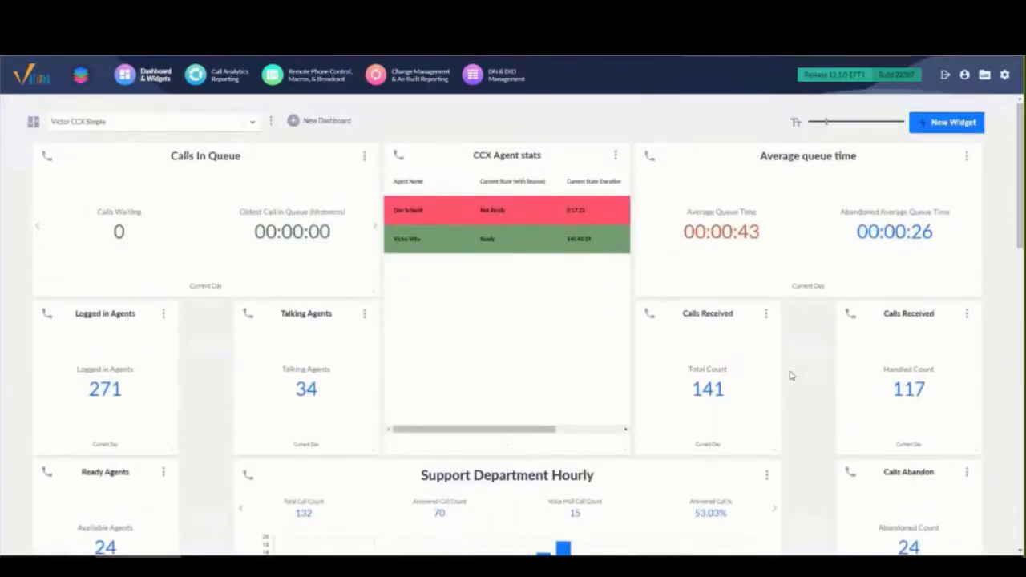
- Swap the positions of the Talking Agents and Logged in Agents widgets on the dashboard
{"action": "left_click_drag", "start_coordinate": [316, 315], "coordinate": [118, 310]}
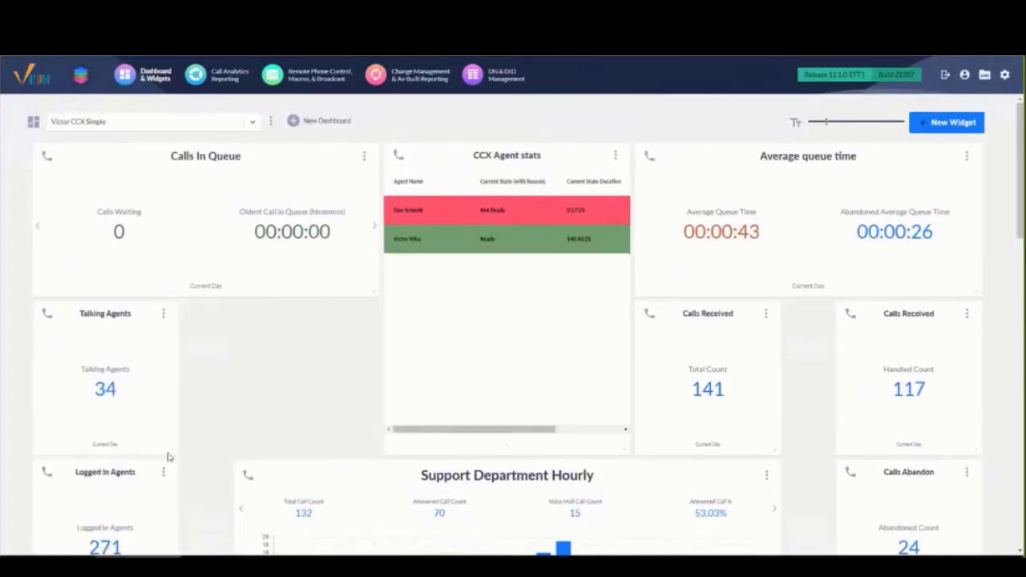
{"action": "left_click_drag", "start_coordinate": [170, 455], "coordinate": [189, 436]}
{"action": "left_click_drag", "start_coordinate": [105, 472], "coordinate": [308, 321]}
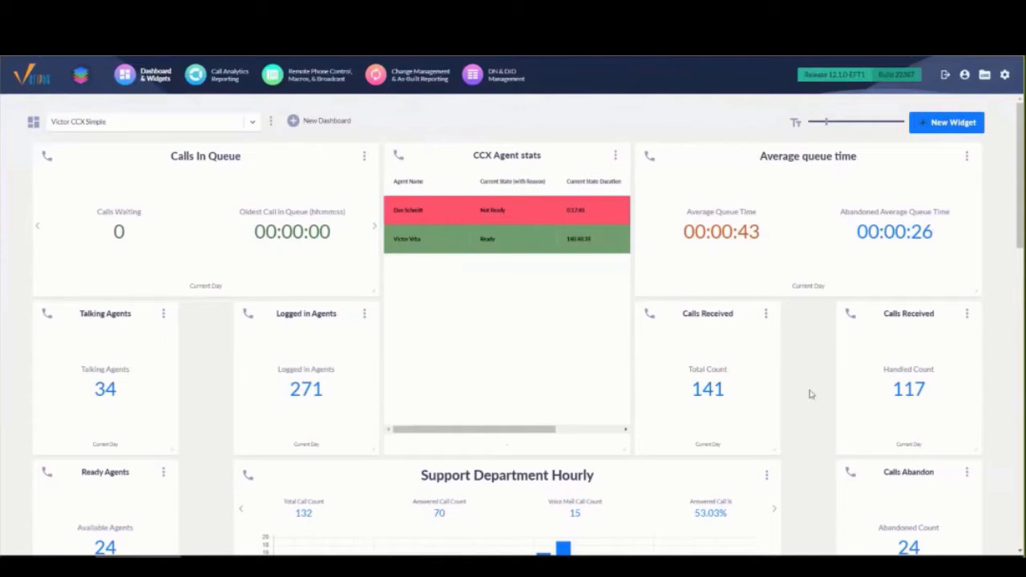
- Copy the permalink URL from the current dashboard's public access settings and close the settings without saving
{"action": "left_click", "coordinate": [270, 123]}
{"action": "left_click", "coordinate": [232, 145]}
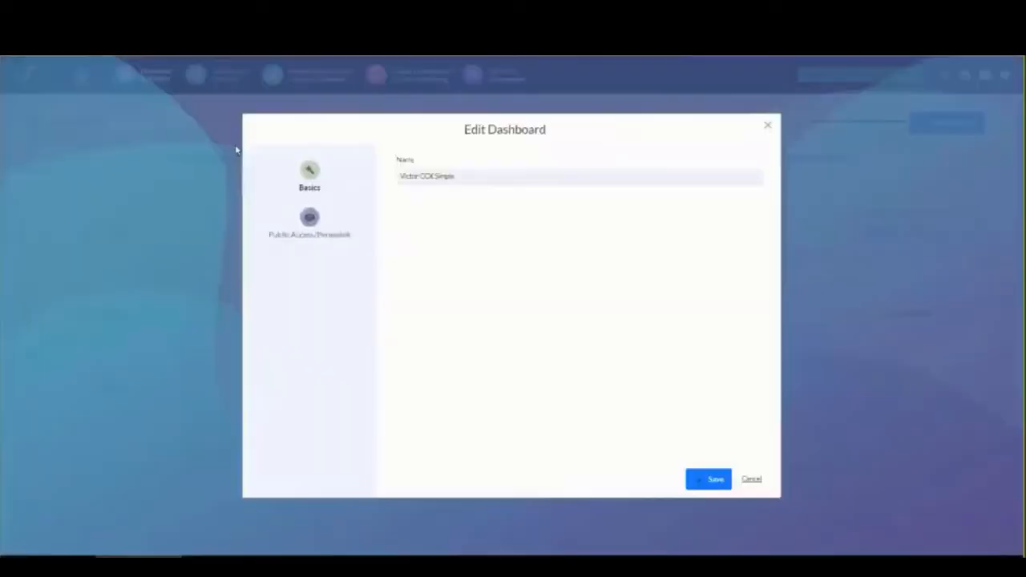
{"action": "left_click", "coordinate": [312, 221]}
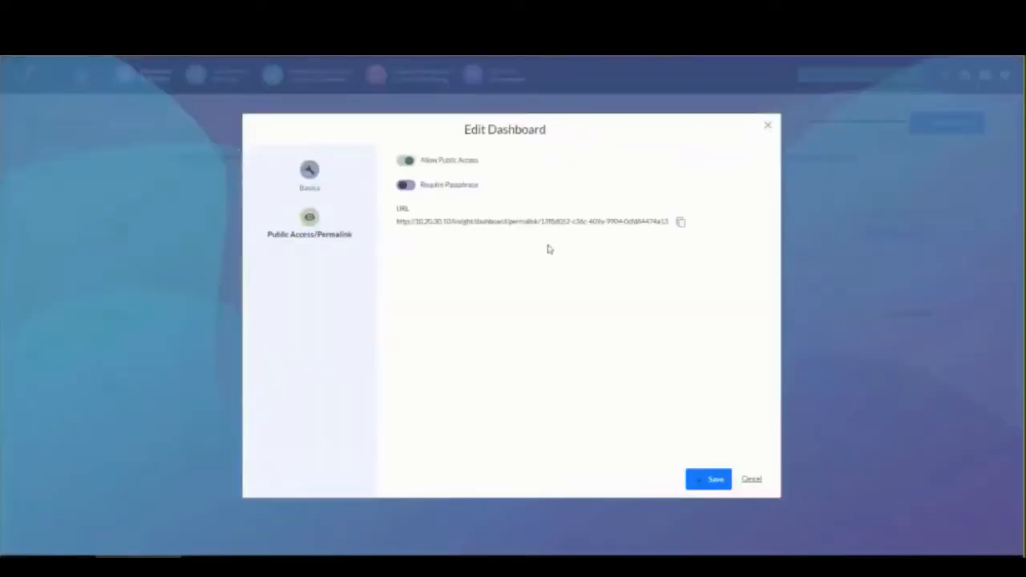
{"action": "left_click", "coordinate": [681, 222]}
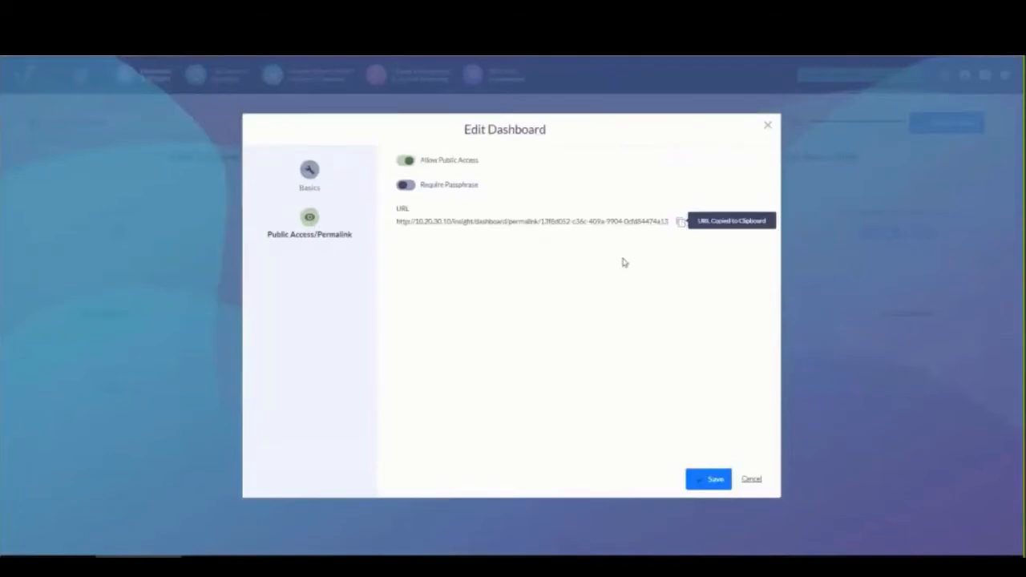
{"action": "left_click", "coordinate": [748, 479]}
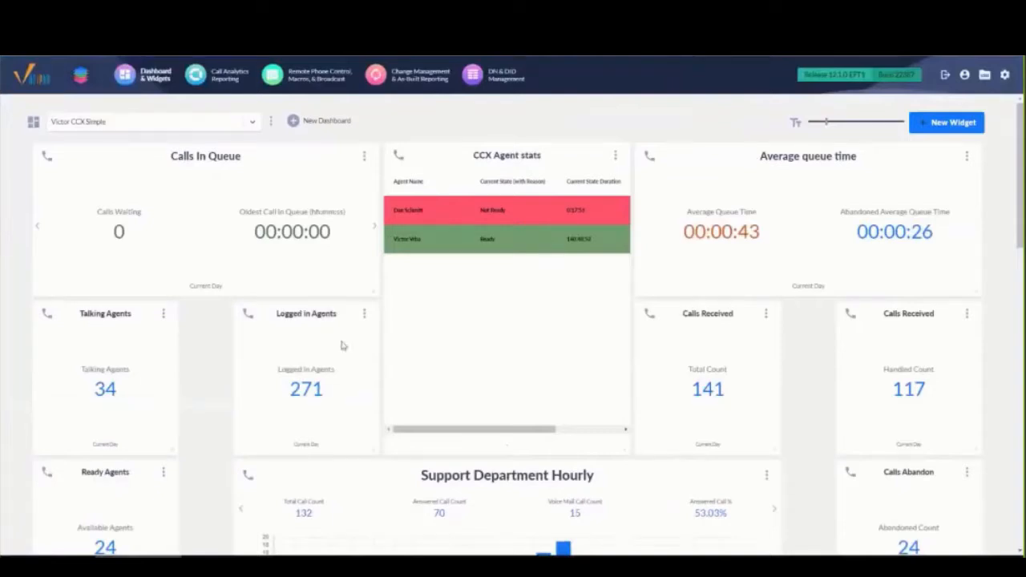
- Load the copied permalink in a new browser tab and look over the public view of the dashboard
{"action": "key", "text": "ctrl+t"}
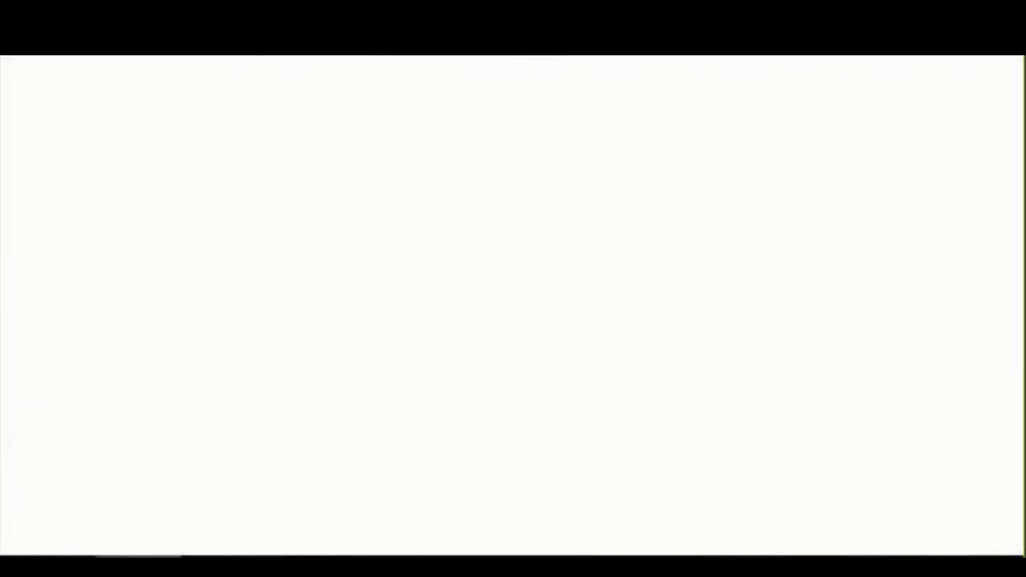
{"action": "key", "text": "ctrl+v"}
{"action": "key", "text": "Return"}
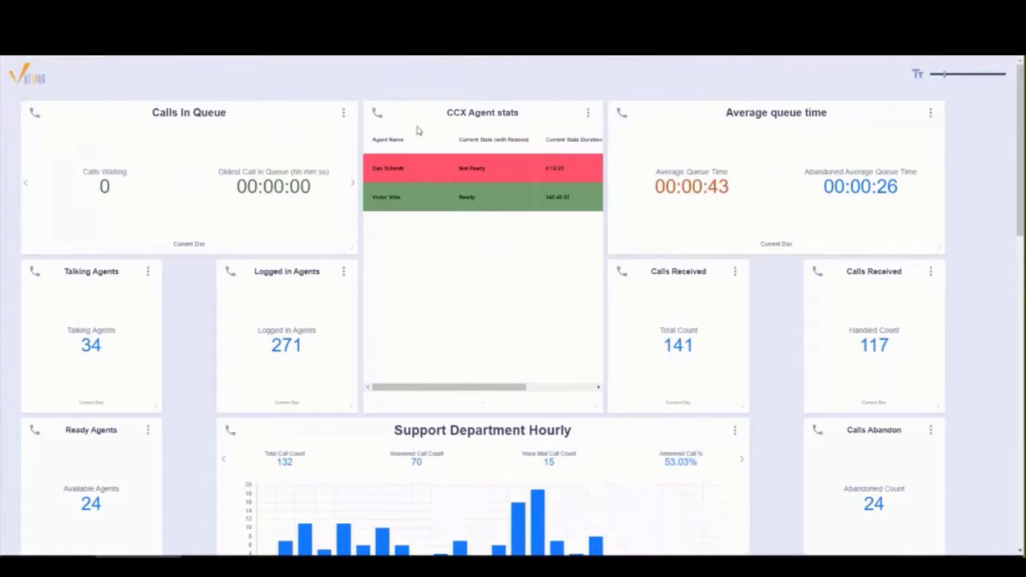
{"action": "scroll", "coordinate": [1020, 160], "scroll_direction": "down", "scroll_amount": 3}
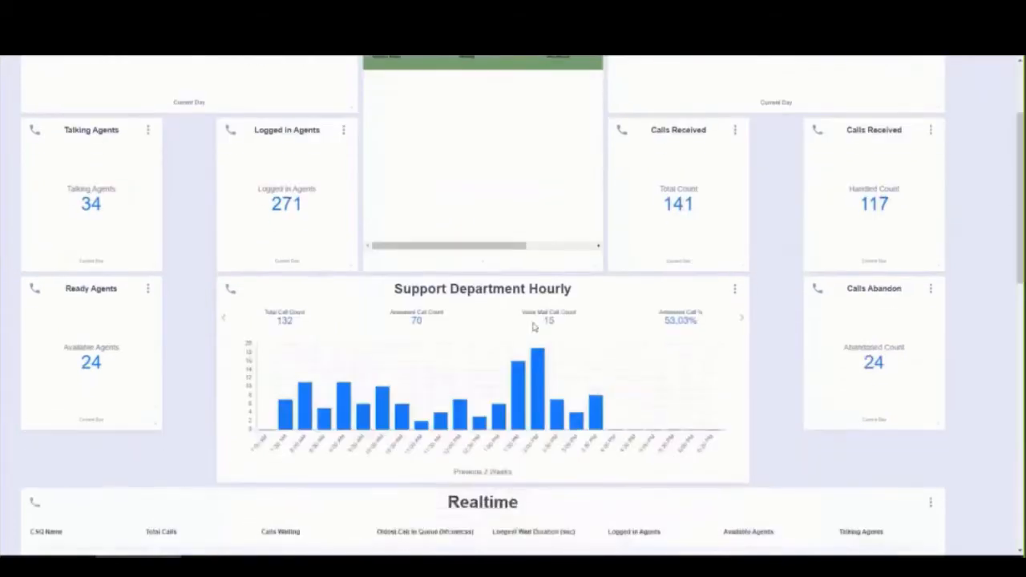
{"action": "scroll", "coordinate": [507, 409], "scroll_direction": "up", "scroll_amount": 3}
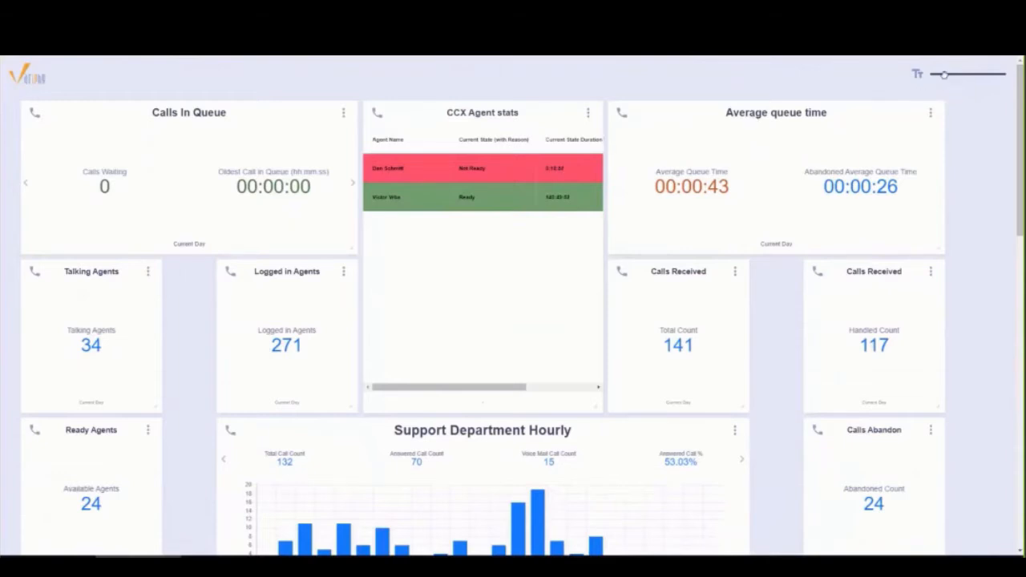
- Try a much larger text size on the public dashboard, settle on a slightly enlarged one, and return to the main dashboard tab
{"action": "left_click_drag", "start_coordinate": [944, 74], "coordinate": [972, 79]}
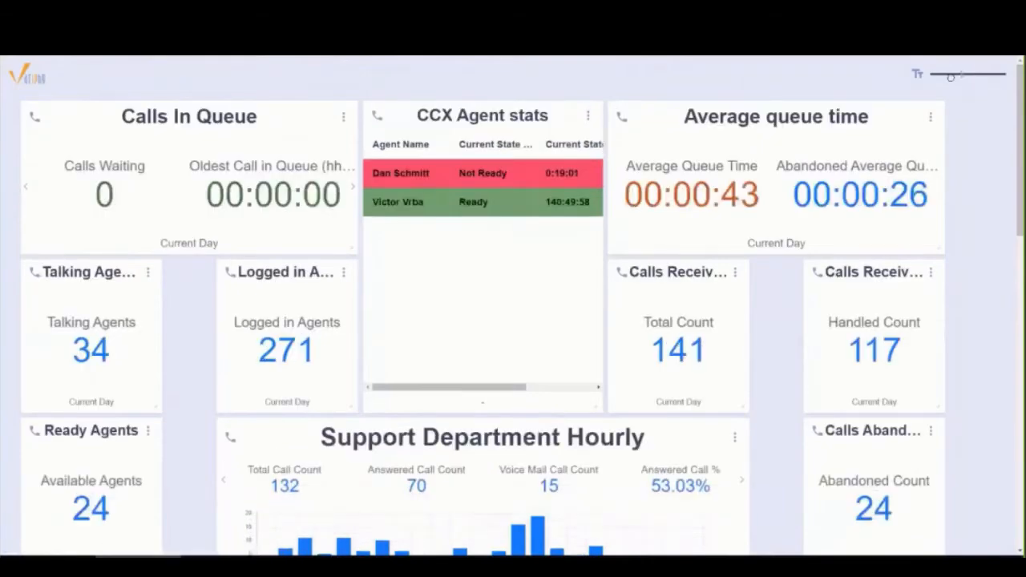
{"action": "left_click", "coordinate": [950, 75]}
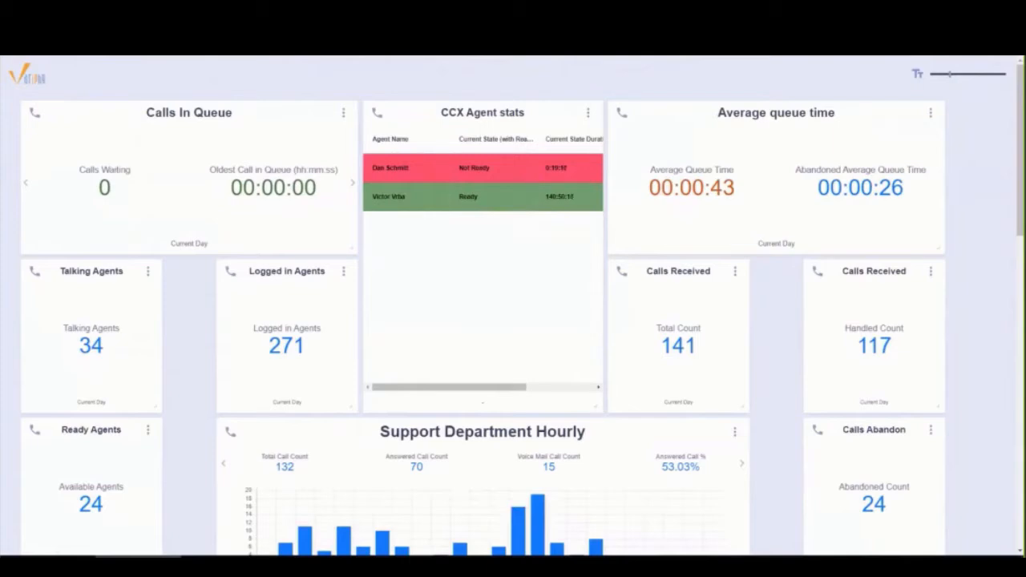
{"action": "key", "text": "ctrl+Tab"}
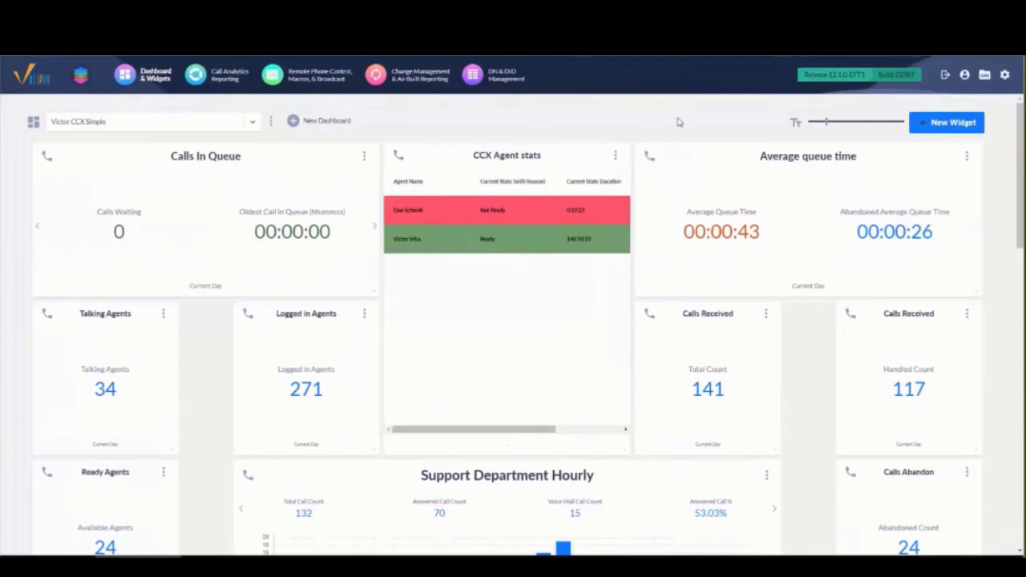
- View the other saved dashboards, including CCX Detailed, and switch back to the CCX Simple dashboard to review its widgets
{"action": "scroll", "coordinate": [804, 370], "scroll_direction": "down", "scroll_amount": 1}
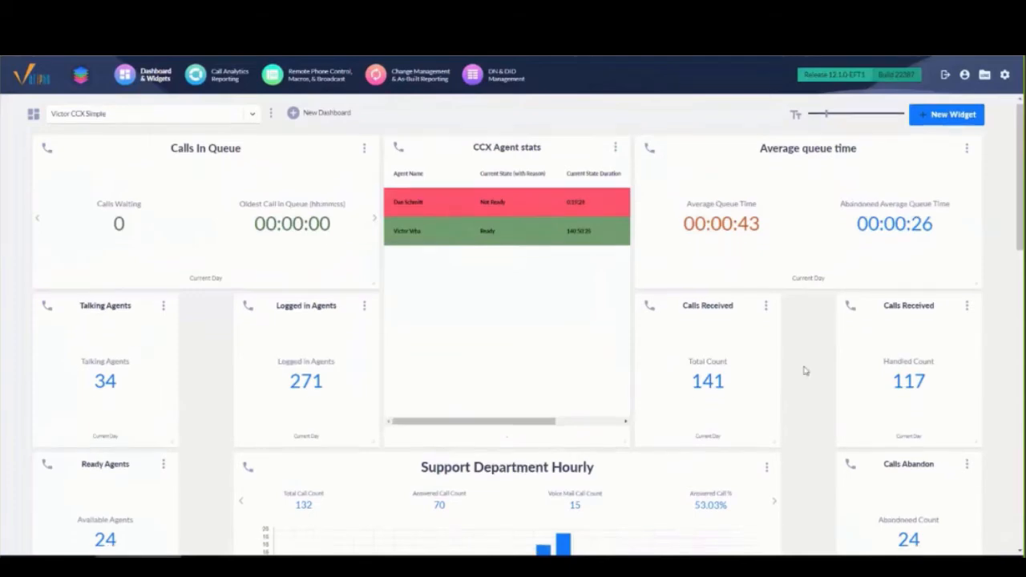
{"action": "scroll", "coordinate": [805, 371], "scroll_direction": "down", "scroll_amount": 3}
{"action": "scroll", "coordinate": [810, 369], "scroll_direction": "up", "scroll_amount": 3}
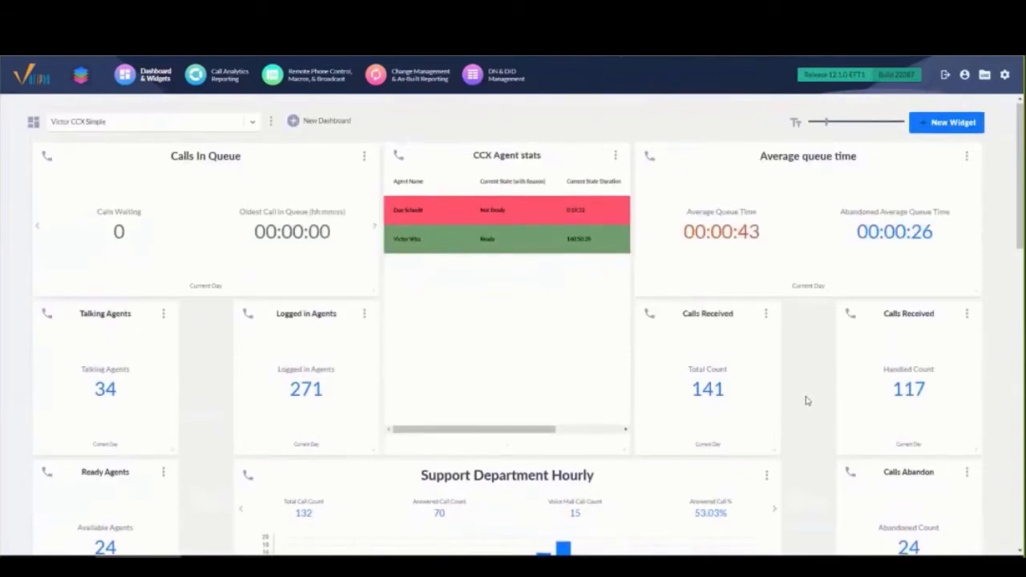
{"action": "left_click", "coordinate": [249, 126]}
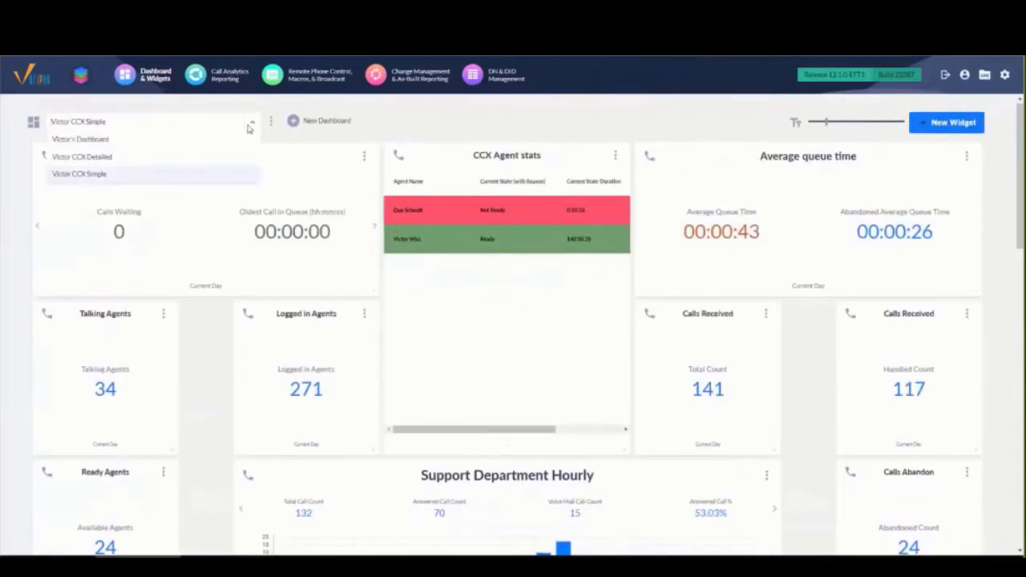
{"action": "left_click", "coordinate": [211, 139]}
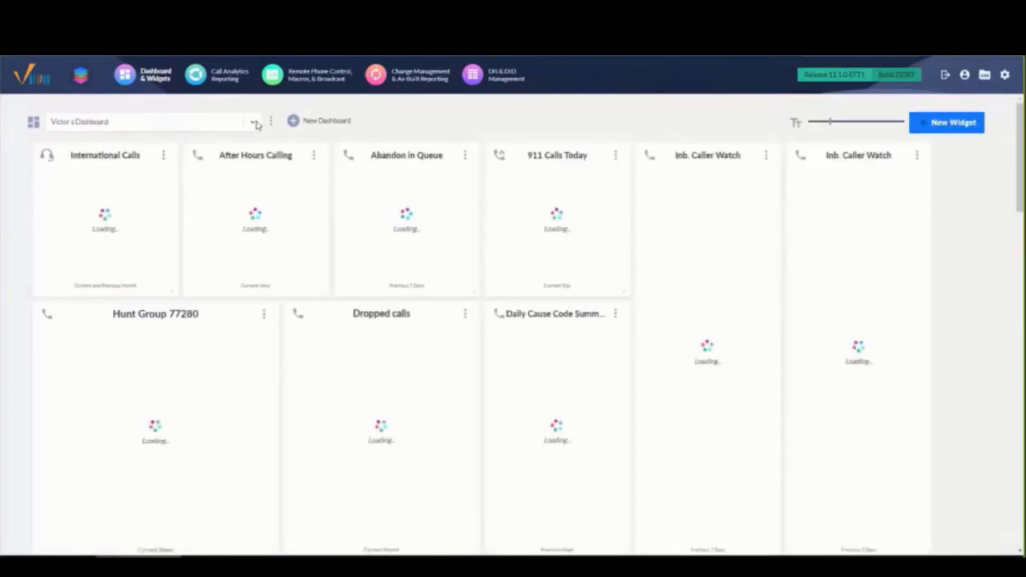
{"action": "left_click", "coordinate": [253, 121]}
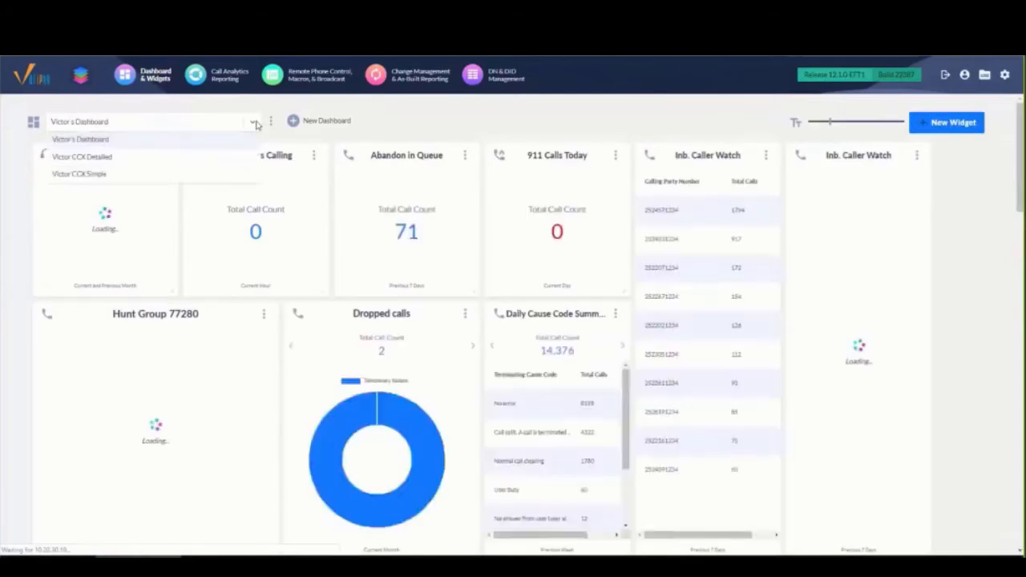
{"action": "left_click", "coordinate": [89, 157]}
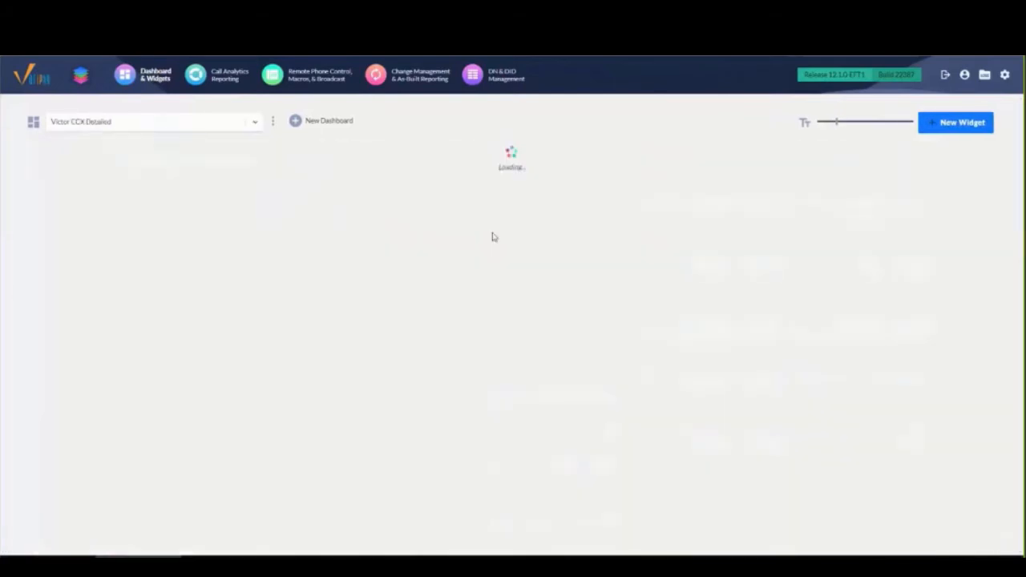
{"action": "left_click", "coordinate": [253, 122]}
{"action": "left_click", "coordinate": [110, 173]}
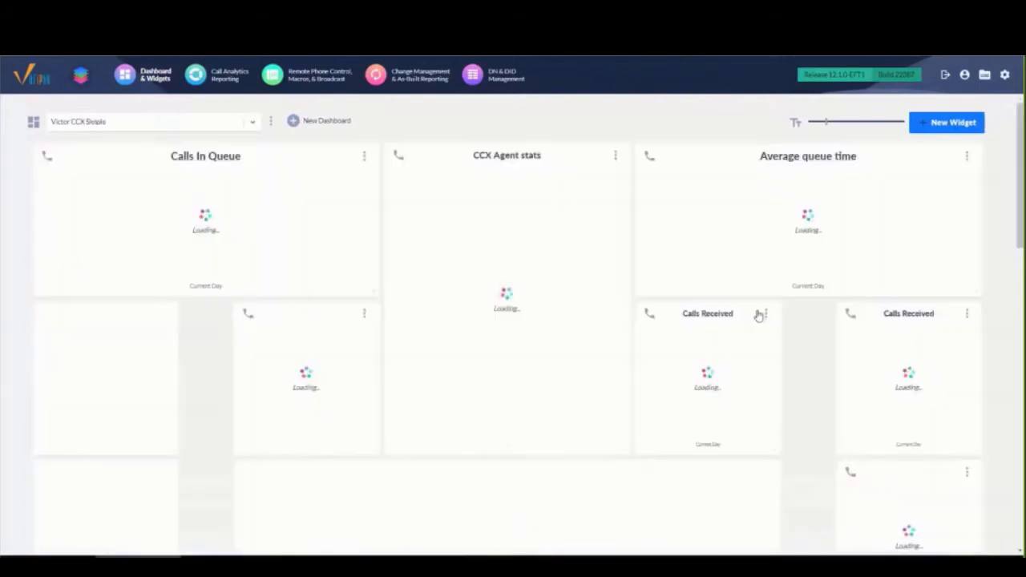
{"action": "scroll", "coordinate": [759, 315], "scroll_direction": "down", "scroll_amount": 3}
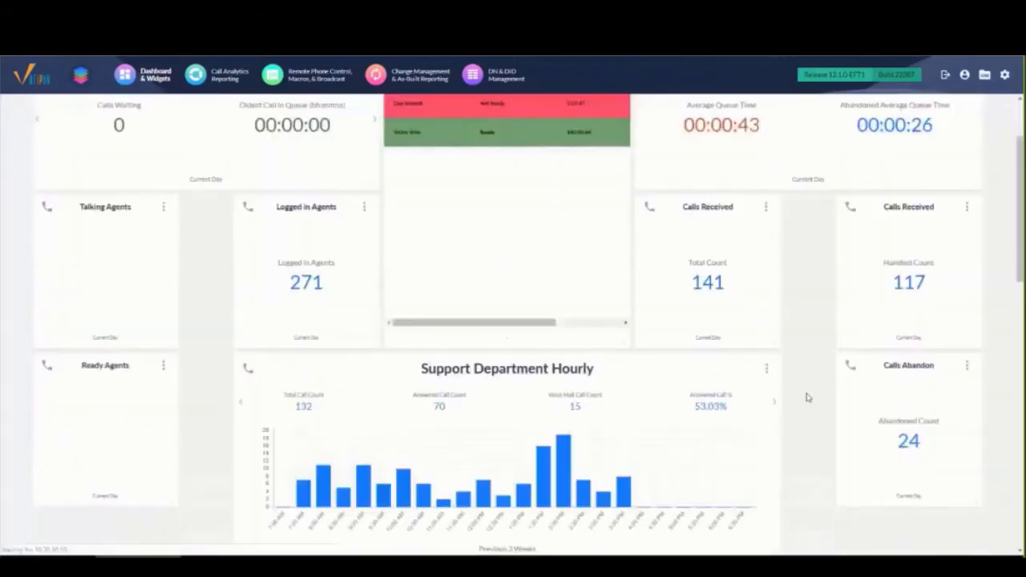
{"action": "scroll", "coordinate": [808, 398], "scroll_direction": "up", "scroll_amount": 3}
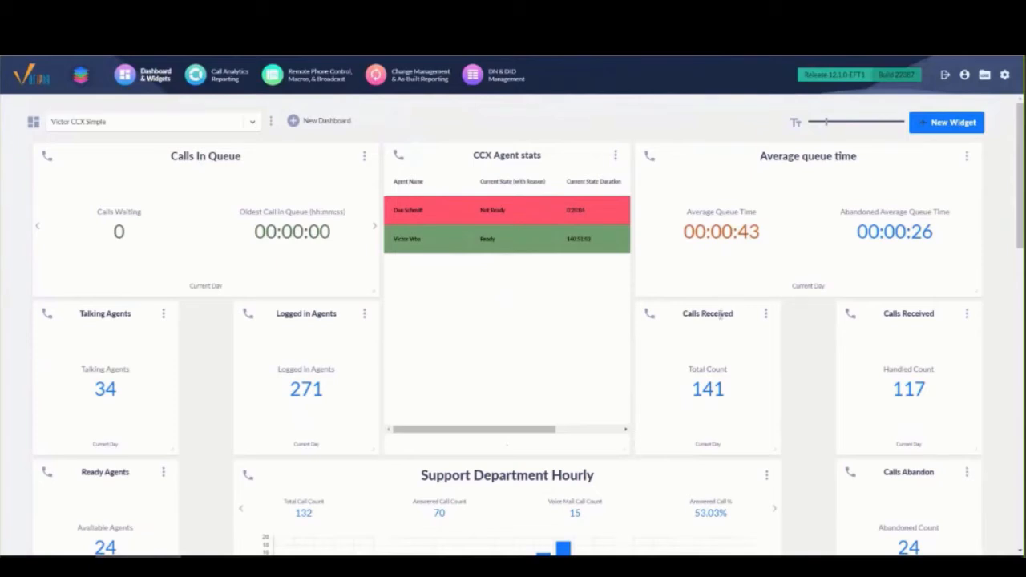
- Create a new dashboard named SAMPLE with public access allowed and save it
{"action": "left_click", "coordinate": [323, 122]}
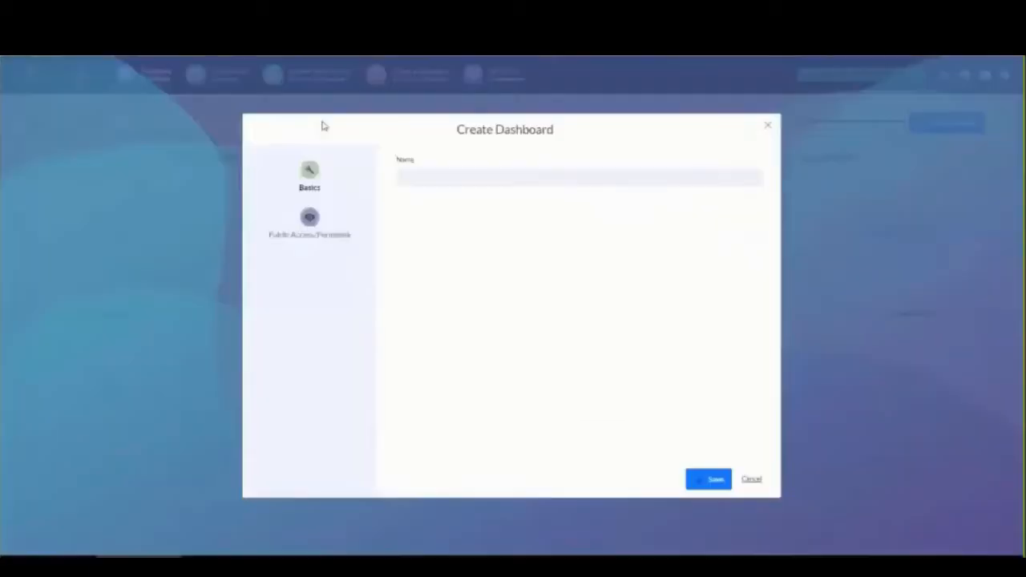
{"action": "left_click", "coordinate": [451, 178]}
{"action": "type", "text": "SAMPLE"}
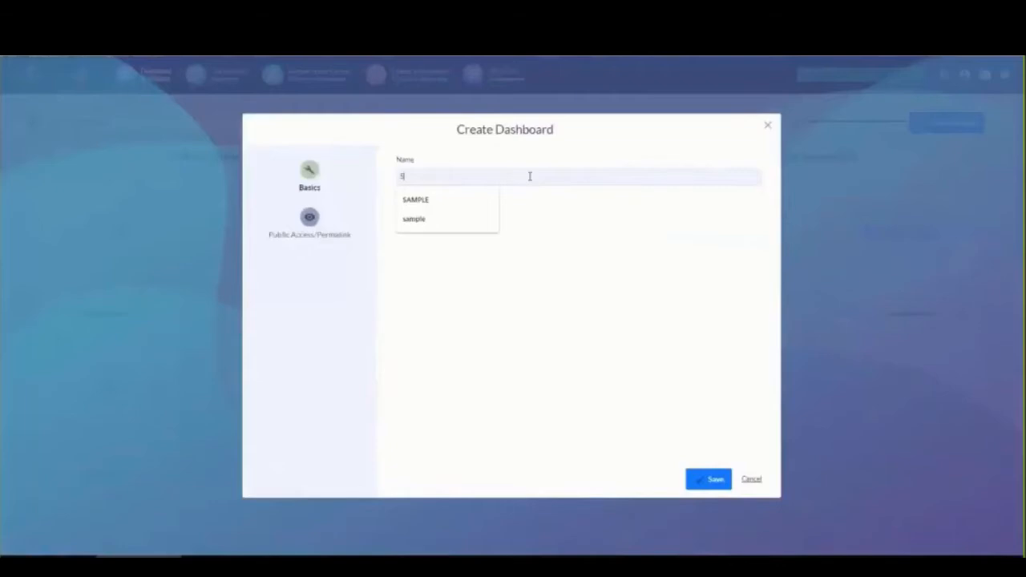
{"action": "left_click", "coordinate": [424, 202]}
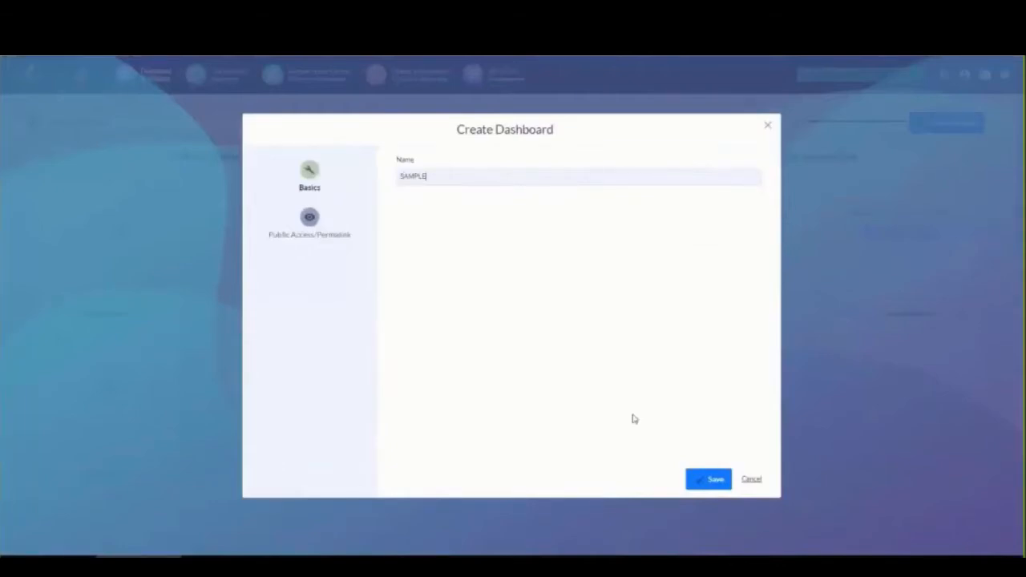
{"action": "left_click", "coordinate": [309, 217]}
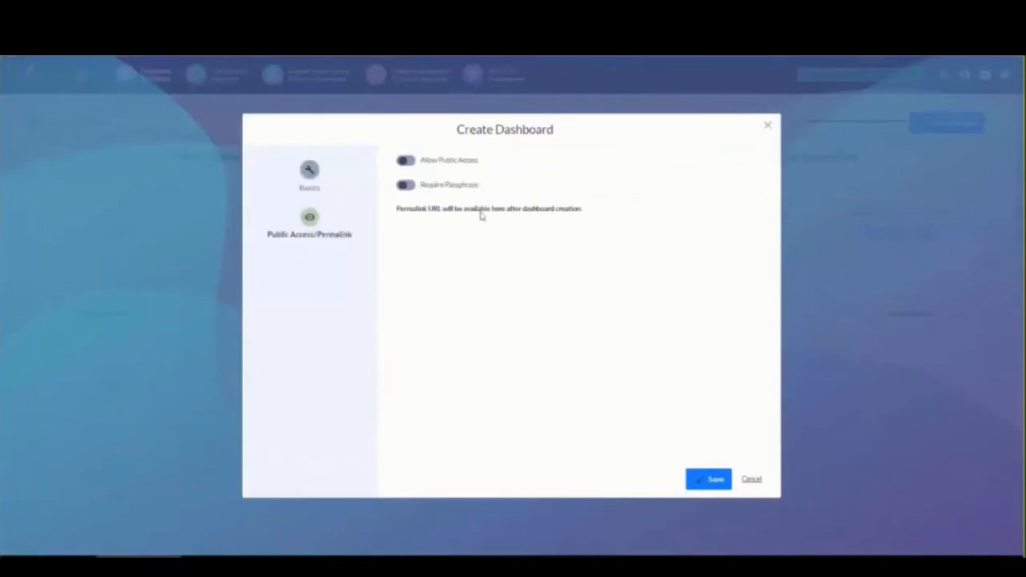
{"action": "left_click", "coordinate": [407, 164]}
{"action": "left_click", "coordinate": [702, 481]}
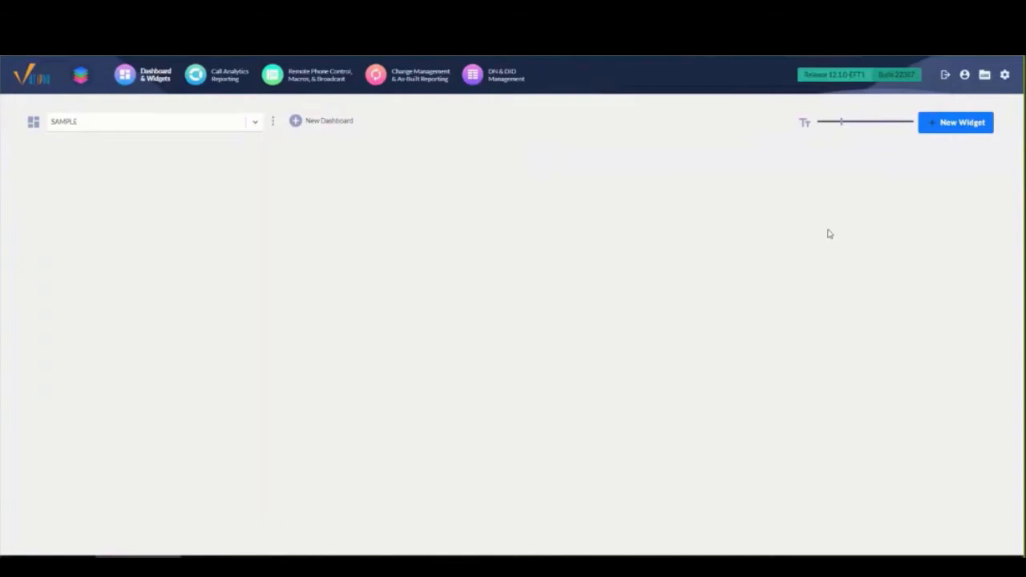
- Create a UCCX Call Analytics widget of type Real-Time CSQ Activity on the Variphy UCCX cluster and title it CSQ SAMPLE
{"action": "left_click", "coordinate": [956, 128]}
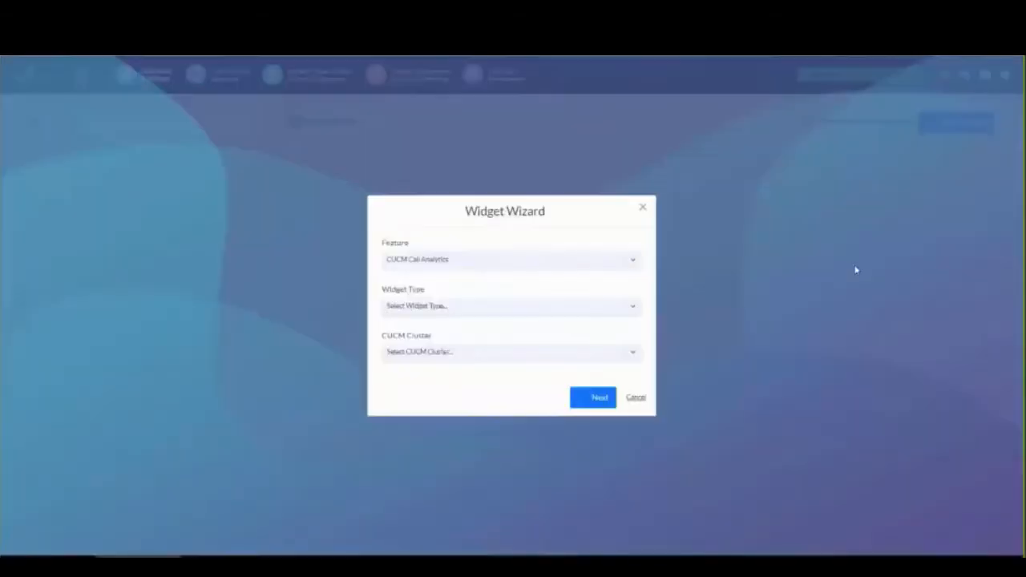
{"action": "left_click", "coordinate": [506, 267]}
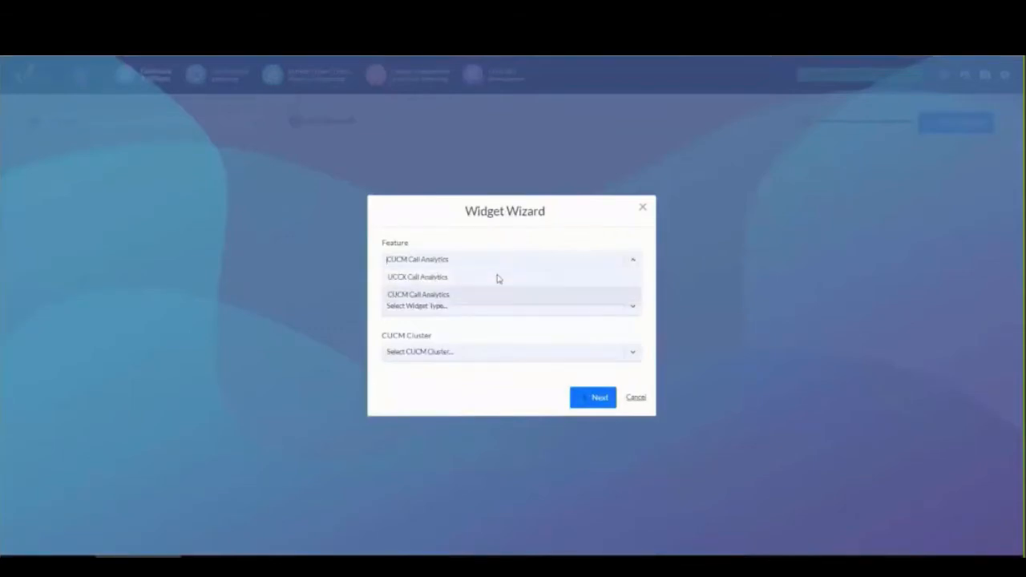
{"action": "left_click", "coordinate": [496, 279]}
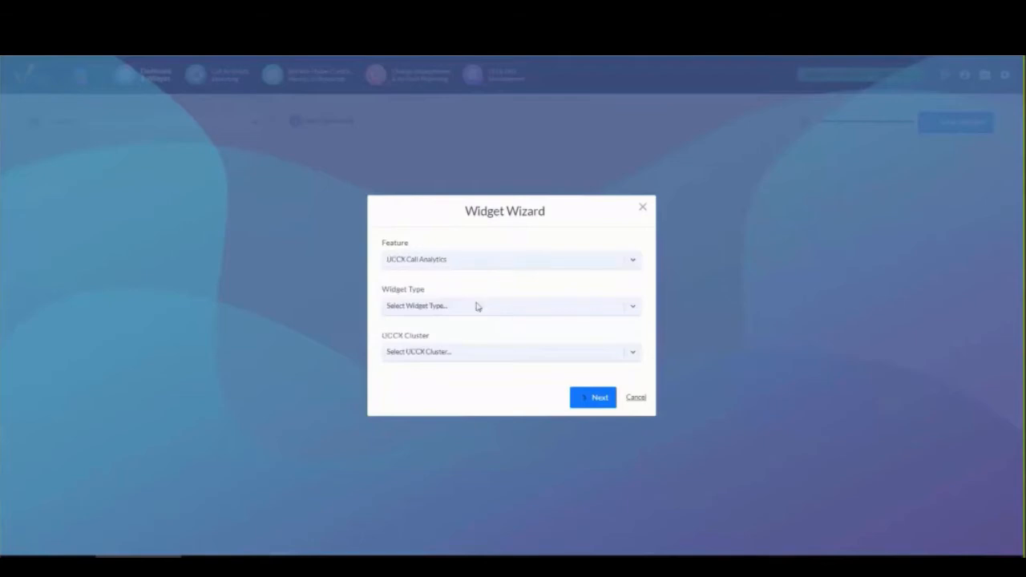
{"action": "left_click", "coordinate": [477, 306]}
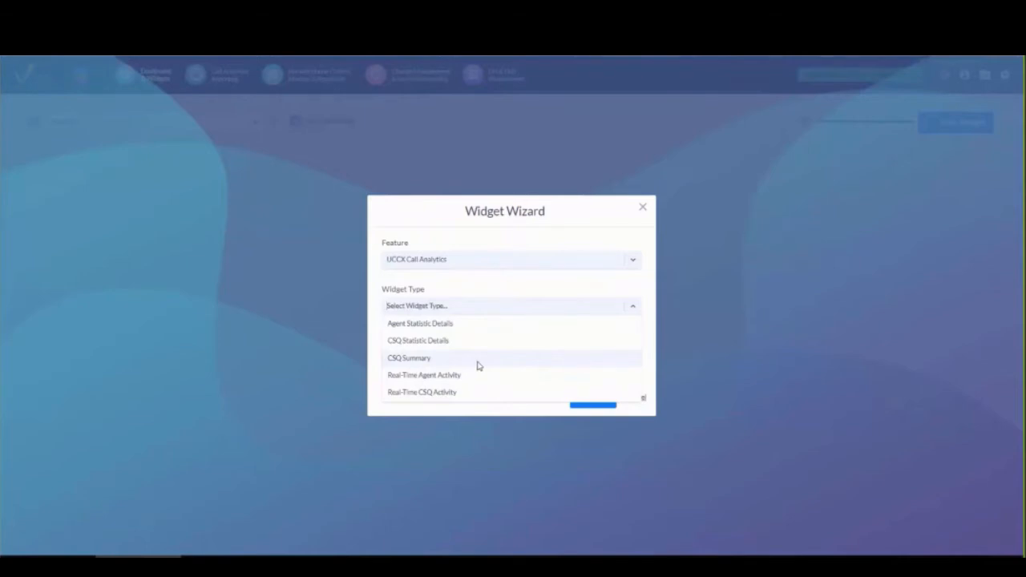
{"action": "left_click", "coordinate": [458, 392]}
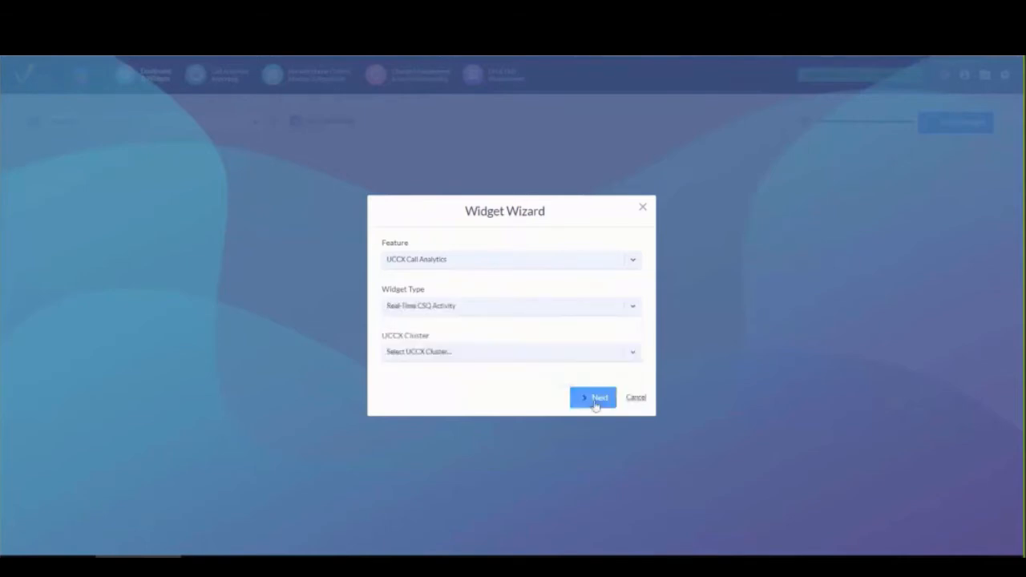
{"action": "left_click", "coordinate": [508, 356]}
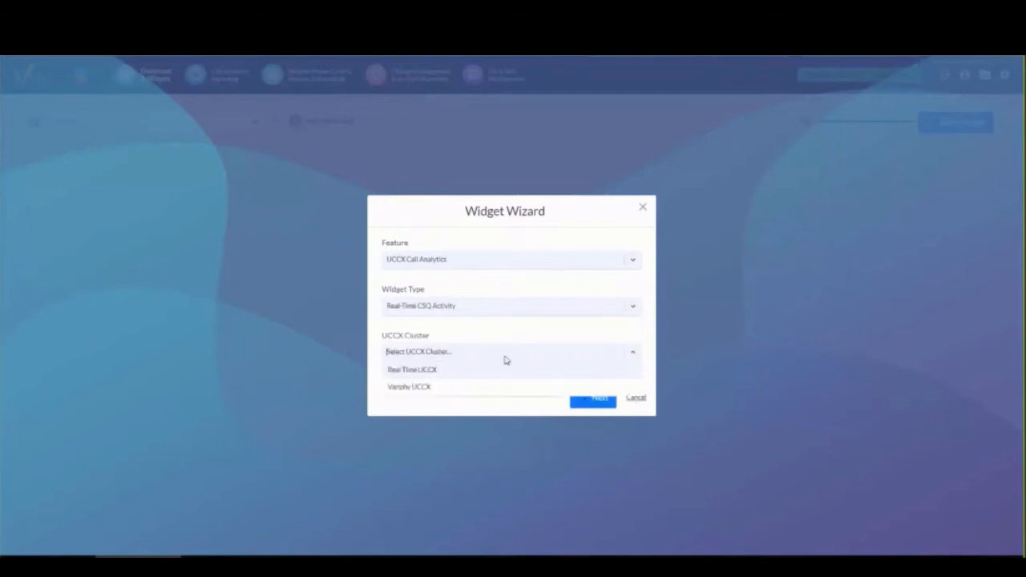
{"action": "left_click", "coordinate": [428, 387]}
{"action": "left_click", "coordinate": [593, 401]}
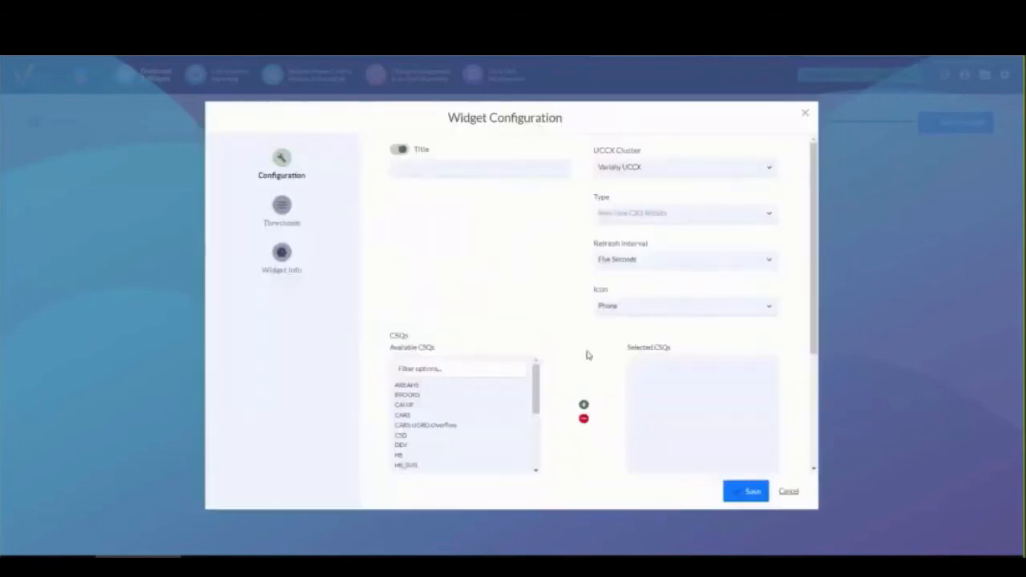
{"action": "left_click", "coordinate": [466, 167]}
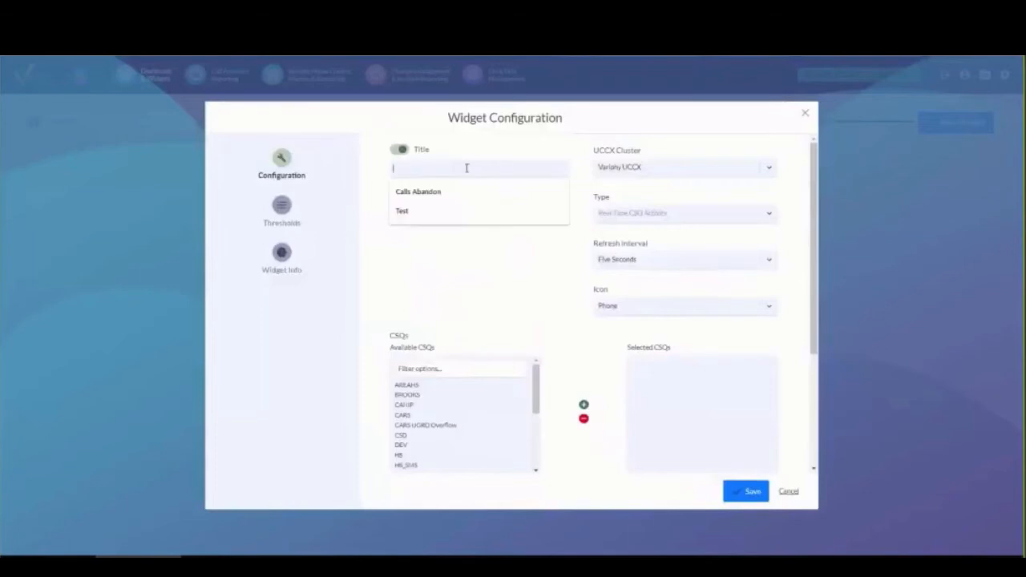
{"action": "type", "text": "CSQ SAMPLE"}
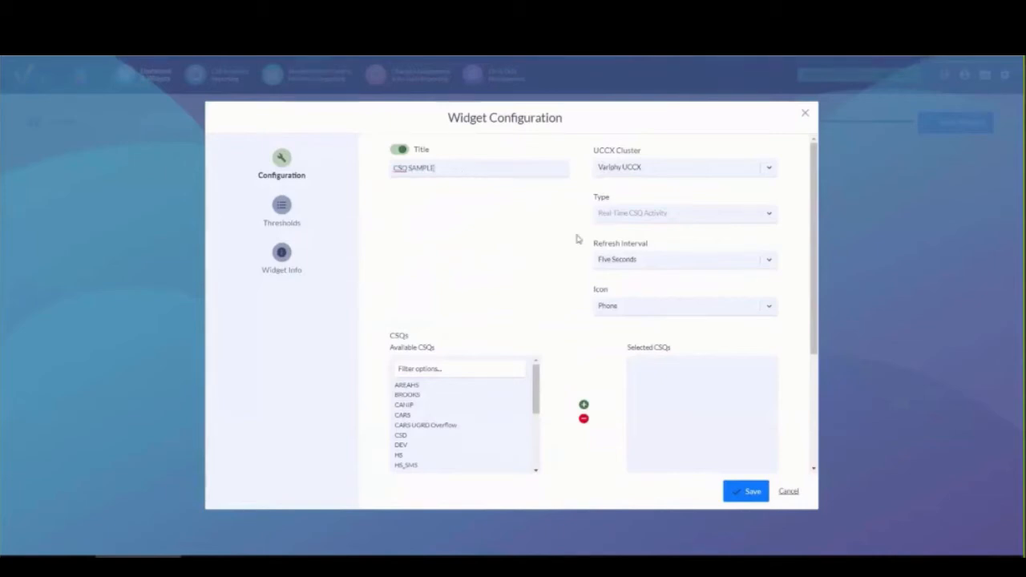
- Add all available CSQs to the widget and remove all but AREAHS, BROOKS, CANIP and CARS
{"action": "left_click_drag", "start_coordinate": [815, 186], "coordinate": [815, 238]}
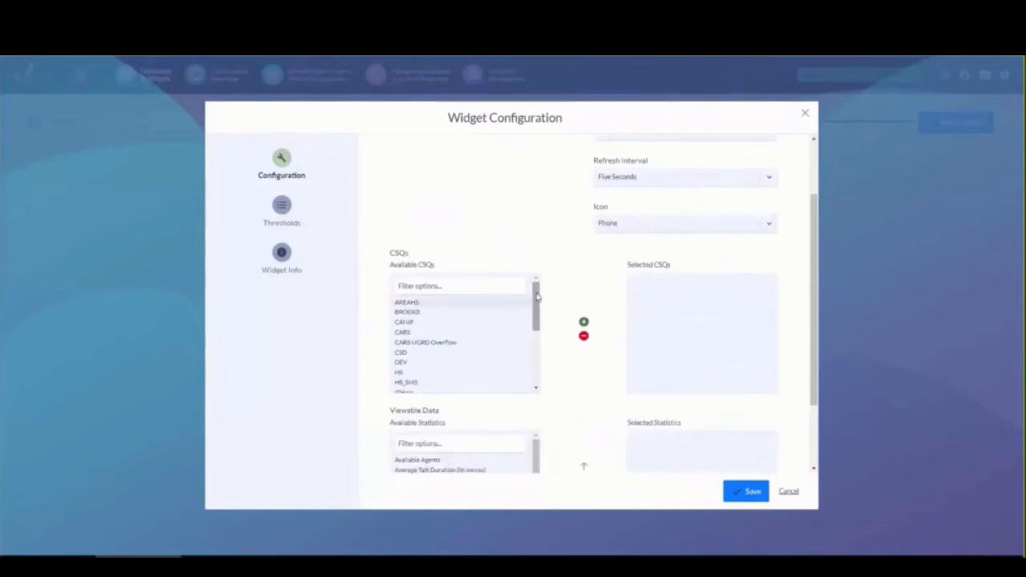
{"action": "mouse_move", "coordinate": [535, 306]}
{"action": "left_mouse_down"}
{"action": "mouse_move", "coordinate": [538, 343]}
{"action": "mouse_move", "coordinate": [543, 294]}
{"action": "left_mouse_up"}
{"action": "scroll", "coordinate": [452, 364], "scroll_direction": "down", "scroll_amount": 3}
{"action": "left_click", "coordinate": [415, 383], "text": "shift"}
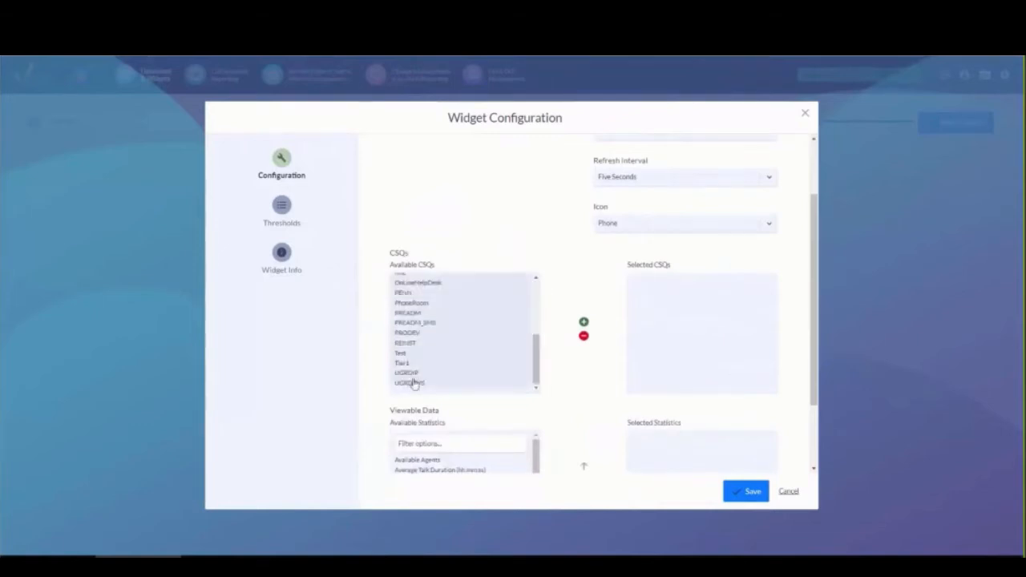
{"action": "left_click", "coordinate": [584, 322]}
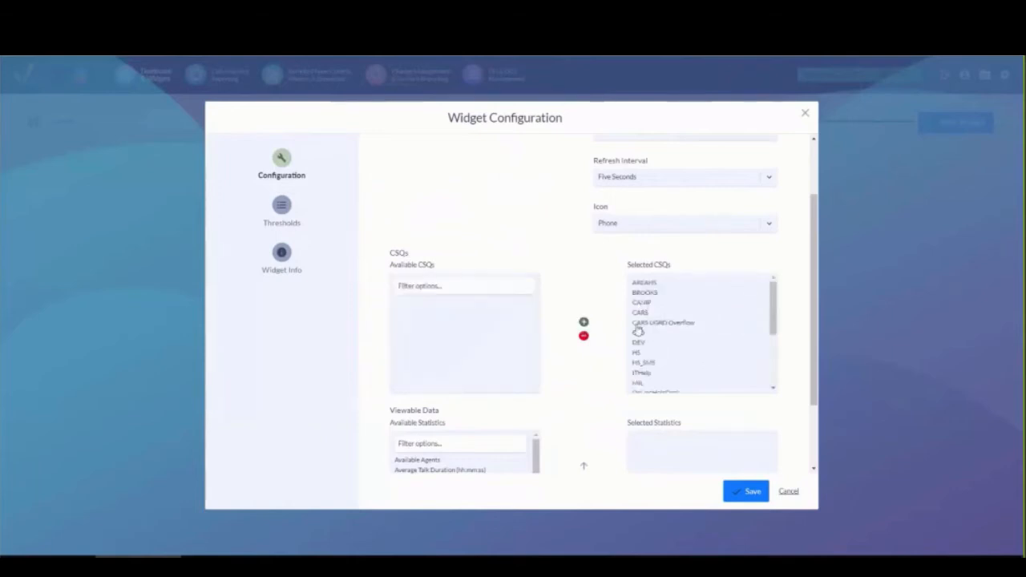
{"action": "scroll", "coordinate": [653, 369], "scroll_direction": "down", "scroll_amount": 3}
{"action": "left_click", "coordinate": [650, 382], "text": "shift"}
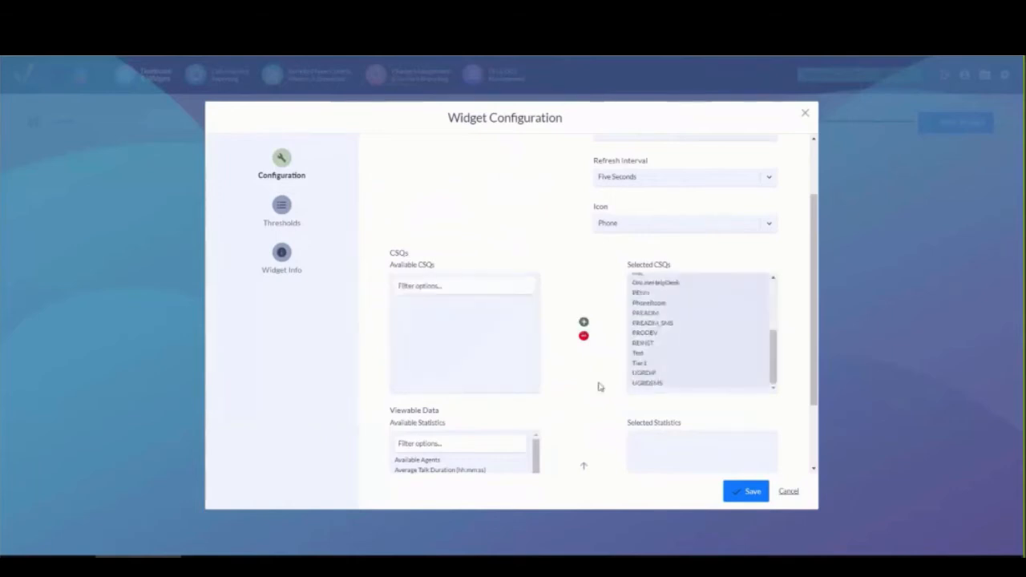
{"action": "left_click", "coordinate": [584, 335]}
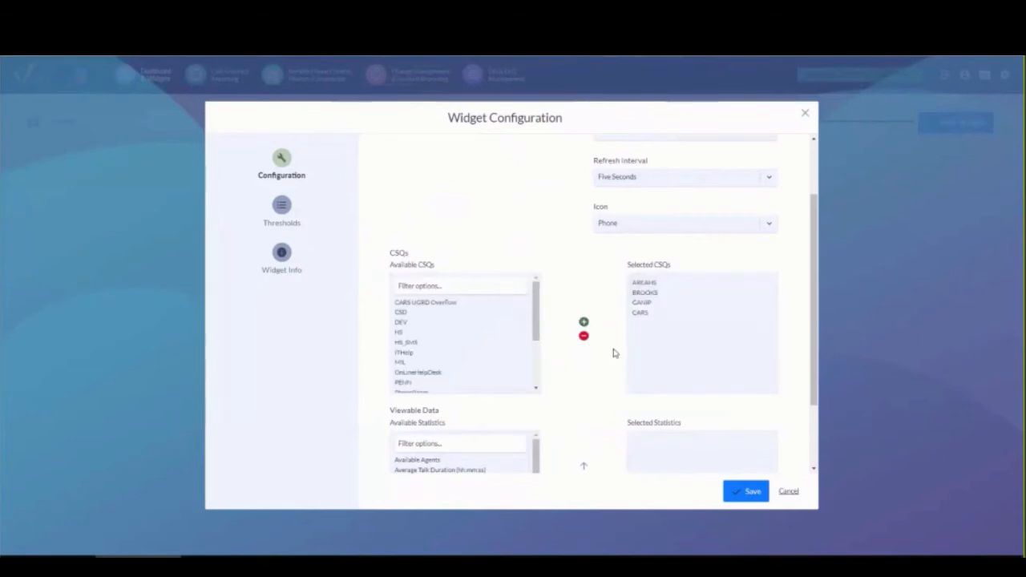
- Add the Total Calls and Calls Waiting statistics to the widget's viewable data
{"action": "left_click_drag", "start_coordinate": [816, 270], "coordinate": [811, 348]}
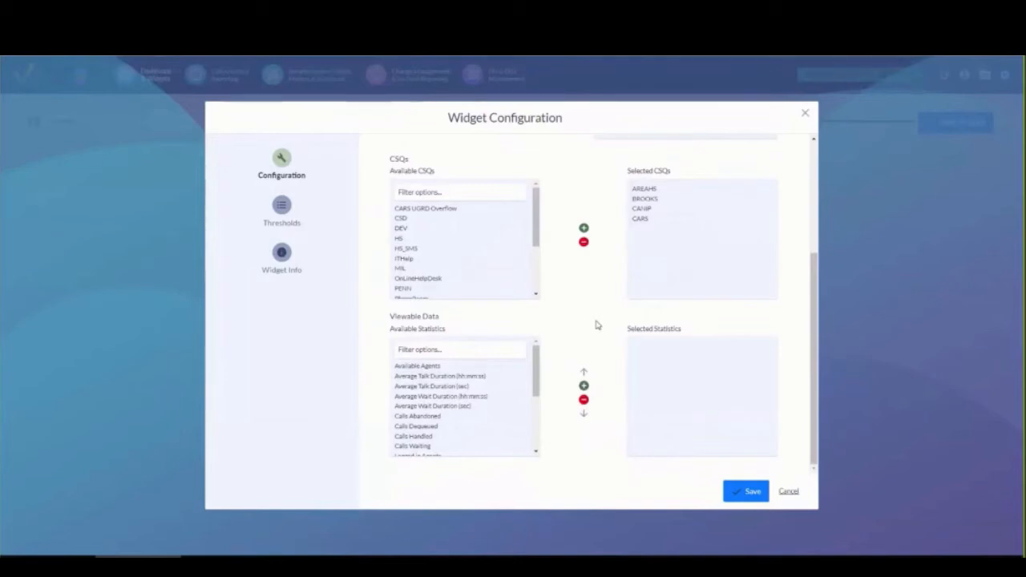
{"action": "left_click_drag", "start_coordinate": [537, 365], "coordinate": [544, 414]}
{"action": "scroll", "coordinate": [454, 430], "scroll_direction": "down", "scroll_amount": 1}
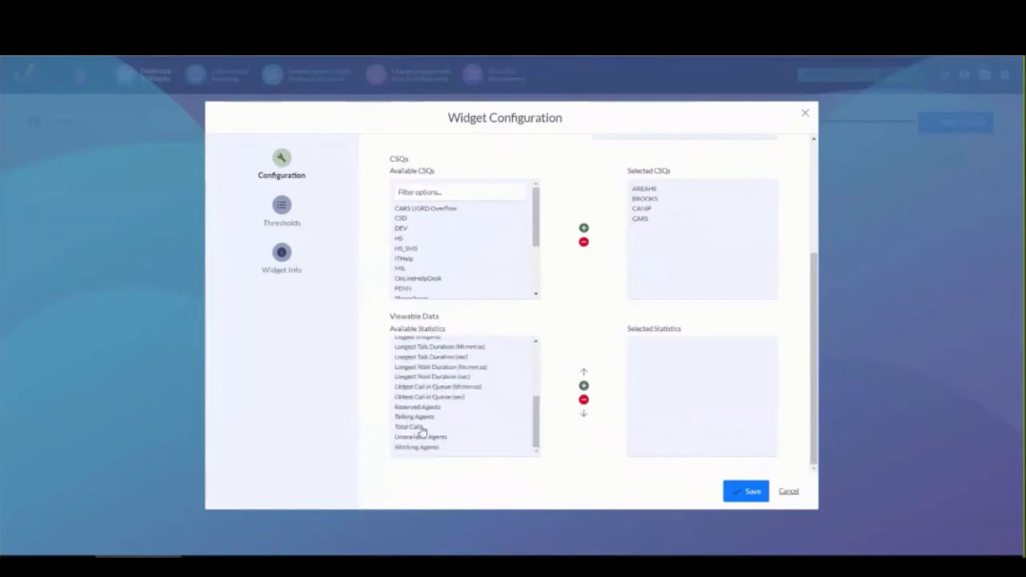
{"action": "left_click", "coordinate": [419, 428]}
{"action": "left_click", "coordinate": [583, 387]}
{"action": "left_click_drag", "start_coordinate": [536, 436], "coordinate": [537, 399]}
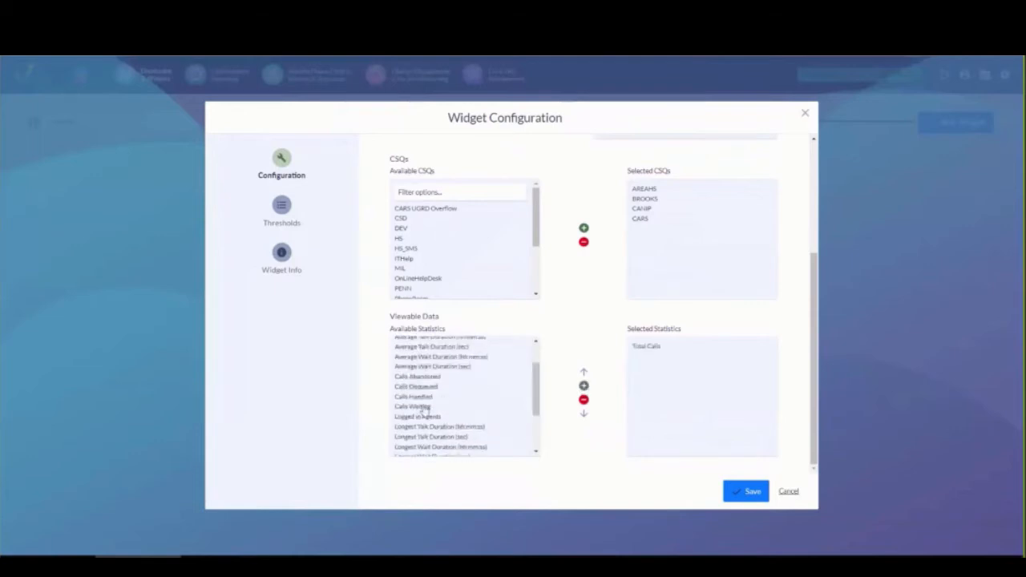
{"action": "left_click", "coordinate": [435, 407]}
{"action": "left_click", "coordinate": [583, 387]}
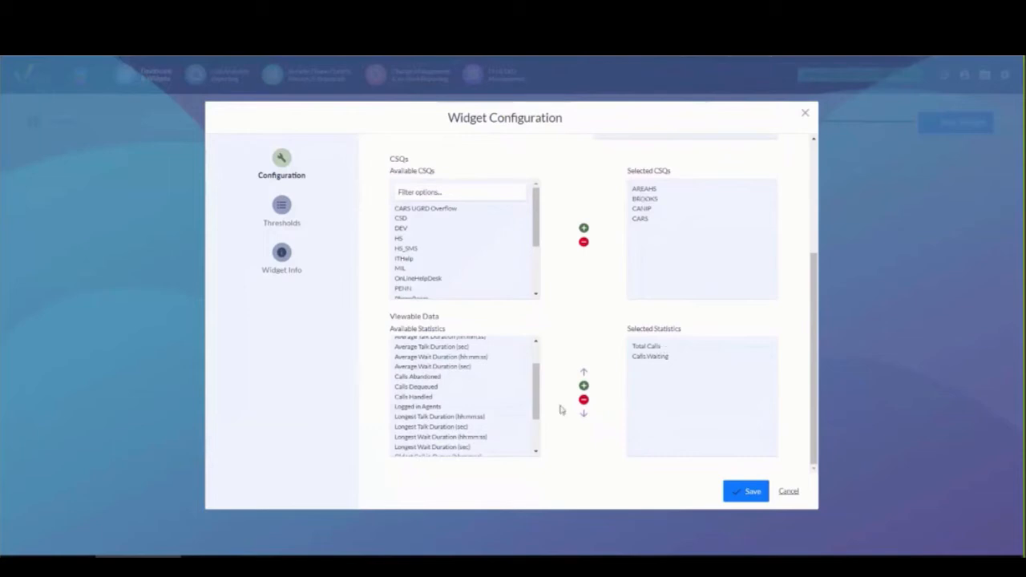
- Add Oldest Call in Queue (sec) and Logged in Agents to the widget's selected statistics
{"action": "left_click_drag", "start_coordinate": [537, 389], "coordinate": [537, 419]}
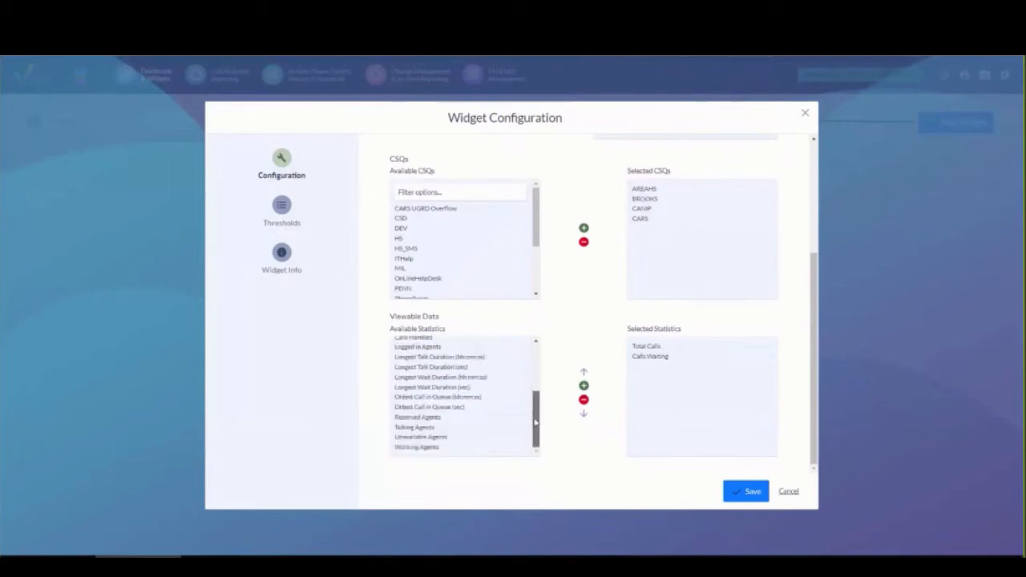
{"action": "left_click", "coordinate": [457, 407]}
{"action": "left_click", "coordinate": [583, 385]}
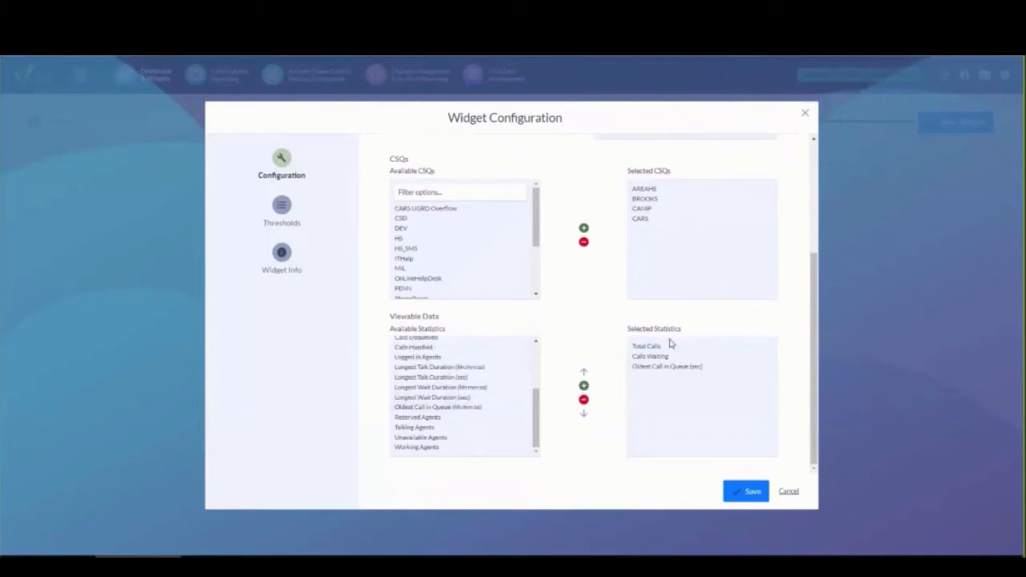
{"action": "left_click", "coordinate": [429, 357]}
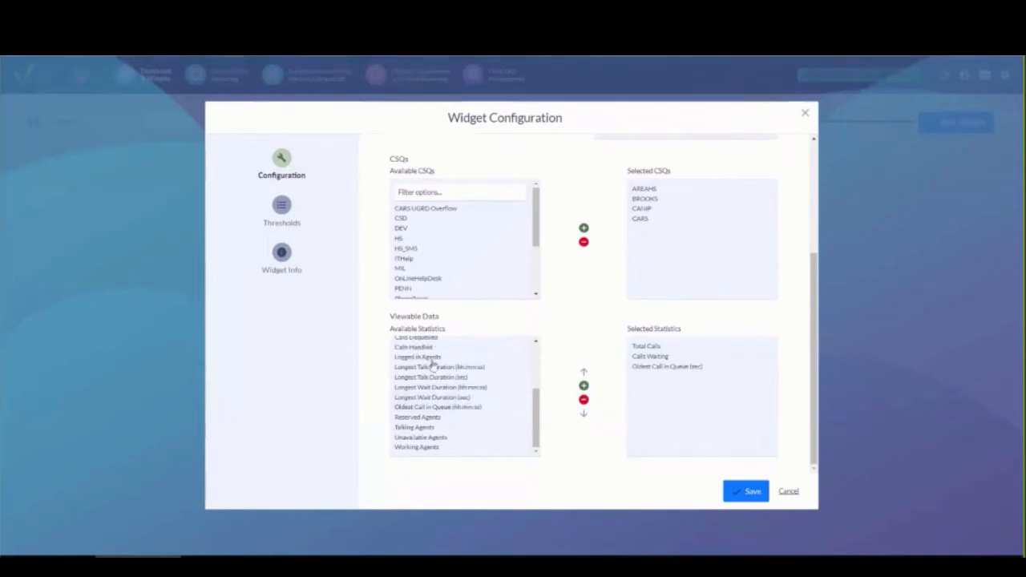
{"action": "left_click", "coordinate": [584, 385]}
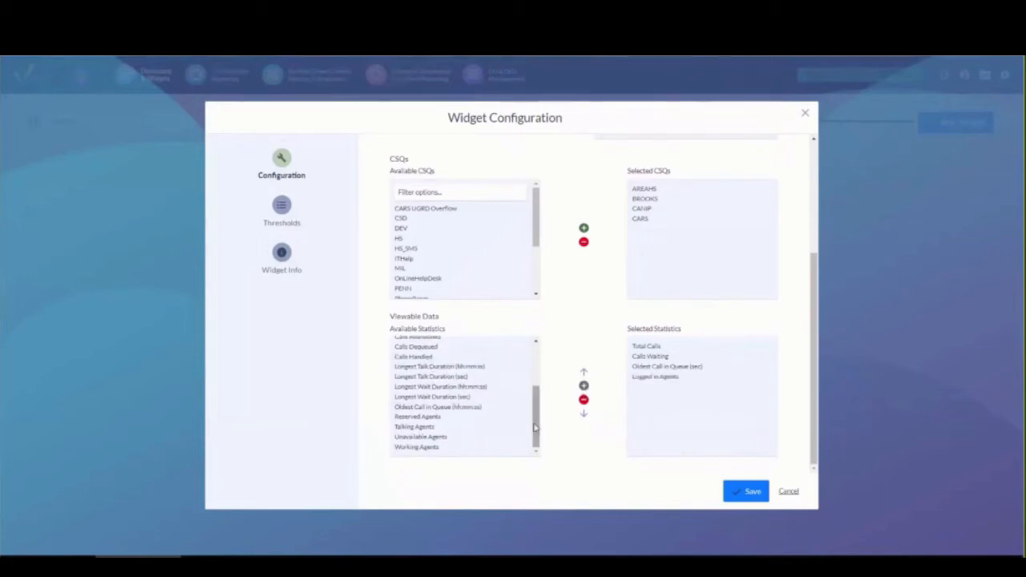
- Save the CSQ SAMPLE widget and stretch it across the full width of the dashboard
{"action": "mouse_move", "coordinate": [535, 427]}
{"action": "left_mouse_down"}
{"action": "mouse_move", "coordinate": [535, 386]}
{"action": "mouse_move", "coordinate": [533, 430]}
{"action": "left_mouse_up"}
{"action": "left_click", "coordinate": [742, 494]}
{"action": "left_click_drag", "start_coordinate": [168, 358], "coordinate": [967, 353]}
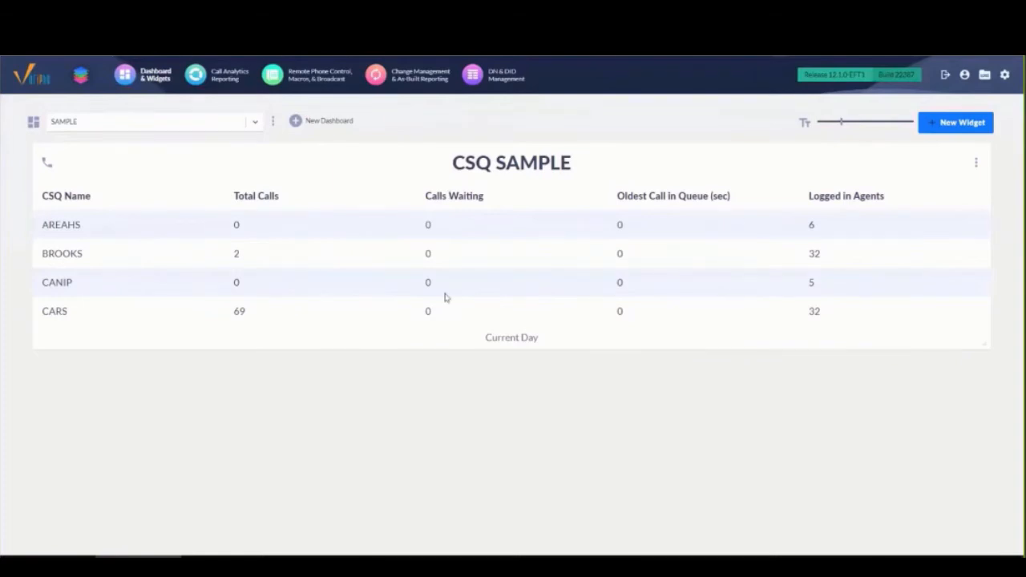
- Edit the CSQ SAMPLE widget and create a threshold on the Calls Waiting statistic for the CARS CSQ
{"action": "left_click", "coordinate": [975, 163]}
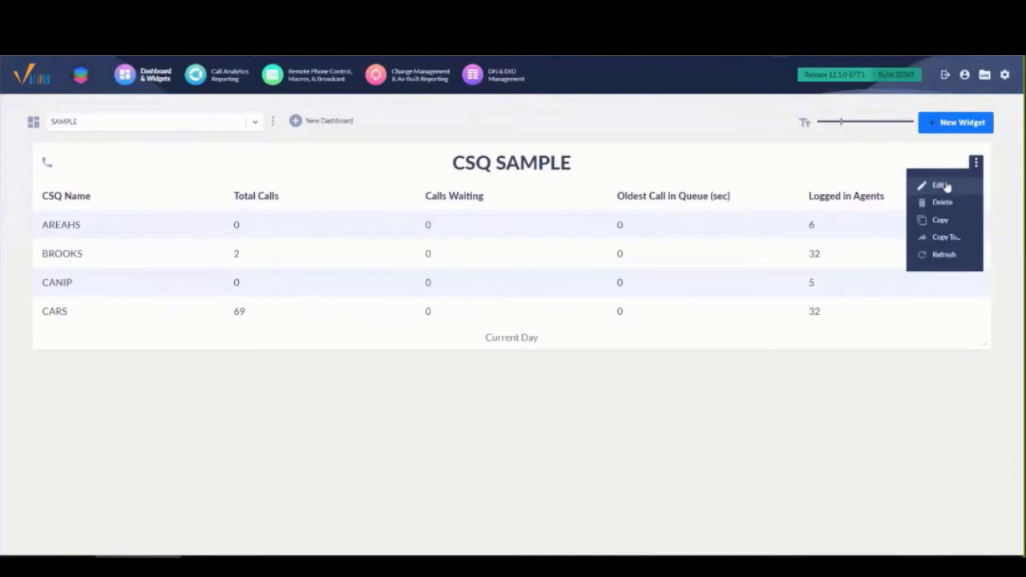
{"action": "left_click", "coordinate": [946, 187]}
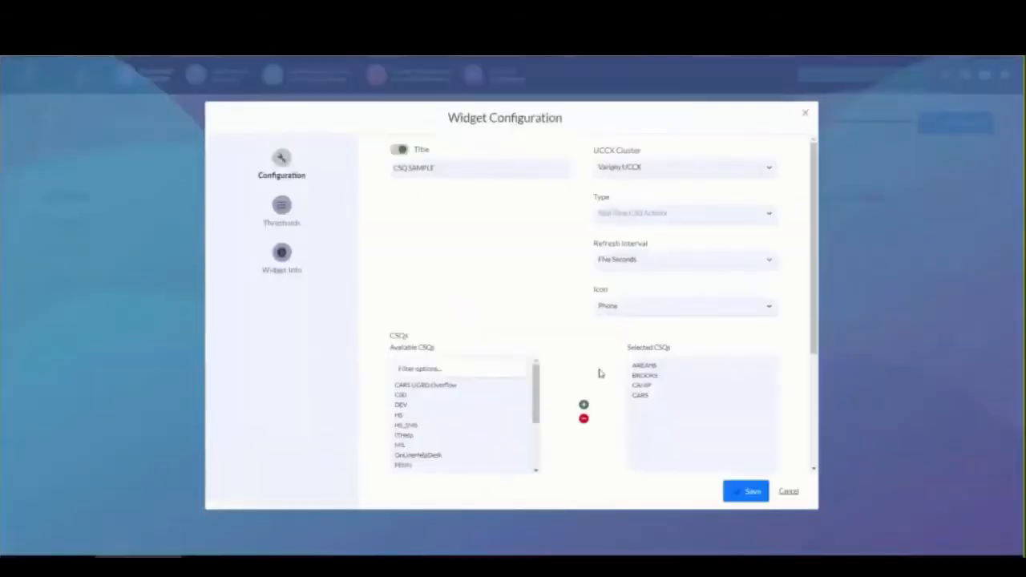
{"action": "left_click", "coordinate": [316, 226]}
{"action": "left_click", "coordinate": [413, 158]}
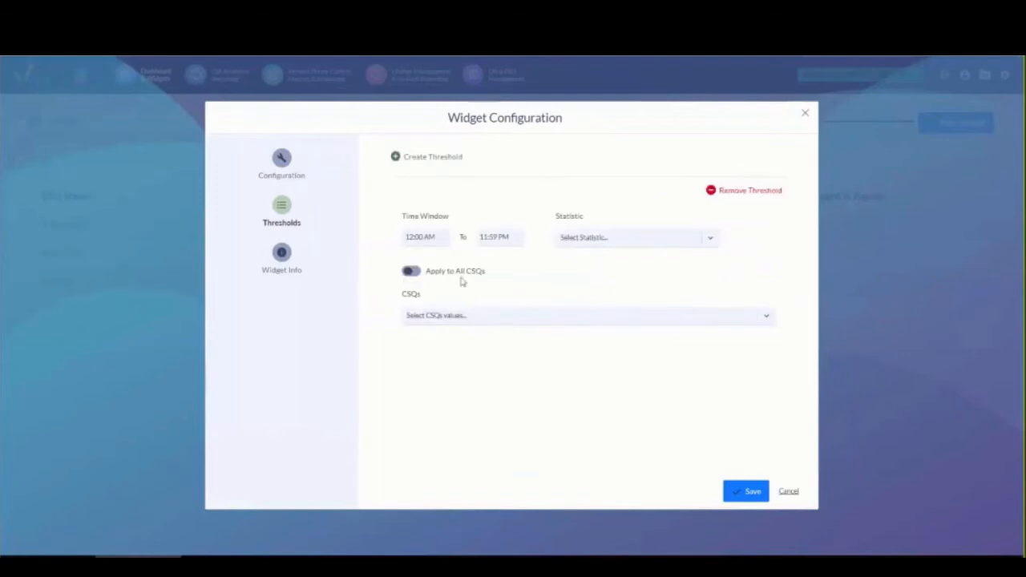
{"action": "left_click", "coordinate": [480, 315]}
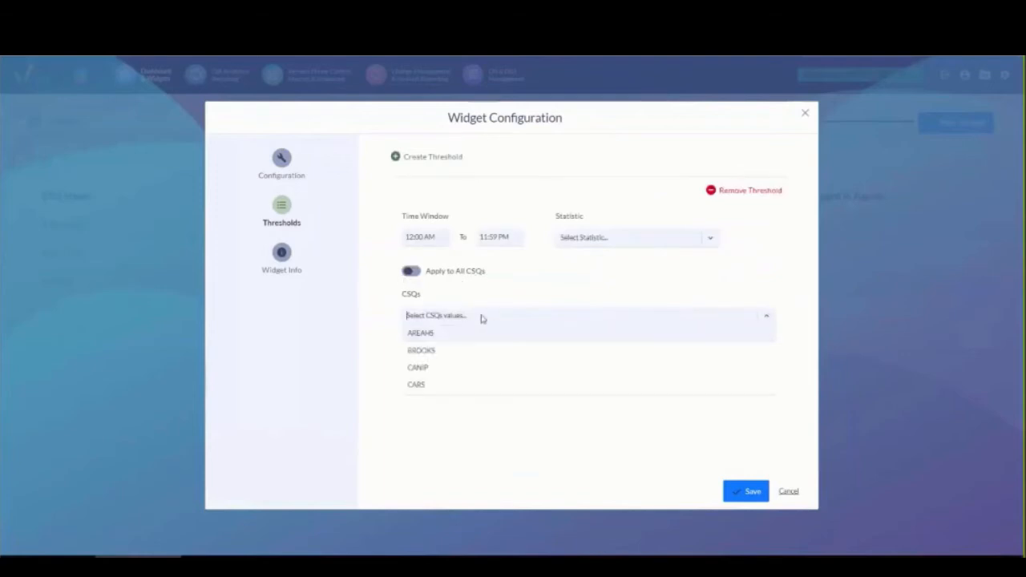
{"action": "left_click", "coordinate": [459, 391]}
{"action": "left_click", "coordinate": [528, 417]}
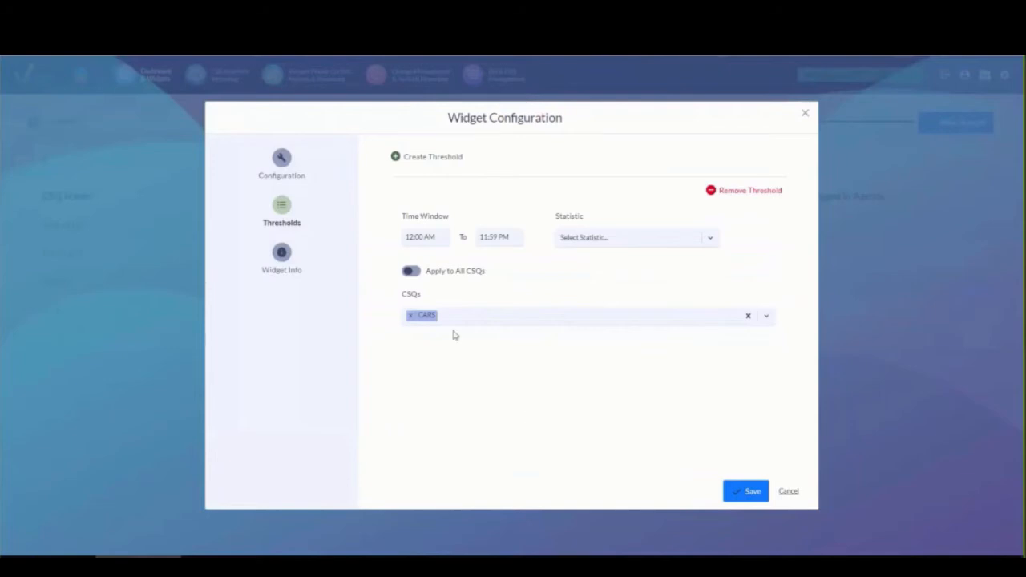
{"action": "left_click", "coordinate": [615, 239]}
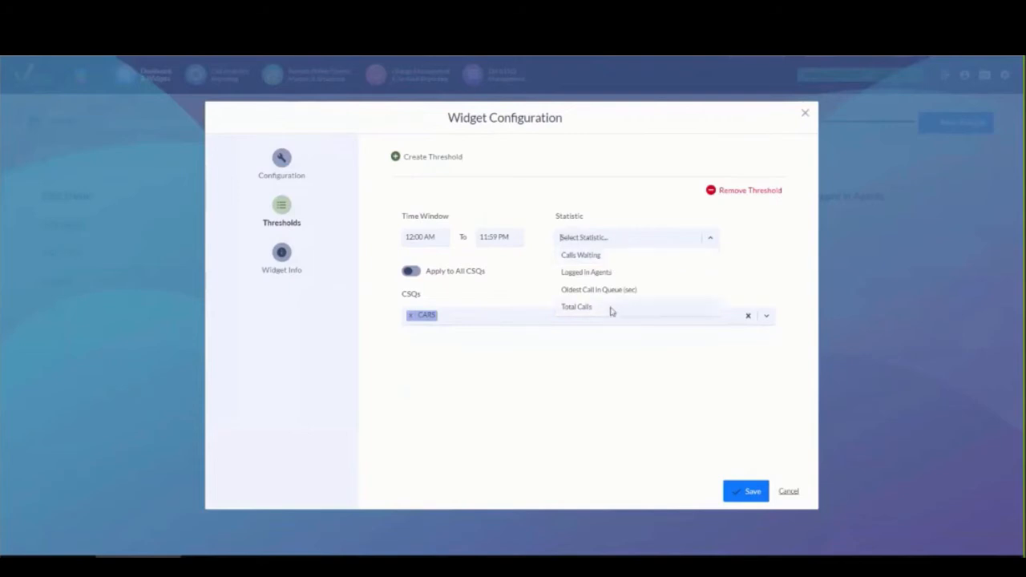
{"action": "left_click", "coordinate": [607, 258]}
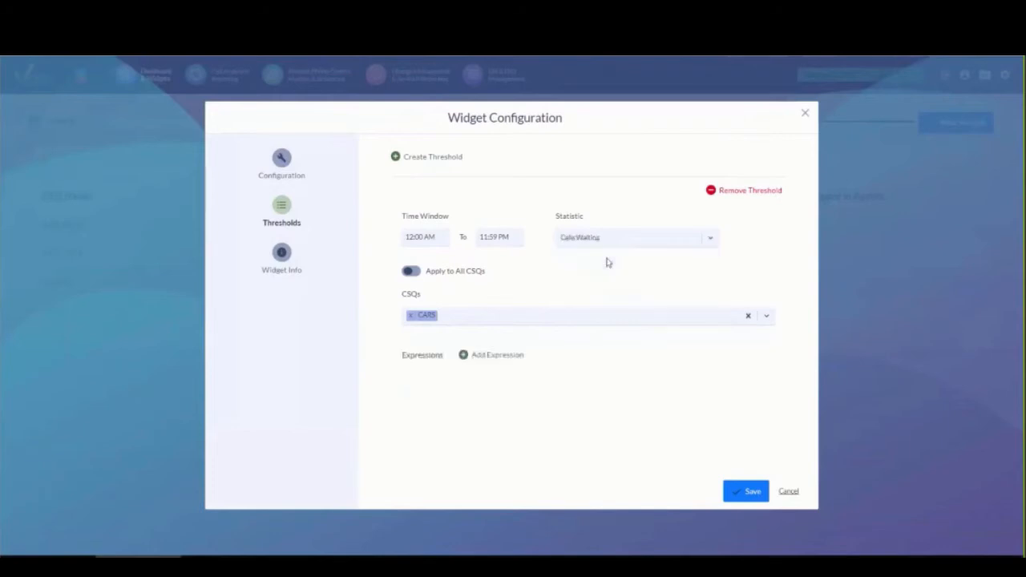
- Add an expression to the threshold that colors the statistic Green when it equals 0
{"action": "left_click", "coordinate": [485, 355]}
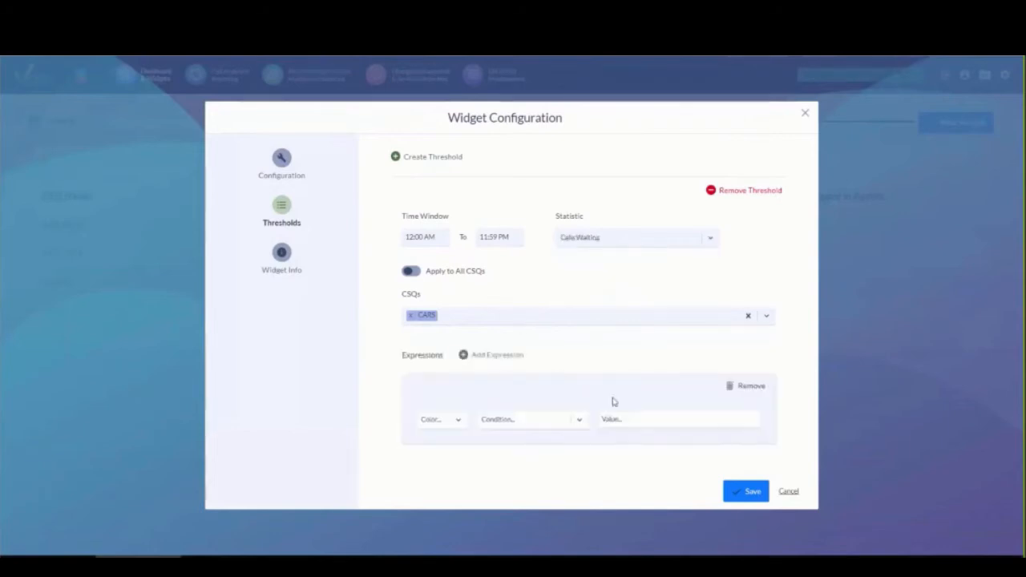
{"action": "left_click", "coordinate": [454, 421]}
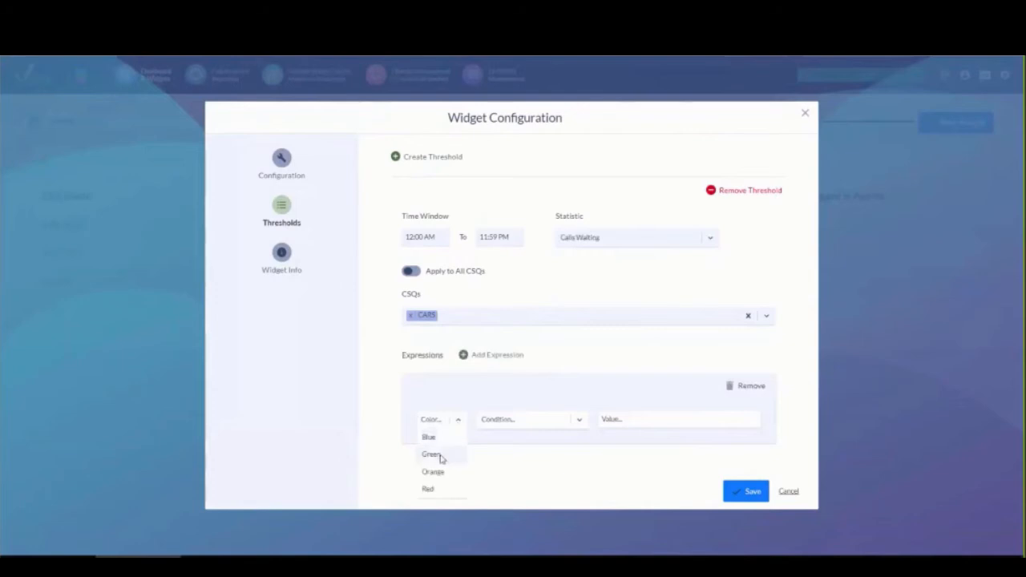
{"action": "left_click", "coordinate": [441, 453]}
{"action": "left_click", "coordinate": [538, 422]}
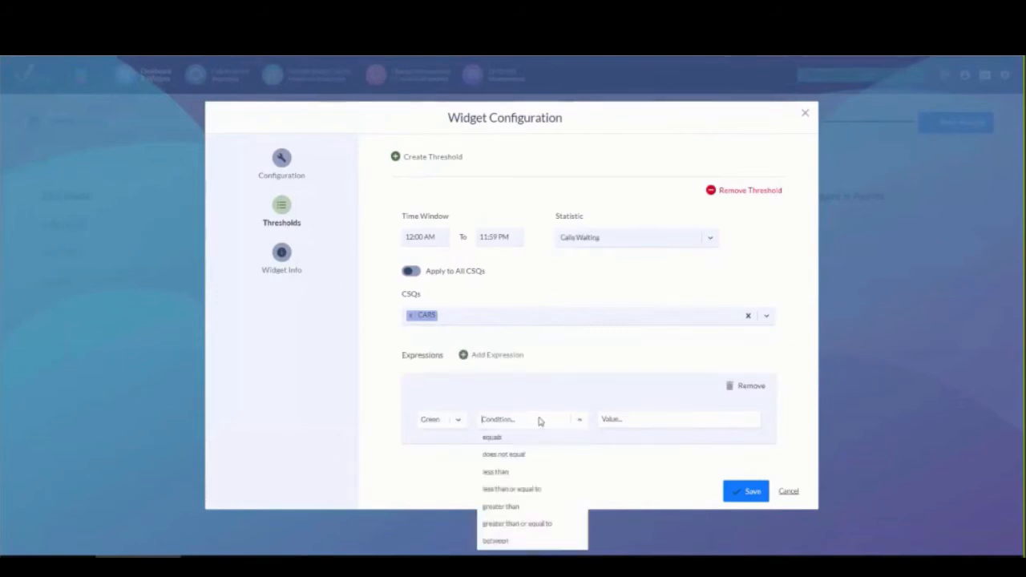
{"action": "left_click", "coordinate": [489, 436]}
{"action": "left_click", "coordinate": [663, 417]}
{"action": "type", "text": "0"}
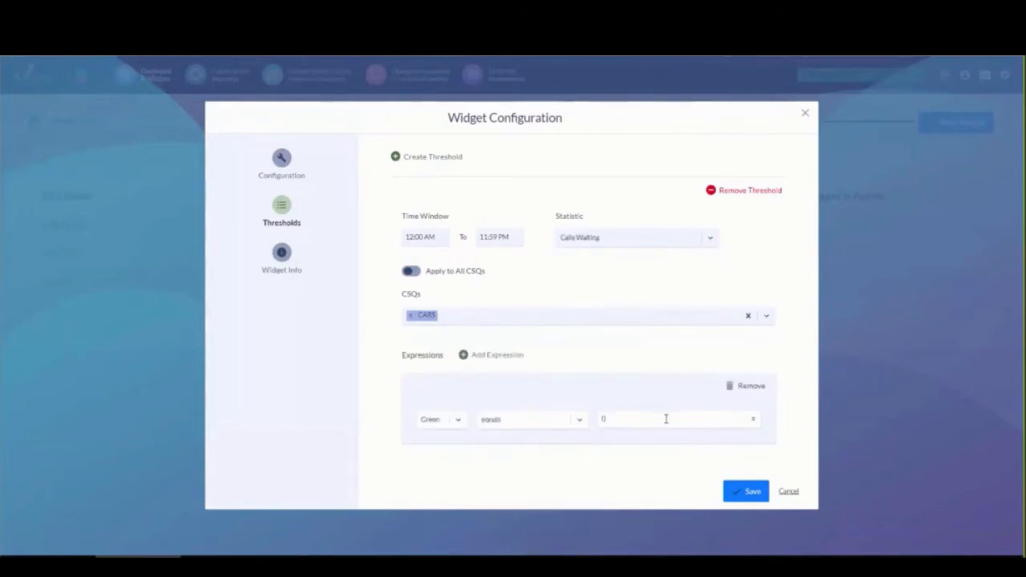
- Add a second expression to the Calls Waiting threshold that colors the statistic Orange when it is between 1 and 2
{"action": "left_click", "coordinate": [487, 357]}
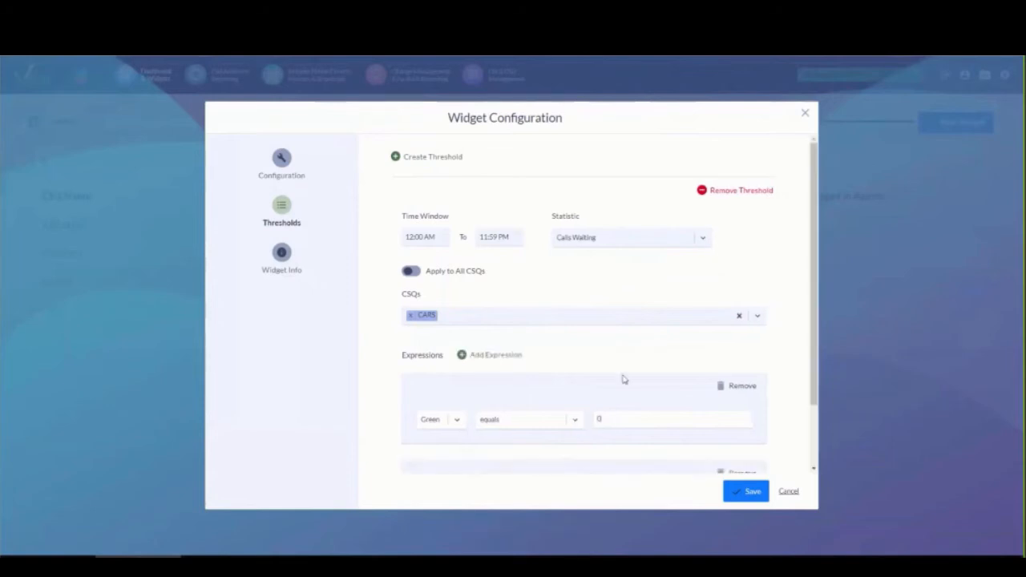
{"action": "scroll", "coordinate": [615, 390], "scroll_direction": "down", "scroll_amount": 1}
{"action": "left_click", "coordinate": [455, 431]}
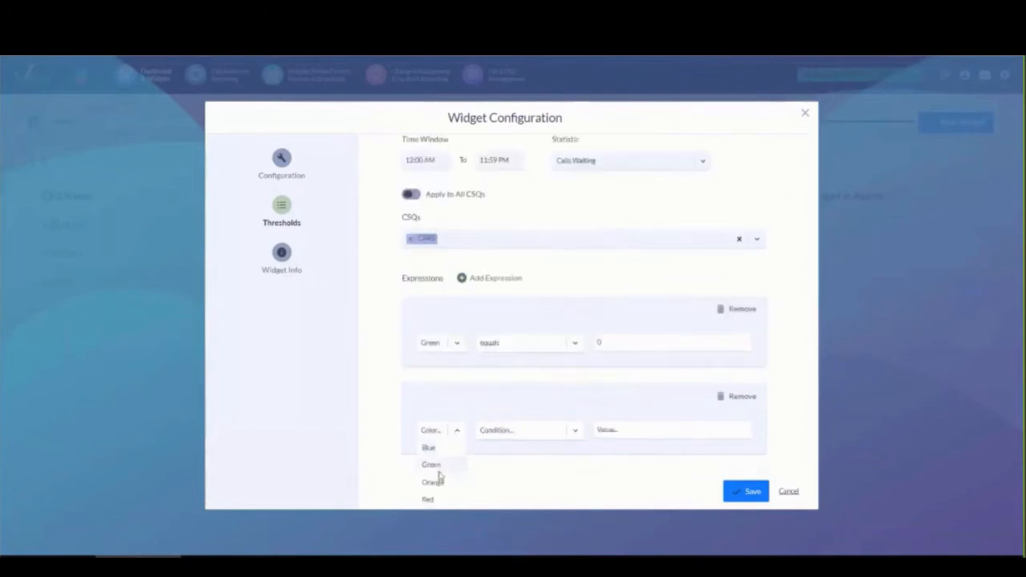
{"action": "left_click", "coordinate": [433, 482]}
{"action": "left_click", "coordinate": [575, 431]}
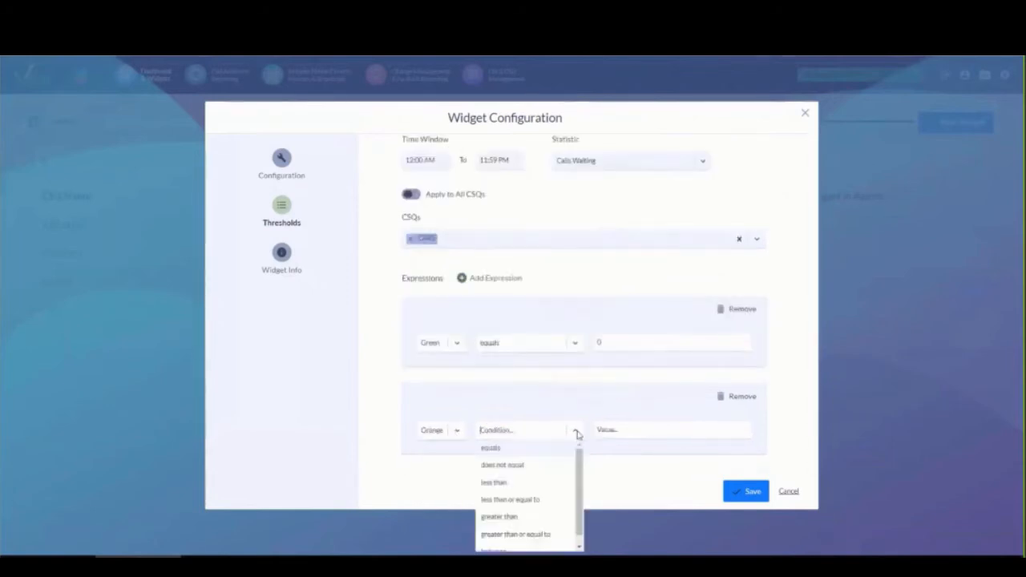
{"action": "scroll", "coordinate": [529, 496], "scroll_direction": "down", "scroll_amount": 1}
{"action": "left_click", "coordinate": [494, 540]}
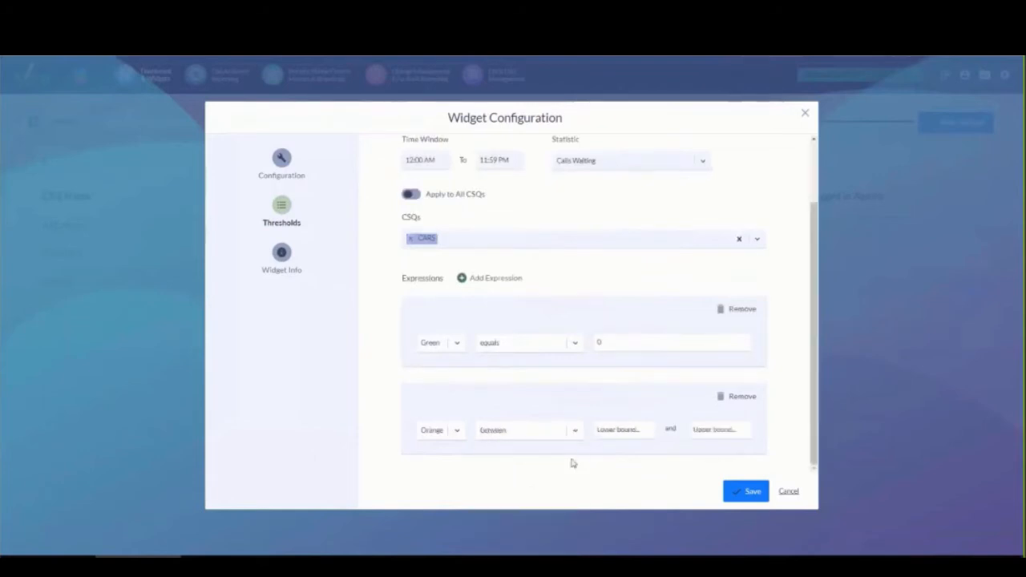
{"action": "left_click", "coordinate": [629, 433]}
{"action": "type", "text": "1"}
{"action": "left_click", "coordinate": [719, 433]}
{"action": "type", "text": "2"}
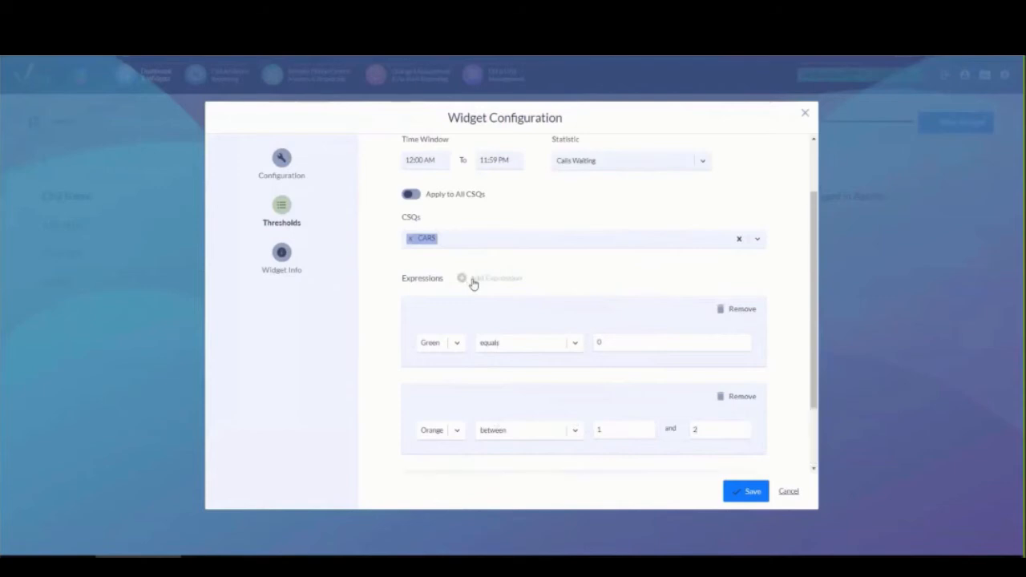
- Add a third expression that colors the statistic Red when it is greater than or equal to 3, and save the widget
{"action": "left_click", "coordinate": [472, 281]}
{"action": "left_click", "coordinate": [458, 431]}
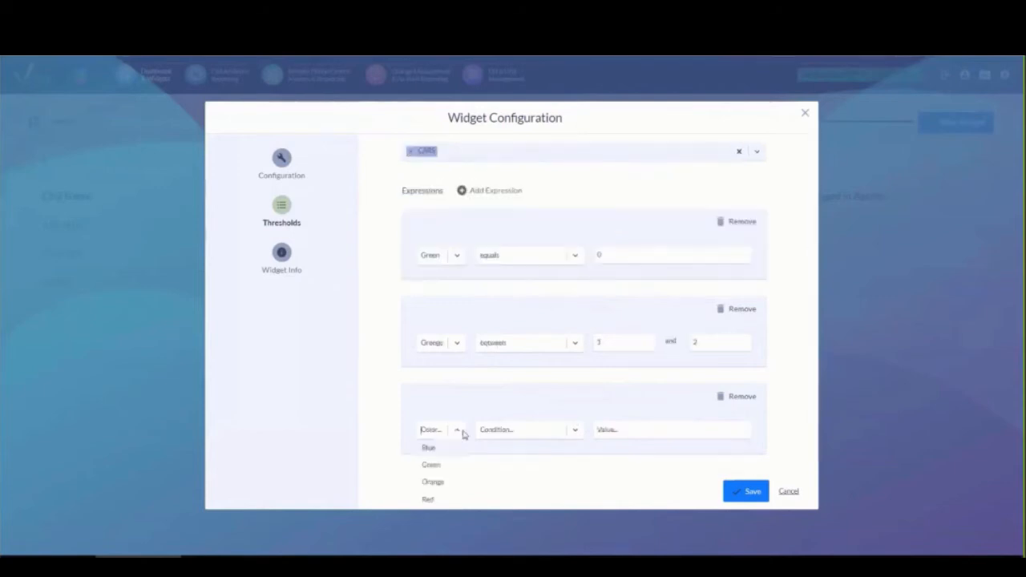
{"action": "left_click", "coordinate": [433, 499]}
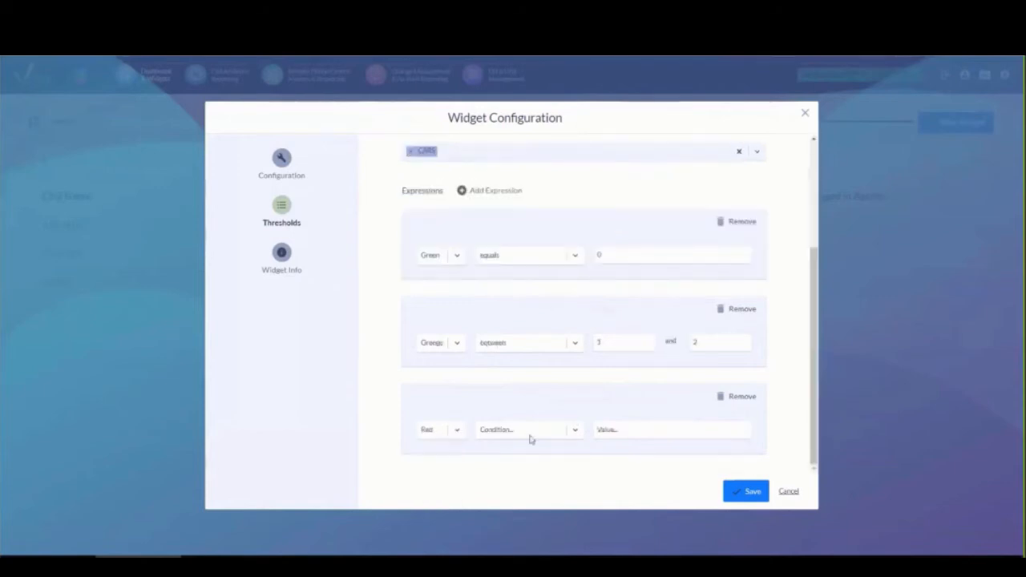
{"action": "left_click", "coordinate": [529, 433]}
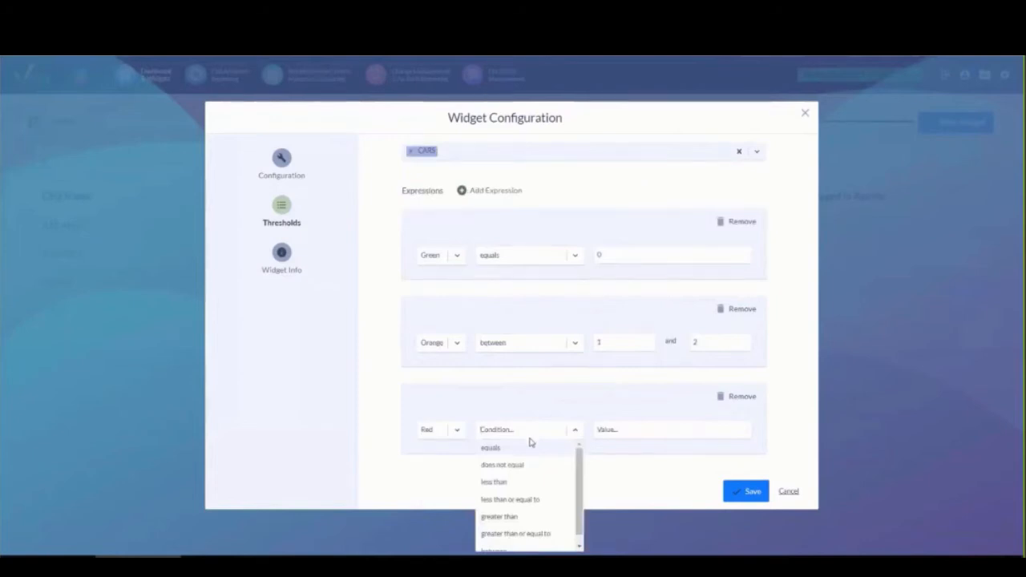
{"action": "left_click", "coordinate": [525, 533]}
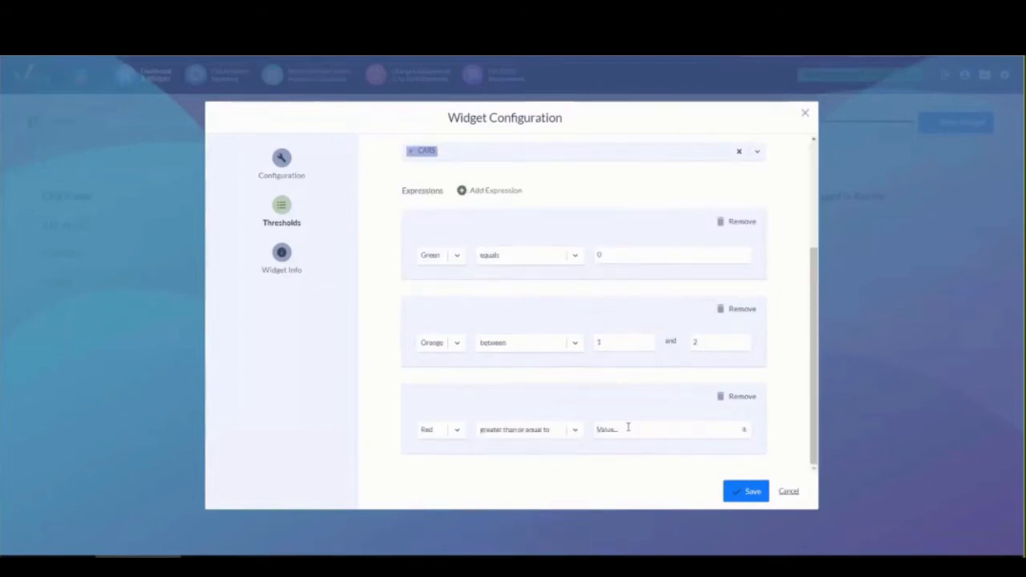
{"action": "left_click", "coordinate": [627, 427]}
{"action": "type", "text": "3"}
{"action": "left_click", "coordinate": [757, 490]}
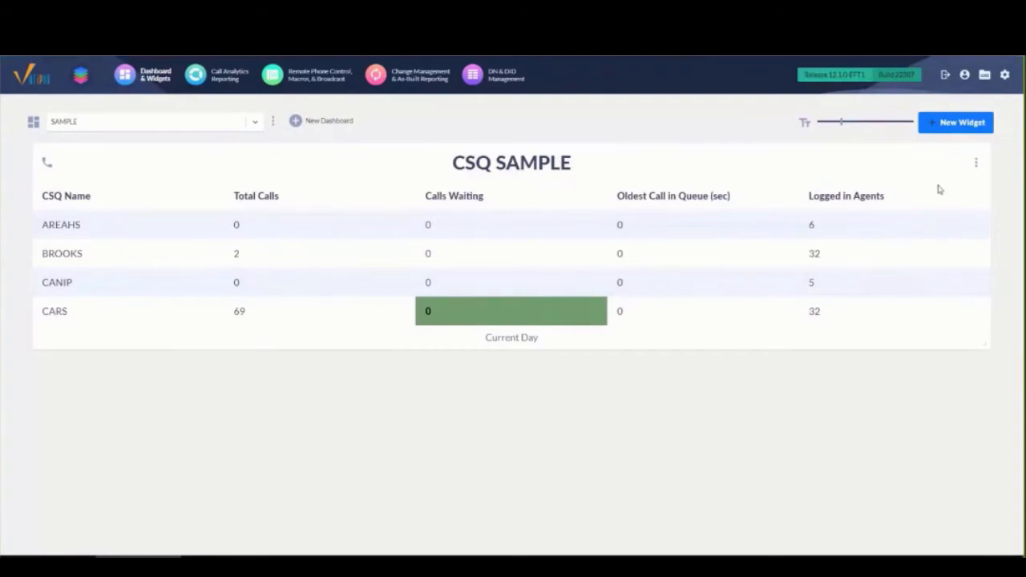
- Start a new UCCX Call Analytics widget of type Real-Time Agent Activity on the Real Time UCCX cluster
{"action": "left_click", "coordinate": [958, 122]}
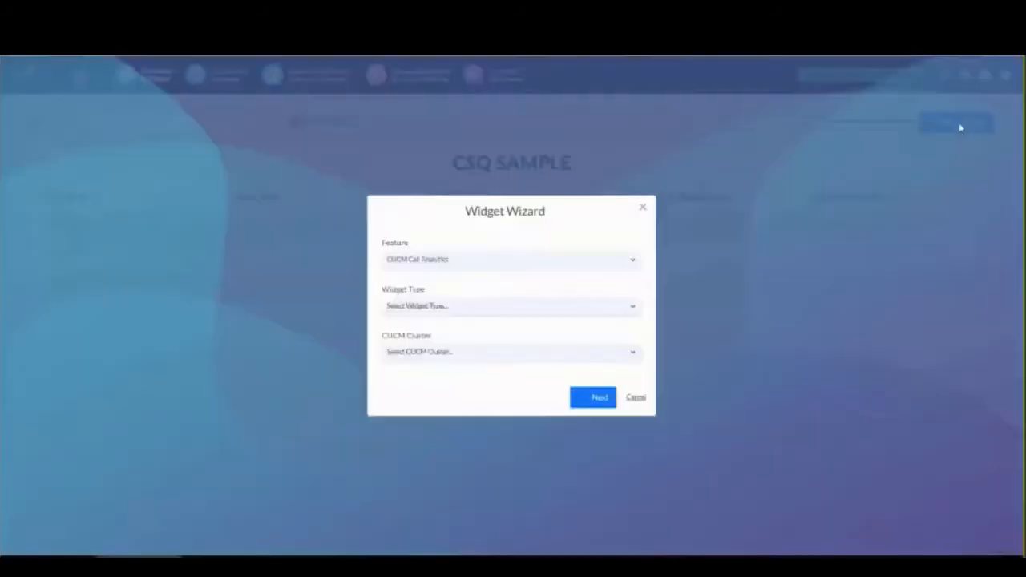
{"action": "left_click", "coordinate": [521, 263]}
{"action": "left_click", "coordinate": [484, 278]}
{"action": "left_click", "coordinate": [461, 309]}
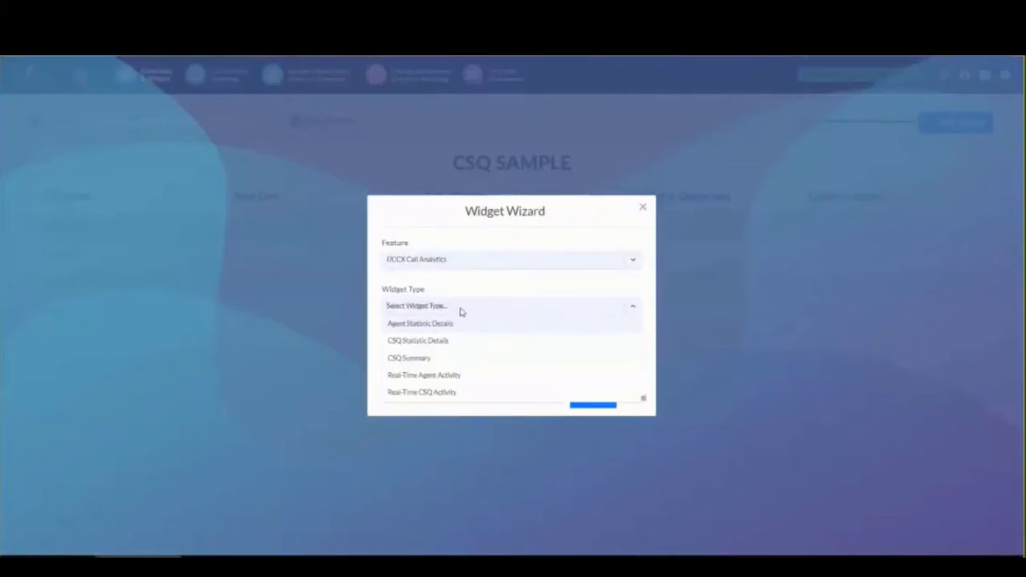
{"action": "left_click", "coordinate": [452, 377]}
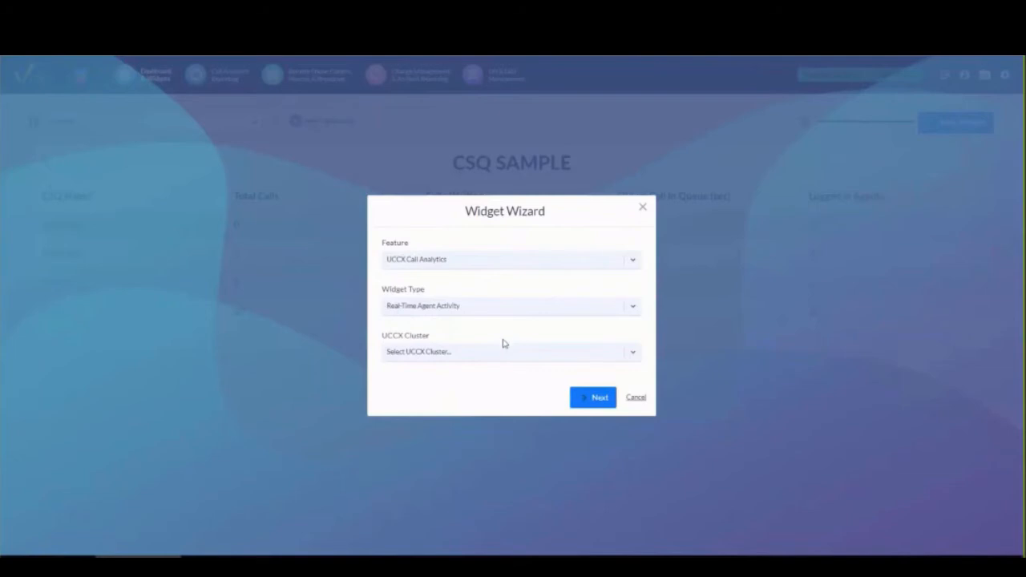
{"action": "left_click", "coordinate": [501, 352]}
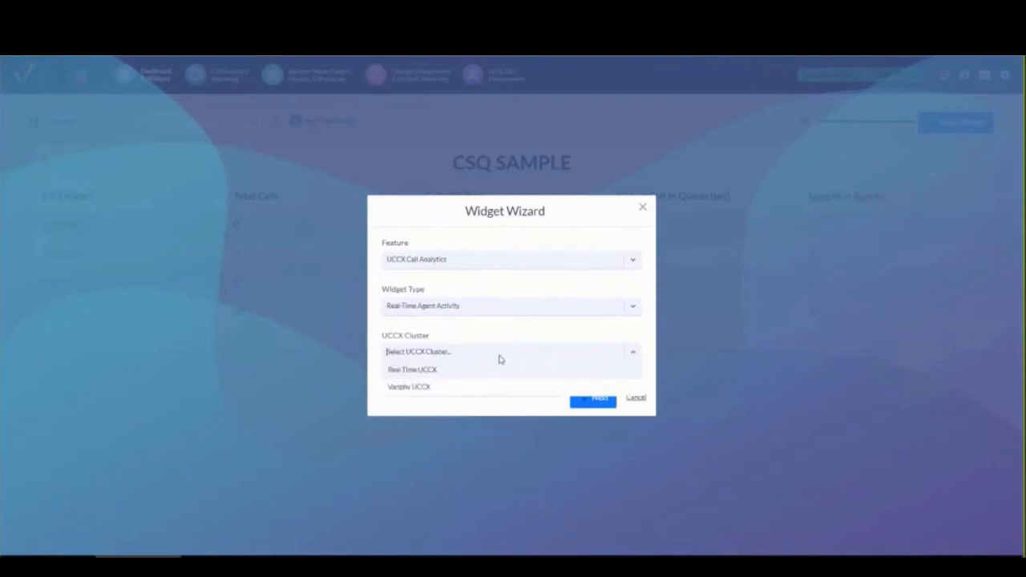
{"action": "left_click", "coordinate": [460, 371]}
{"action": "left_click", "coordinate": [597, 400]}
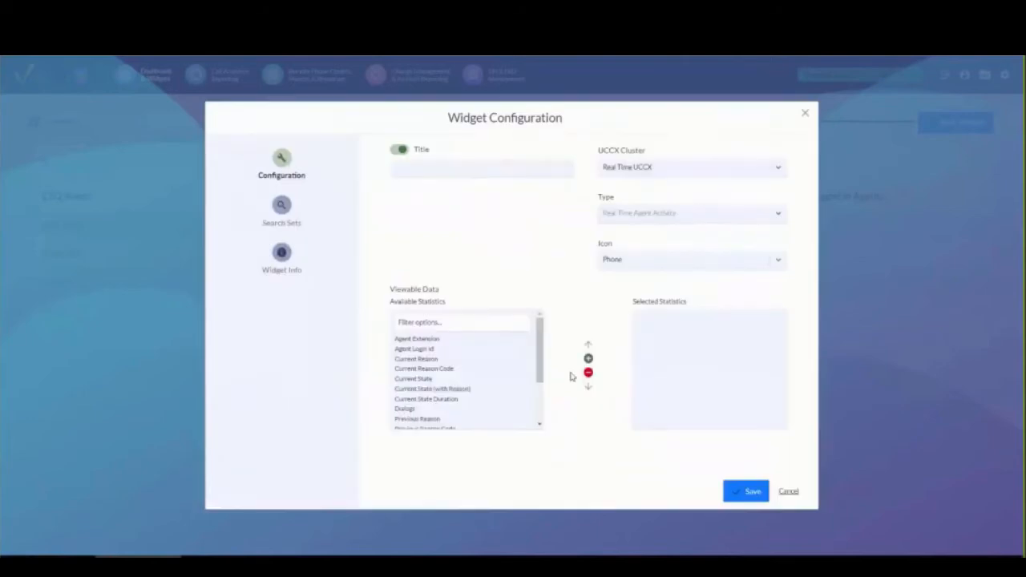
- Title the new agent activity widget Agent Sample
{"action": "left_click", "coordinate": [445, 168]}
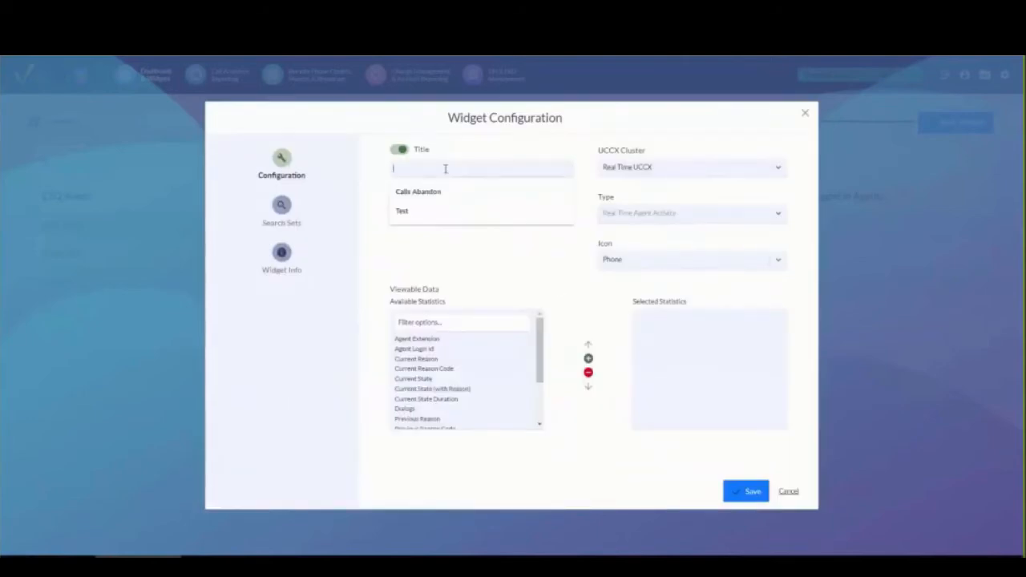
{"action": "type", "text": "Agent"}
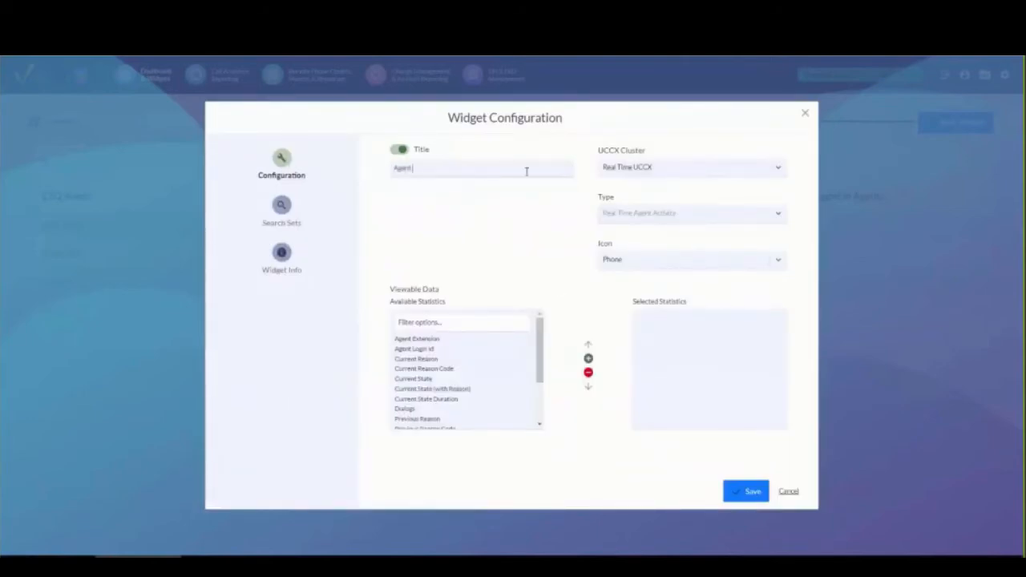
{"action": "type", "text": " Sample"}
- Add Current State (with Reason), Current State Duration and Dialogs to the widget's selected statistics
{"action": "left_click_drag", "start_coordinate": [544, 335], "coordinate": [542, 336]}
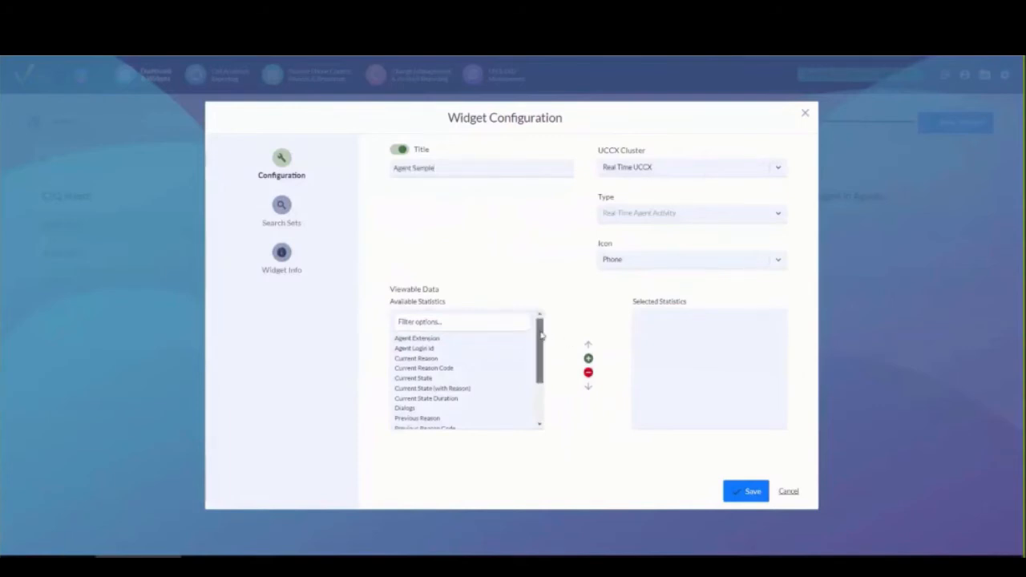
{"action": "left_click", "coordinate": [434, 388]}
{"action": "left_click", "coordinate": [588, 359]}
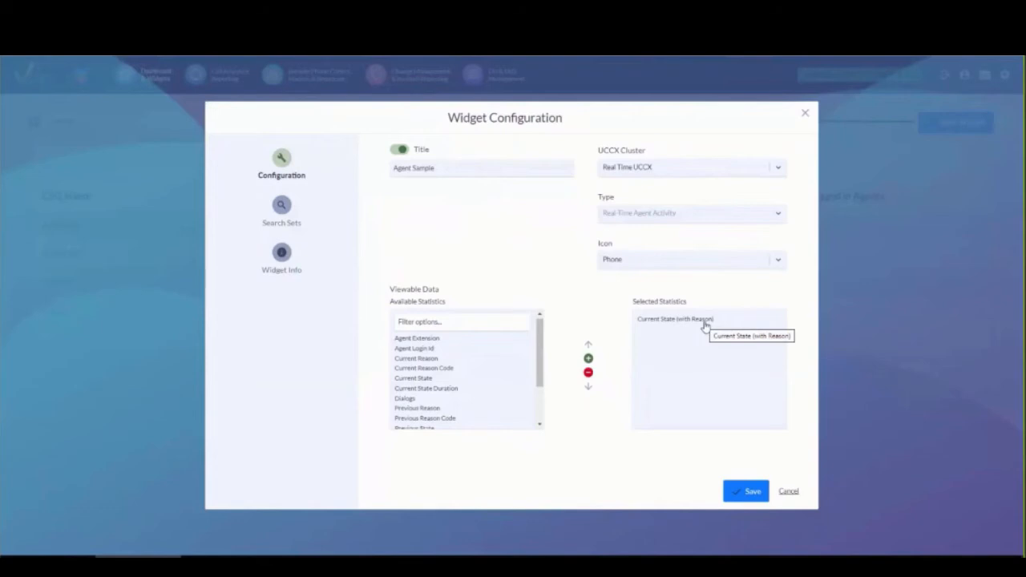
{"action": "left_click", "coordinate": [436, 390]}
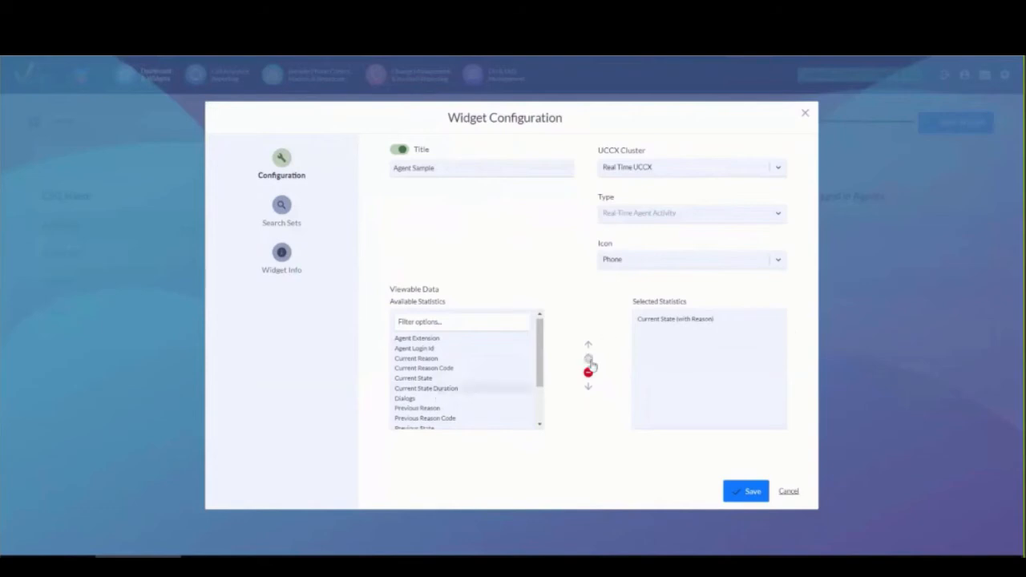
{"action": "left_click", "coordinate": [589, 361]}
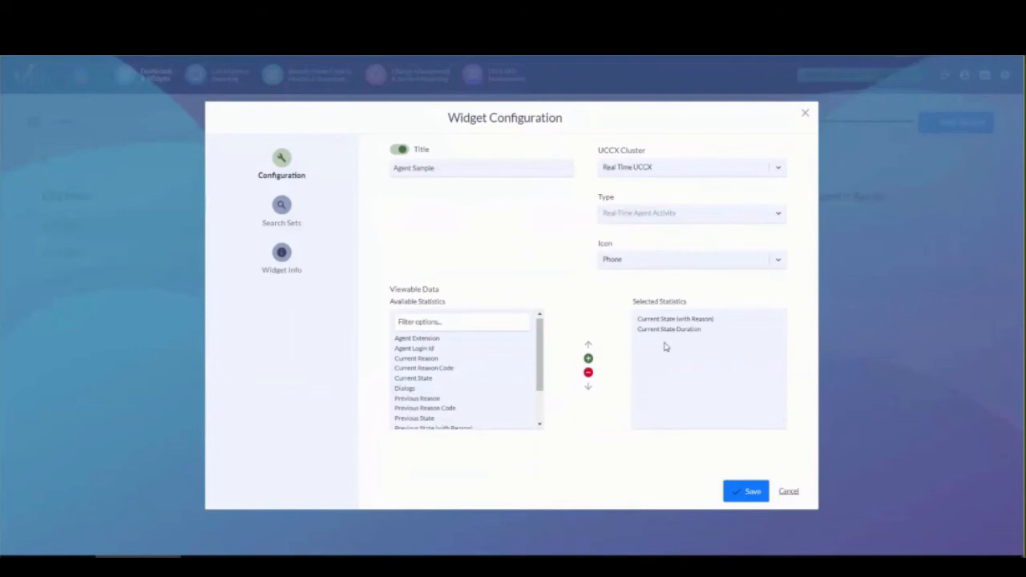
{"action": "left_click", "coordinate": [452, 388]}
{"action": "left_click", "coordinate": [588, 358]}
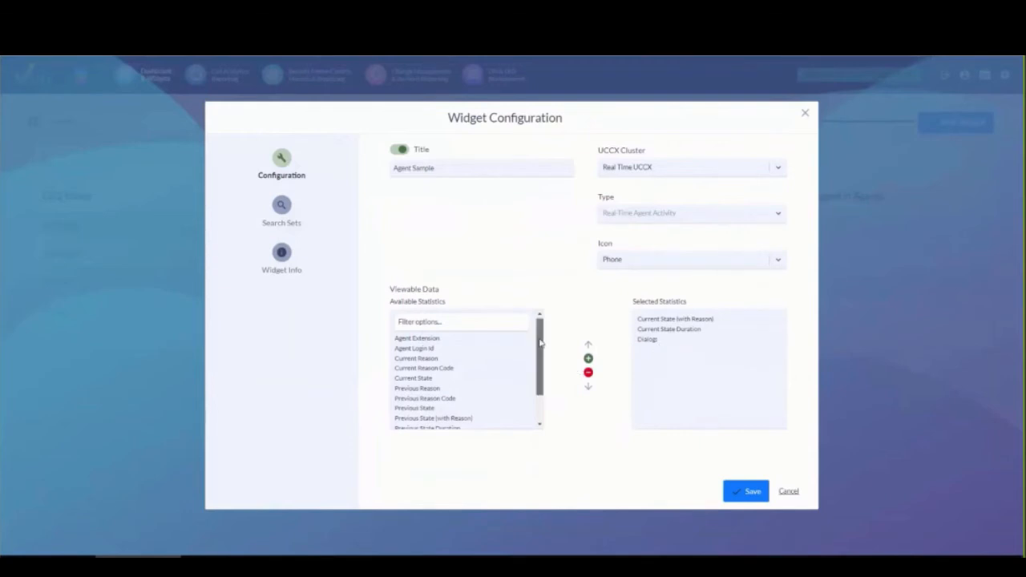
- Add Previous State (with Reason) and Previous State Duration to the widget's selected statistics
{"action": "mouse_move", "coordinate": [541, 344]}
{"action": "left_mouse_down"}
{"action": "mouse_move", "coordinate": [539, 371]}
{"action": "mouse_move", "coordinate": [539, 356]}
{"action": "left_mouse_up"}
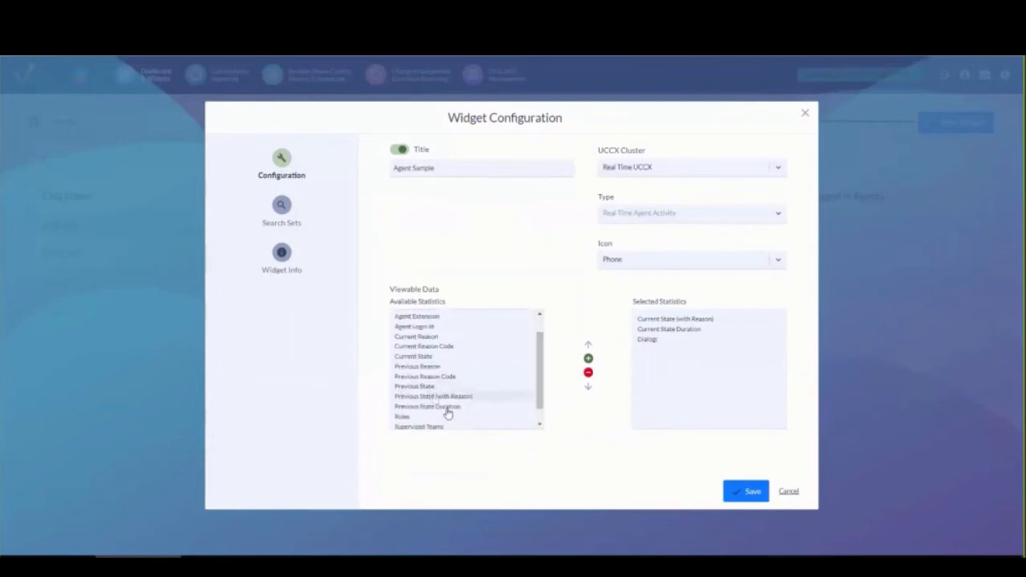
{"action": "left_click", "coordinate": [477, 408]}
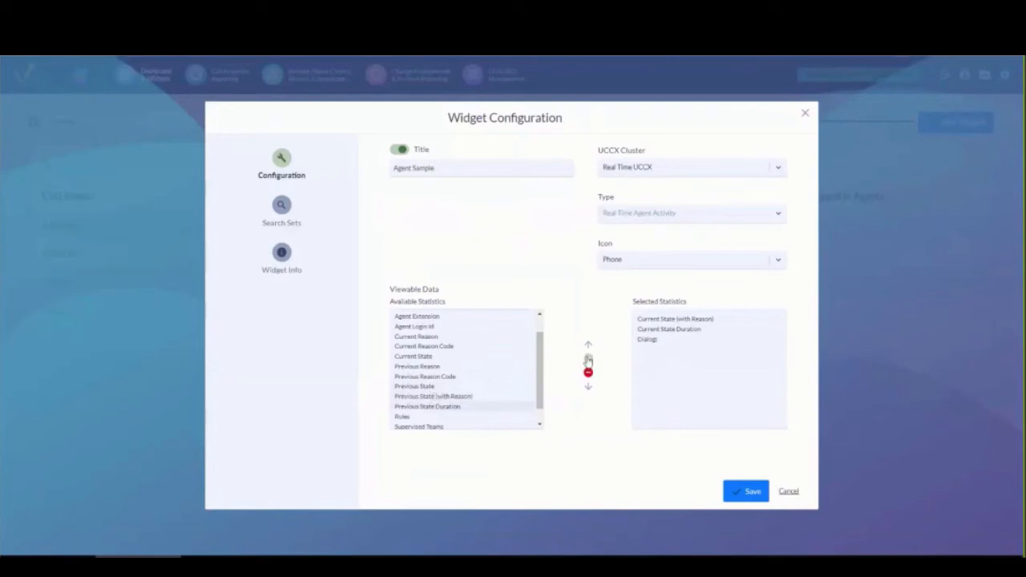
{"action": "double_click", "coordinate": [446, 396]}
{"action": "left_click", "coordinate": [446, 397]}
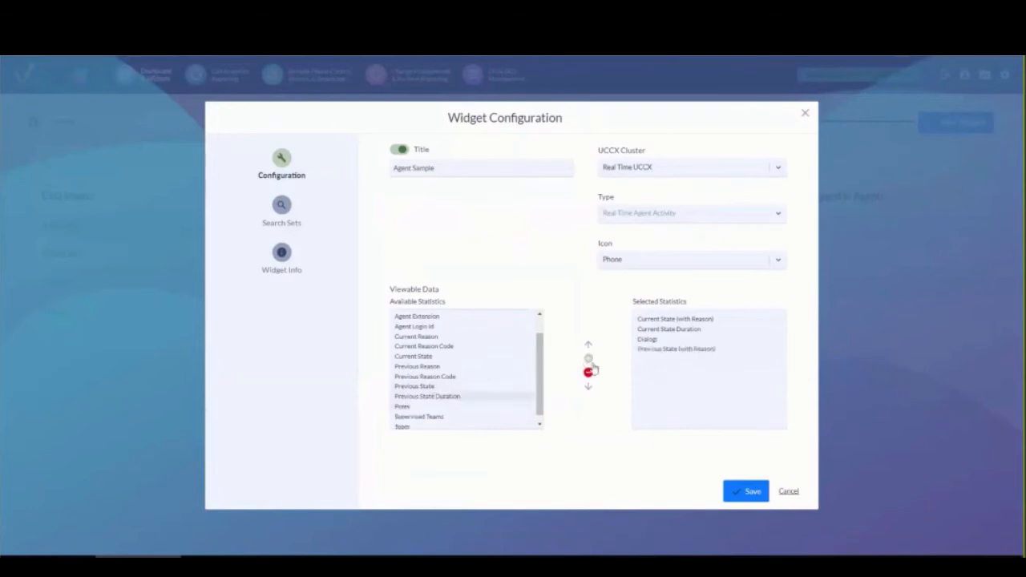
{"action": "left_click", "coordinate": [588, 359]}
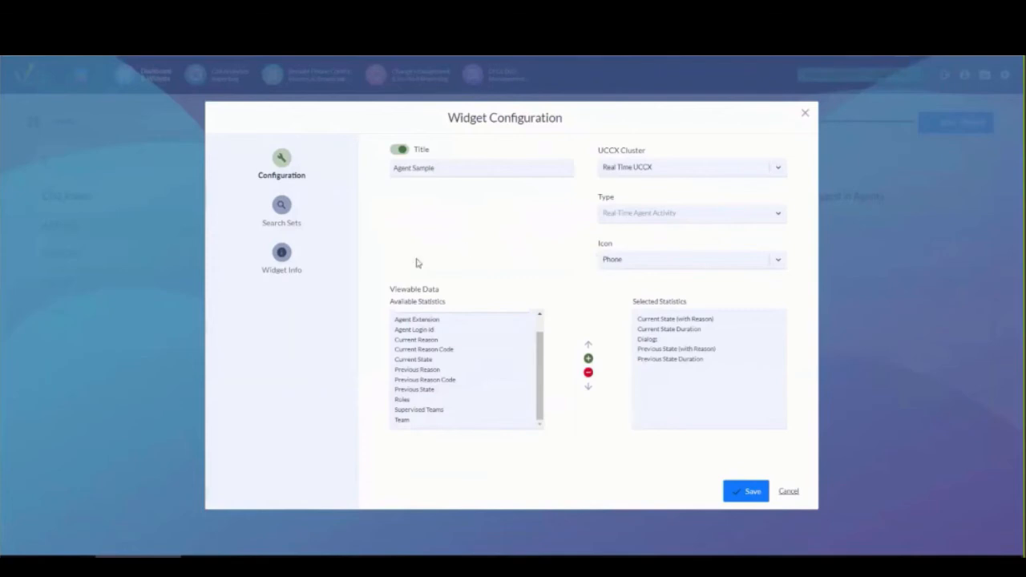
- Create an agent search set for the Agent Sample widget
{"action": "left_click", "coordinate": [281, 205]}
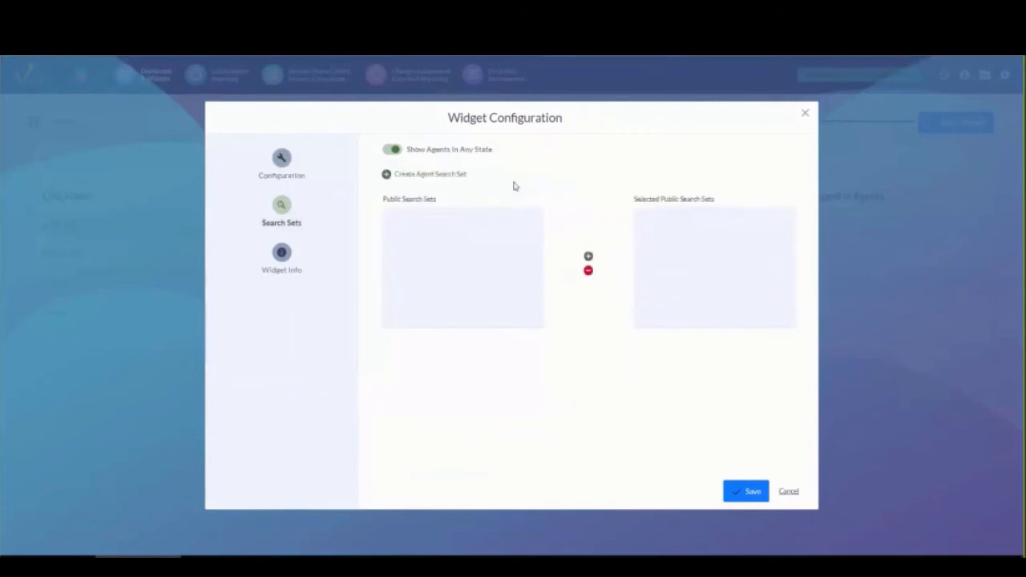
{"action": "left_click", "coordinate": [433, 173]}
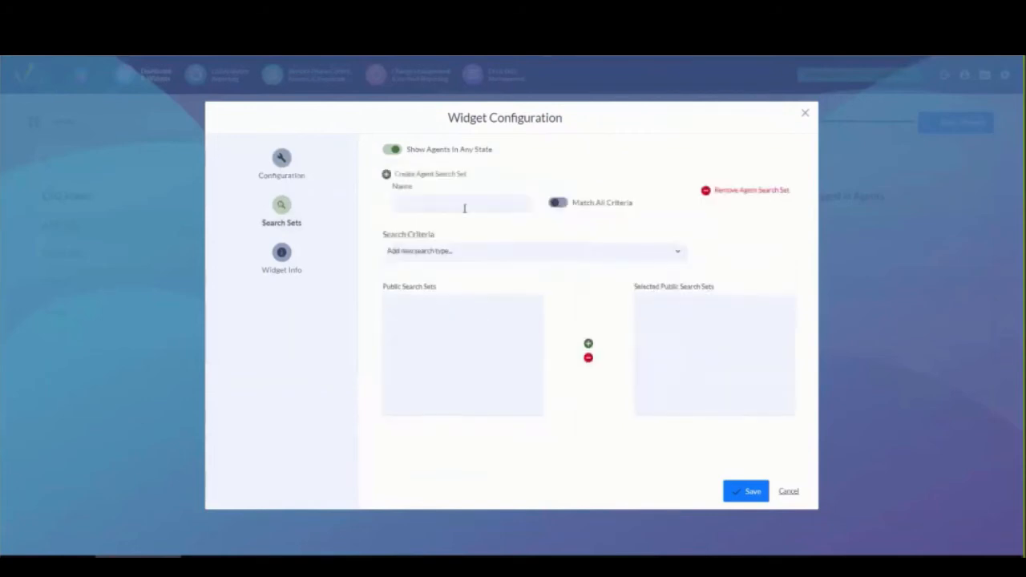
- Add an Agent criterion to the search set to view the selectable agents, and remove it again
{"action": "left_click", "coordinate": [474, 256]}
{"action": "left_click", "coordinate": [442, 270]}
{"action": "left_click", "coordinate": [710, 253]}
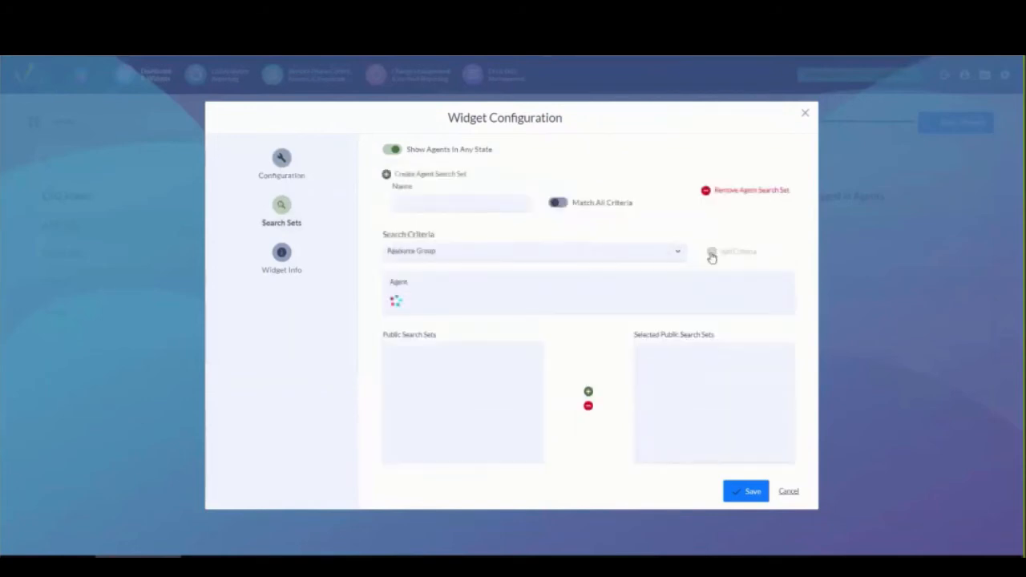
{"action": "left_click", "coordinate": [423, 303]}
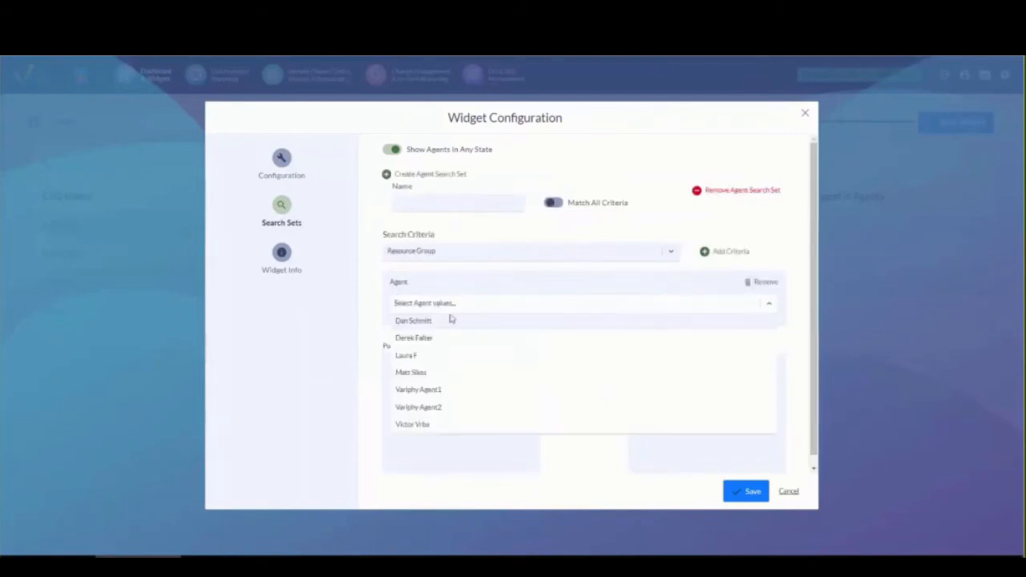
{"action": "left_click", "coordinate": [746, 281]}
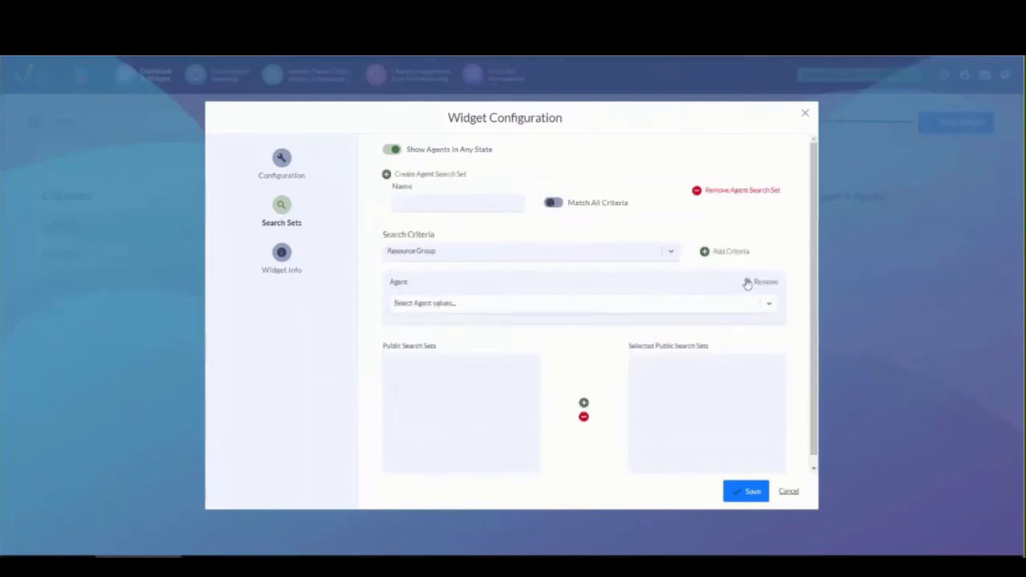
{"action": "left_click", "coordinate": [746, 281]}
- Add a Resource Group criterion to the agent search set and view its selectable values
{"action": "left_click", "coordinate": [653, 252]}
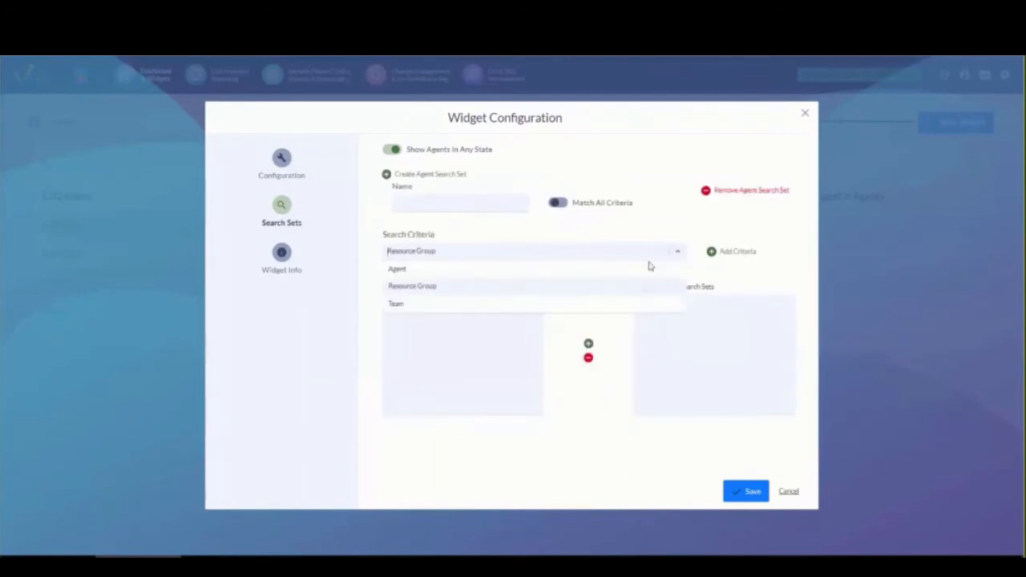
{"action": "left_click", "coordinate": [457, 287]}
{"action": "left_click", "coordinate": [713, 252]}
{"action": "left_click", "coordinate": [463, 302]}
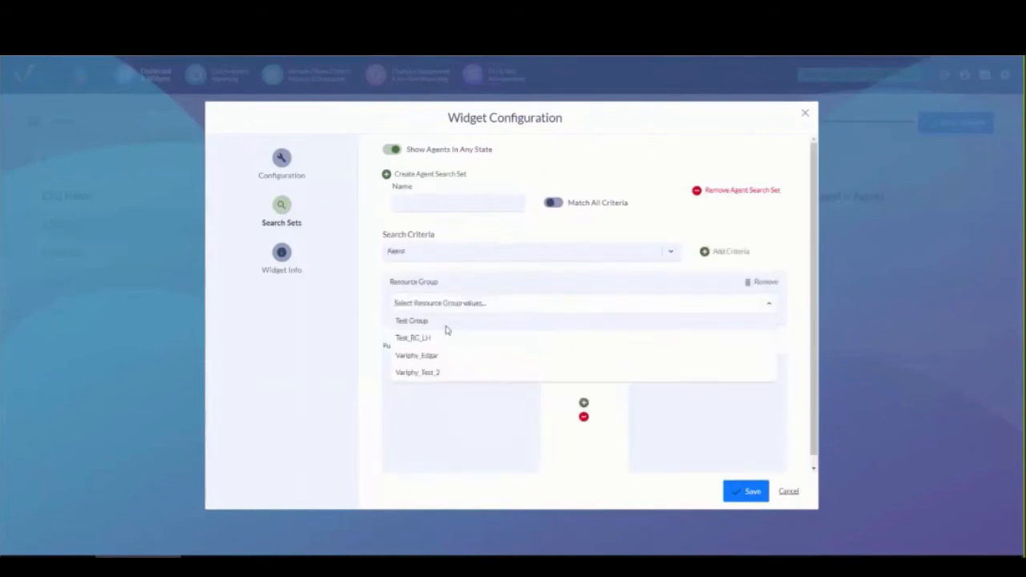
{"action": "left_click", "coordinate": [676, 279]}
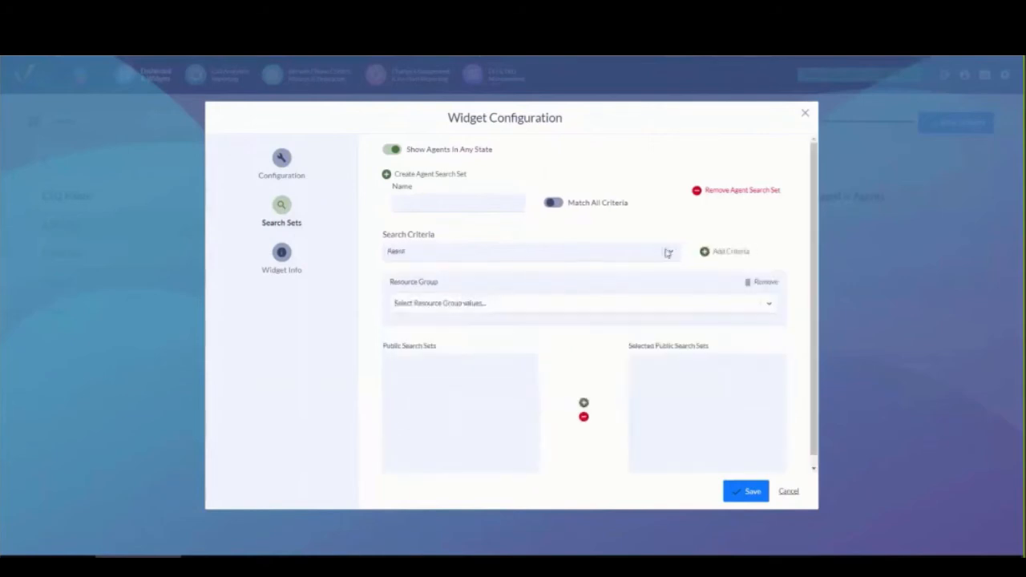
- Add a Team criterion to the agent search set alongside Resource Group
{"action": "left_click", "coordinate": [669, 252]}
{"action": "left_click", "coordinate": [448, 290]}
{"action": "left_click", "coordinate": [713, 252]}
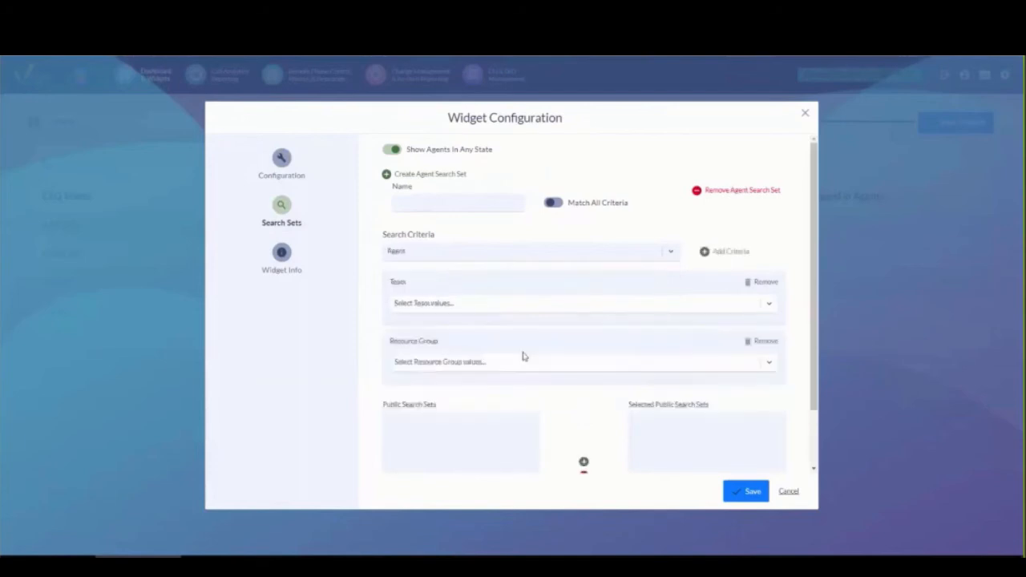
- Set the Team criterion to Pickle Rick and remove the Resource Group criterion from the agent search set
{"action": "left_click", "coordinate": [486, 305]}
{"action": "left_click", "coordinate": [437, 361]}
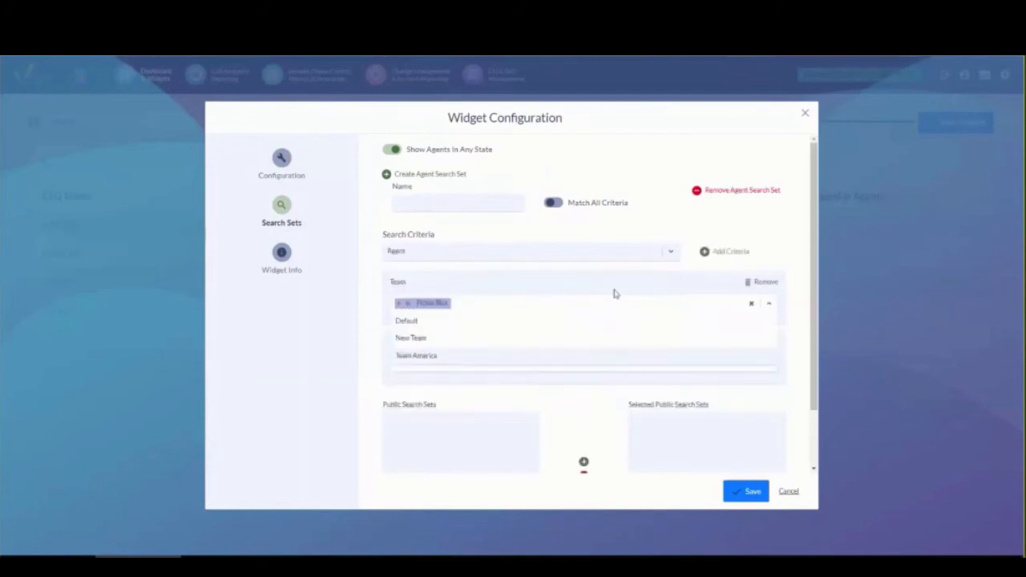
{"action": "left_click", "coordinate": [691, 268]}
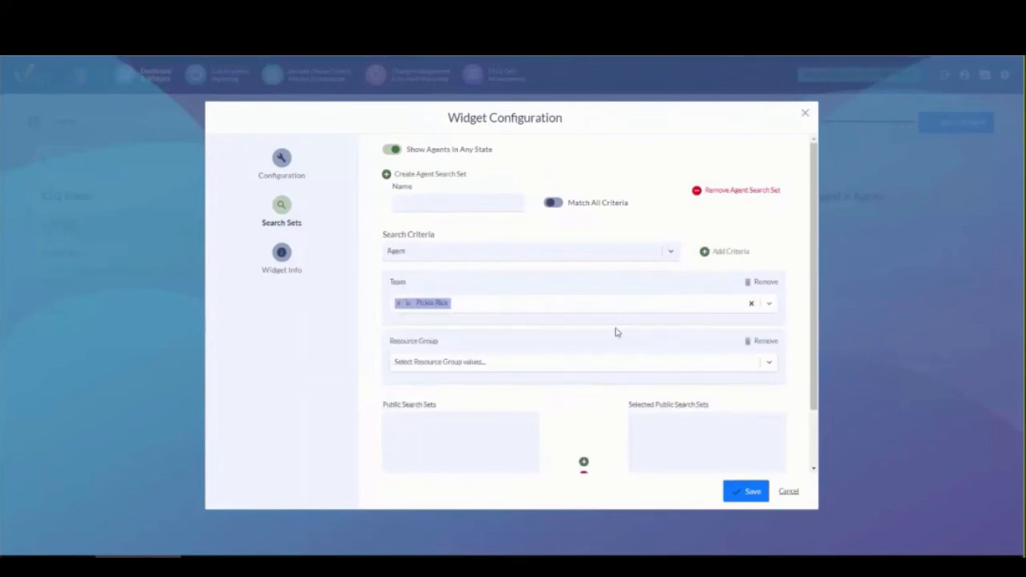
{"action": "left_click", "coordinate": [765, 341]}
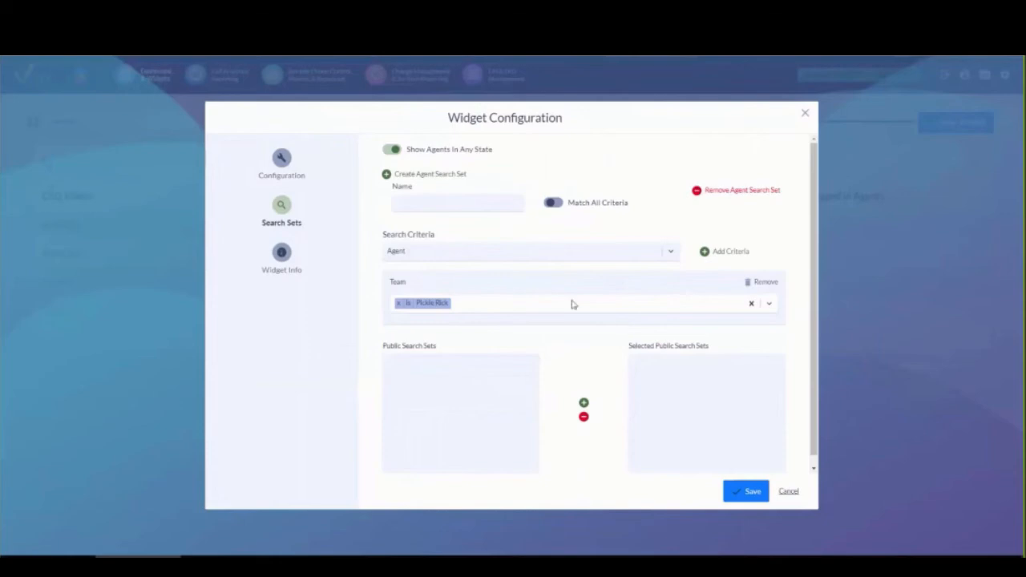
- Add an Agent criterion that excludes one team member with "Is not", and require the search set to match all criteria
{"action": "left_click", "coordinate": [671, 252]}
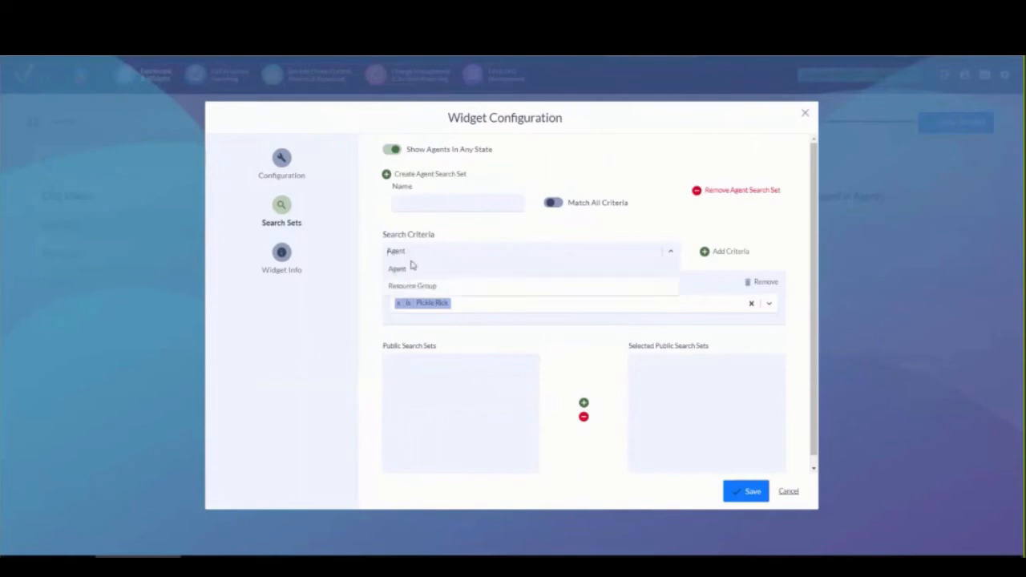
{"action": "left_click", "coordinate": [404, 270]}
{"action": "left_click", "coordinate": [726, 254]}
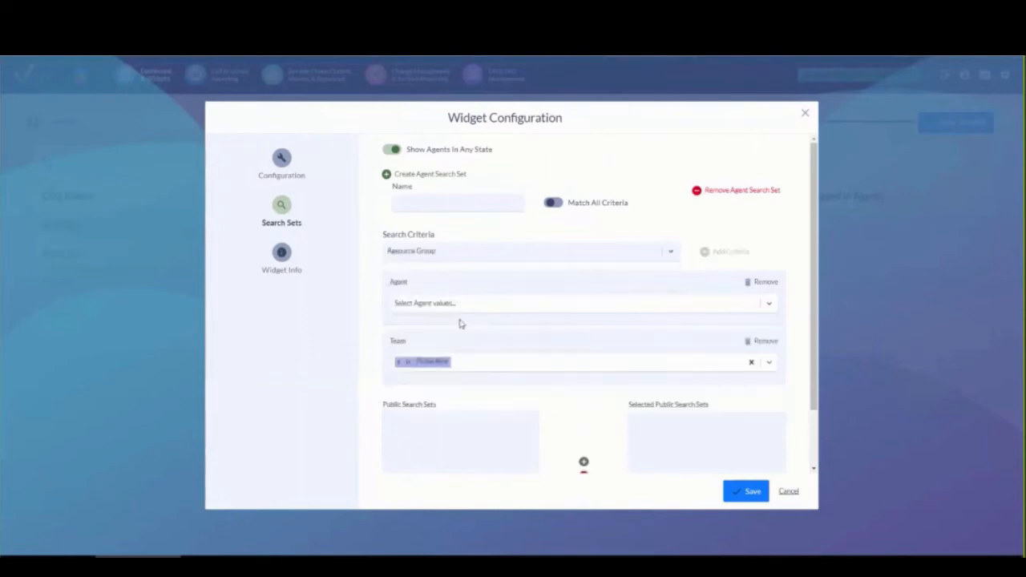
{"action": "left_click", "coordinate": [439, 302]}
{"action": "left_click", "coordinate": [404, 355]}
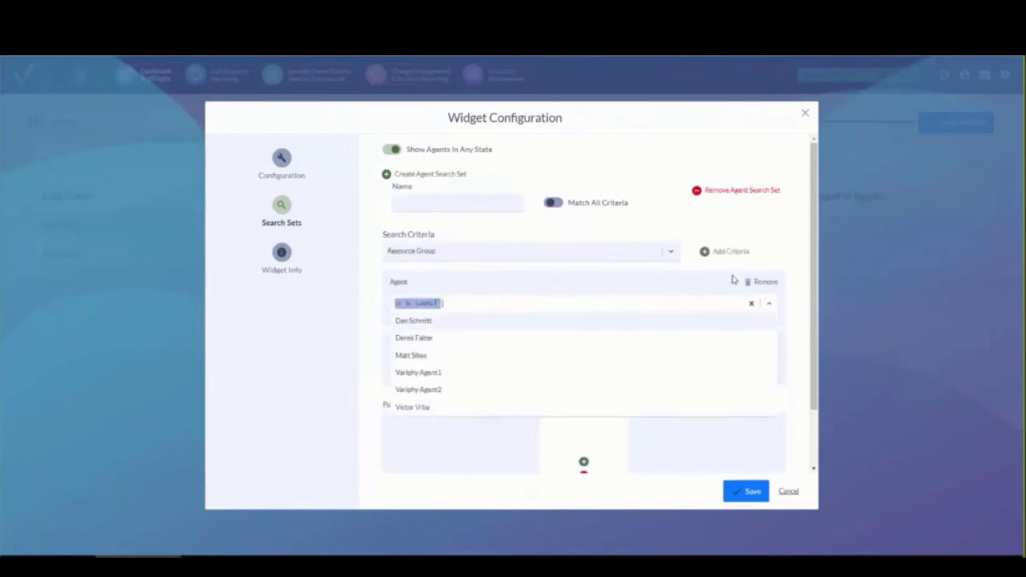
{"action": "left_click", "coordinate": [778, 254]}
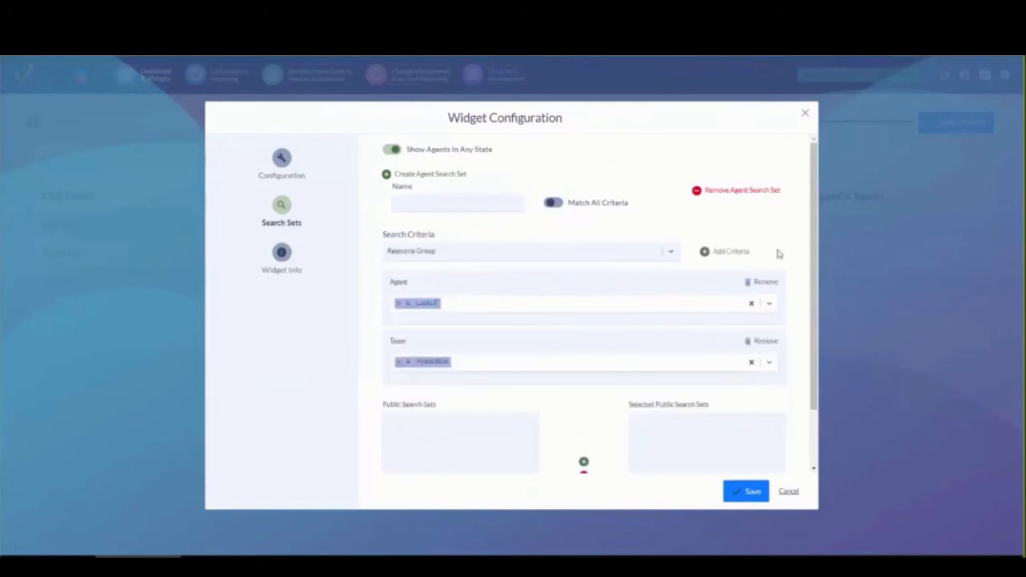
{"action": "left_click", "coordinate": [564, 203]}
{"action": "left_click", "coordinate": [411, 306]}
- Name the agent search set Team and save the widget configuration
{"action": "left_click", "coordinate": [488, 208]}
{"action": "type", "text": "Team"}
{"action": "left_click", "coordinate": [743, 491]}
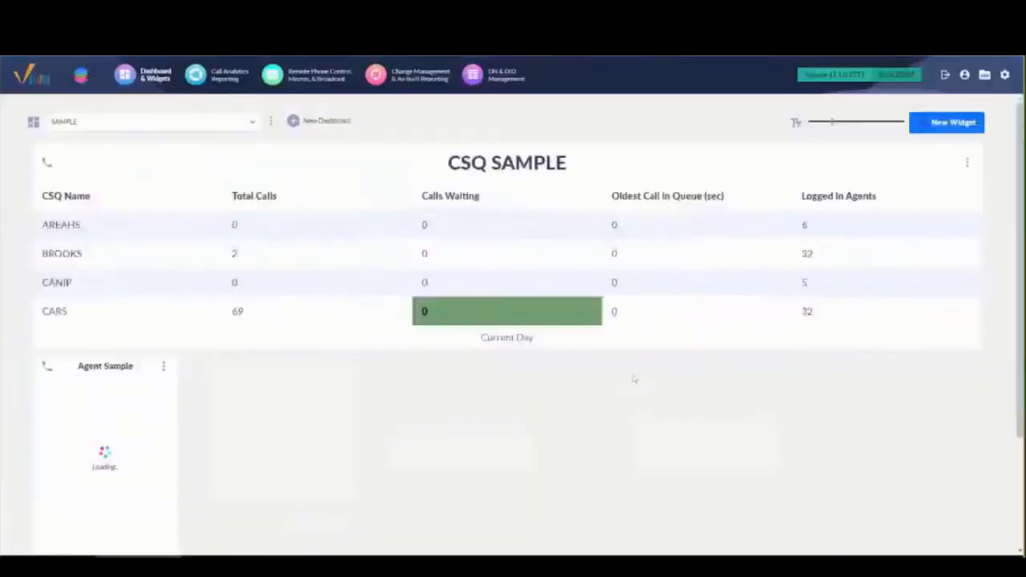
- Widen the Agent Sample widget to the full dashboard width and look through its agent rows
{"action": "scroll", "coordinate": [222, 476], "scroll_direction": "down", "scroll_amount": 3}
{"action": "left_click_drag", "start_coordinate": [169, 448], "coordinate": [979, 452]}
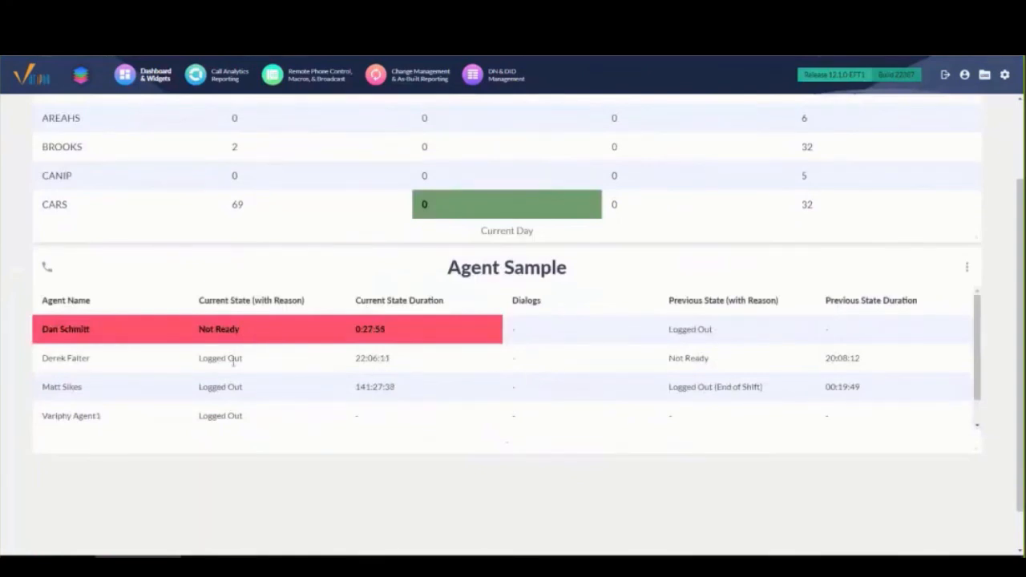
{"action": "scroll", "coordinate": [976, 343], "scroll_direction": "down", "scroll_amount": 1}
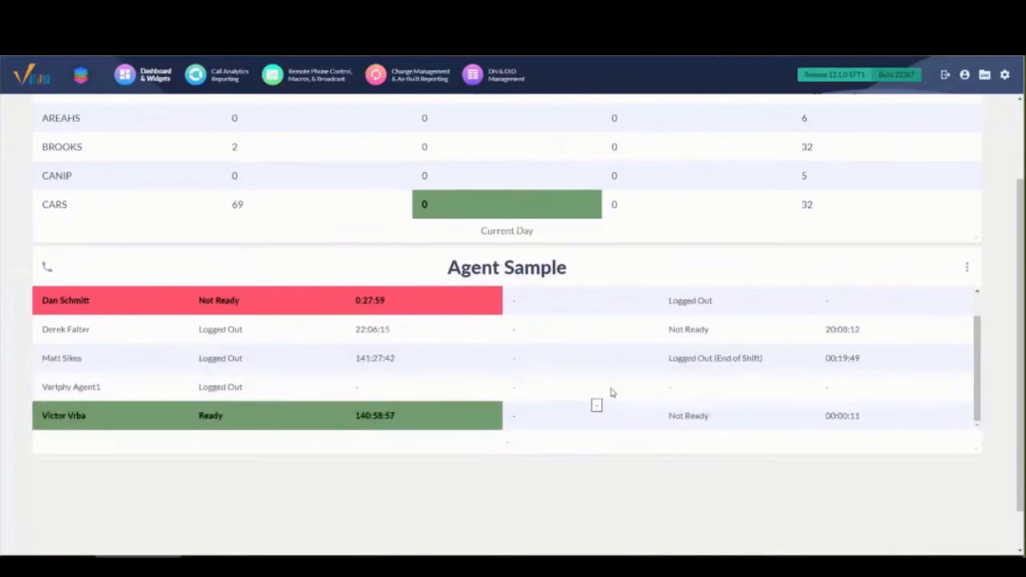
{"action": "scroll", "coordinate": [611, 391], "scroll_direction": "up", "scroll_amount": 1}
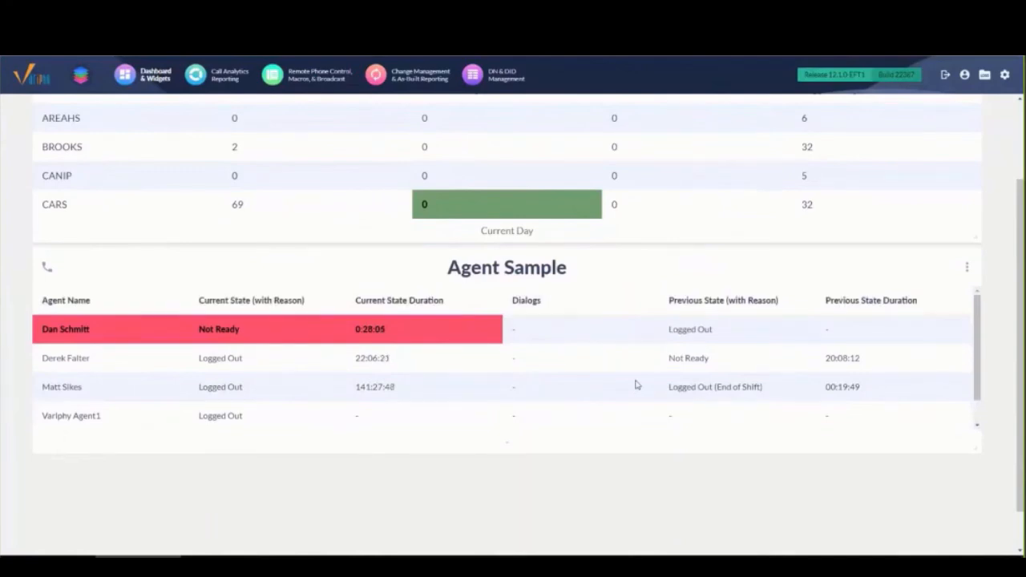
- In the Agent Sample widget's search sets, turn off showing agents in any state and add the Logged In state
{"action": "left_click", "coordinate": [968, 270]}
{"action": "left_click", "coordinate": [928, 286]}
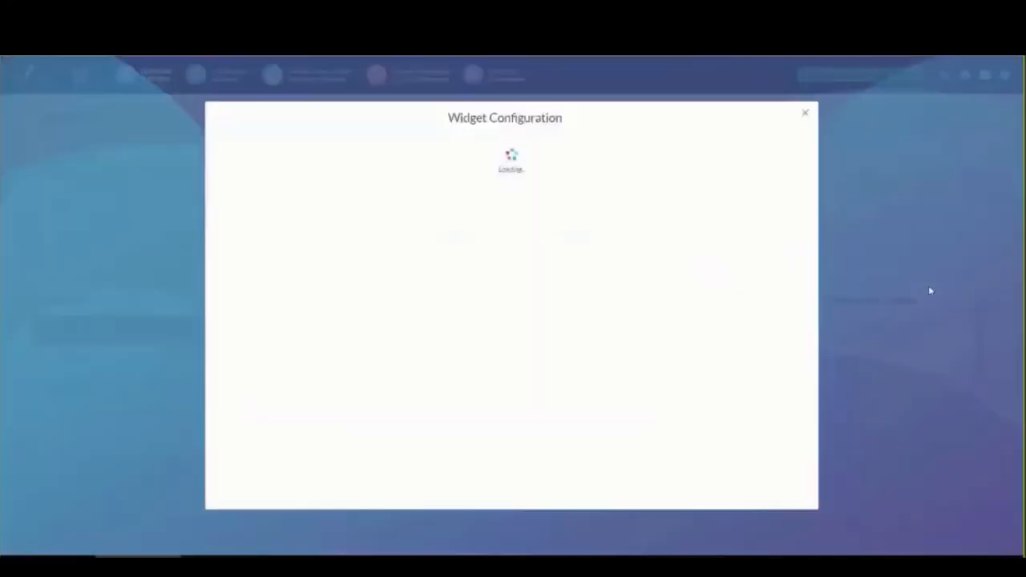
{"action": "left_click", "coordinate": [281, 204]}
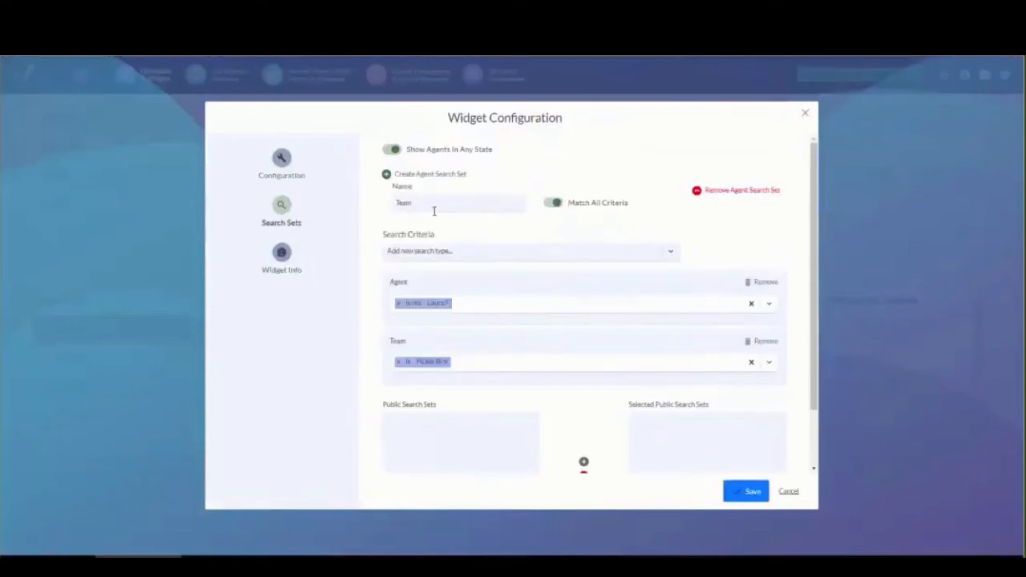
{"action": "left_click", "coordinate": [393, 150]}
{"action": "left_click", "coordinate": [420, 185]}
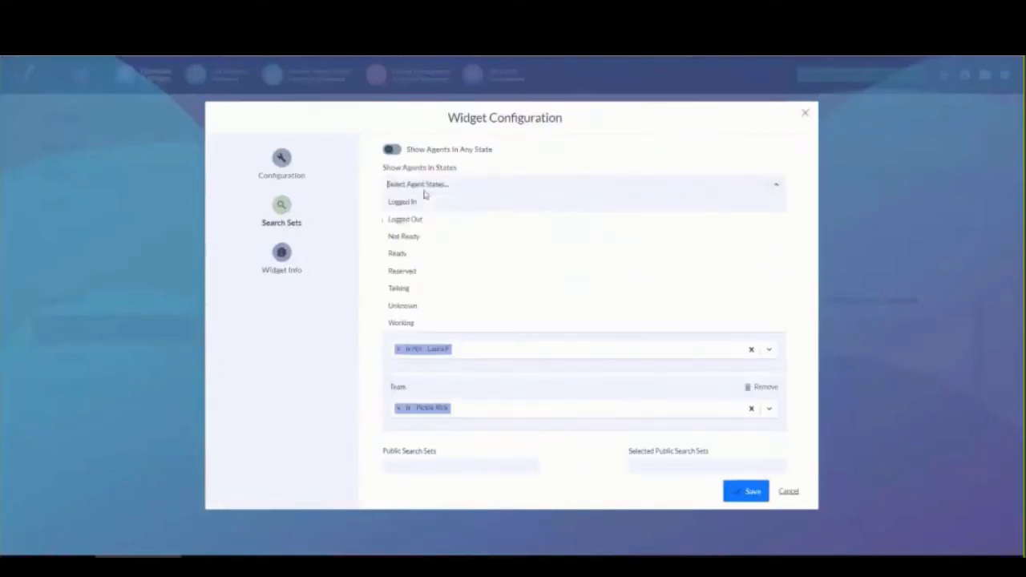
{"action": "left_click", "coordinate": [414, 201]}
- Add the Not Ready, Ready, Reserved, Talking and Working states to the agent state filter and save the widget
{"action": "left_click", "coordinate": [464, 191]}
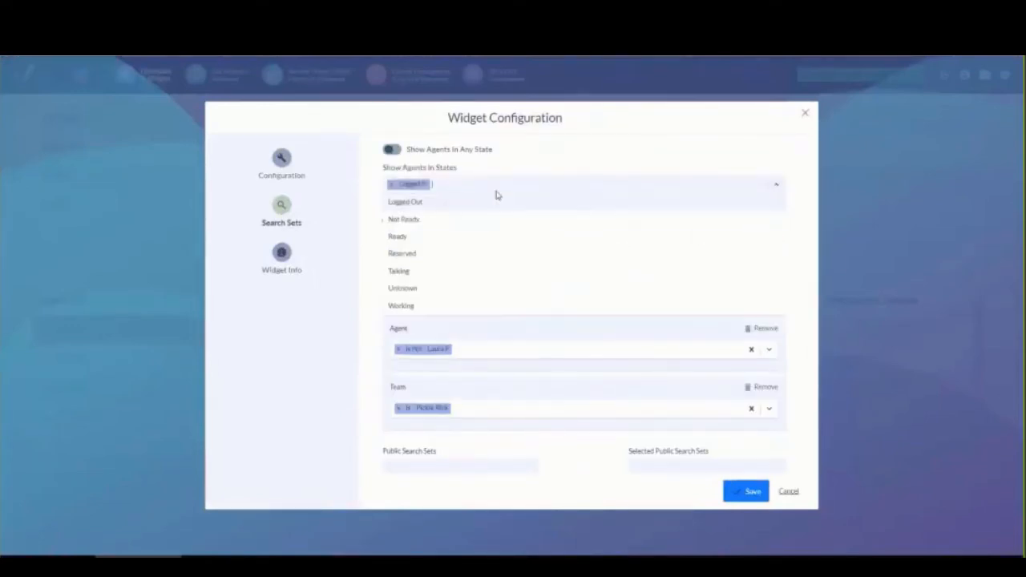
{"action": "left_click", "coordinate": [412, 219]}
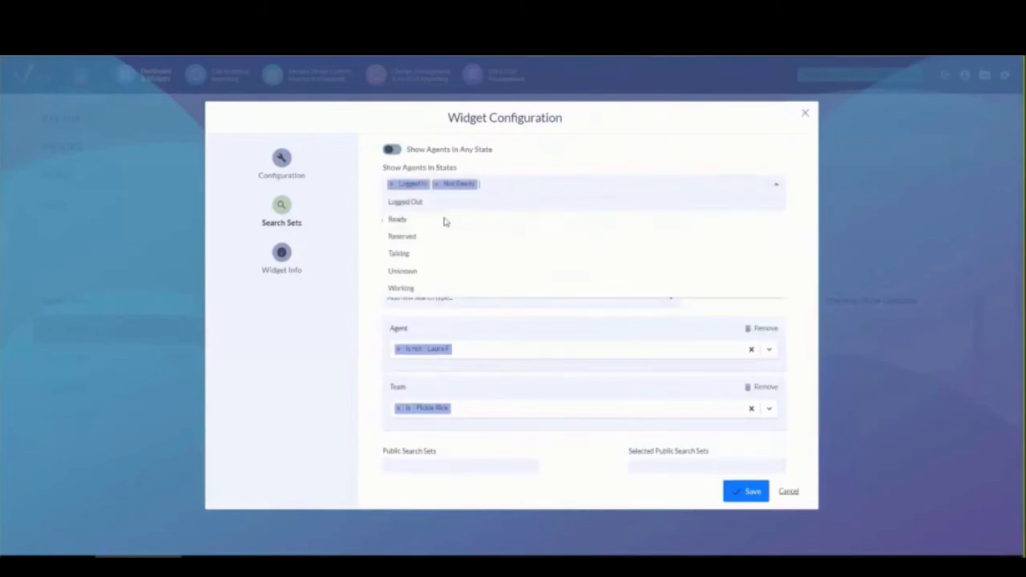
{"action": "left_click", "coordinate": [419, 221]}
{"action": "left_click", "coordinate": [540, 193]}
{"action": "left_click", "coordinate": [440, 220]}
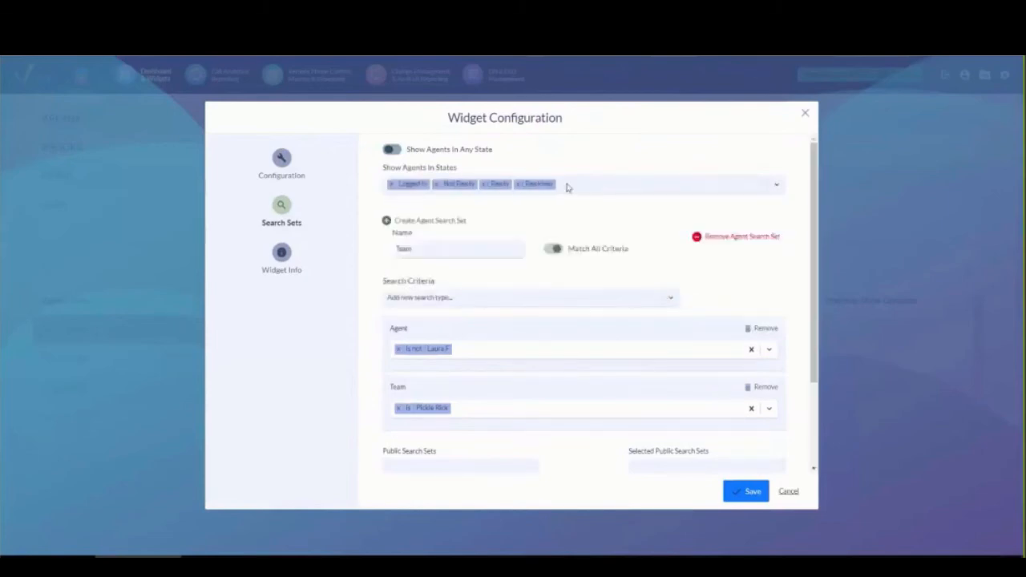
{"action": "left_click", "coordinate": [565, 187]}
{"action": "left_click", "coordinate": [440, 222]}
{"action": "left_click", "coordinate": [572, 195]}
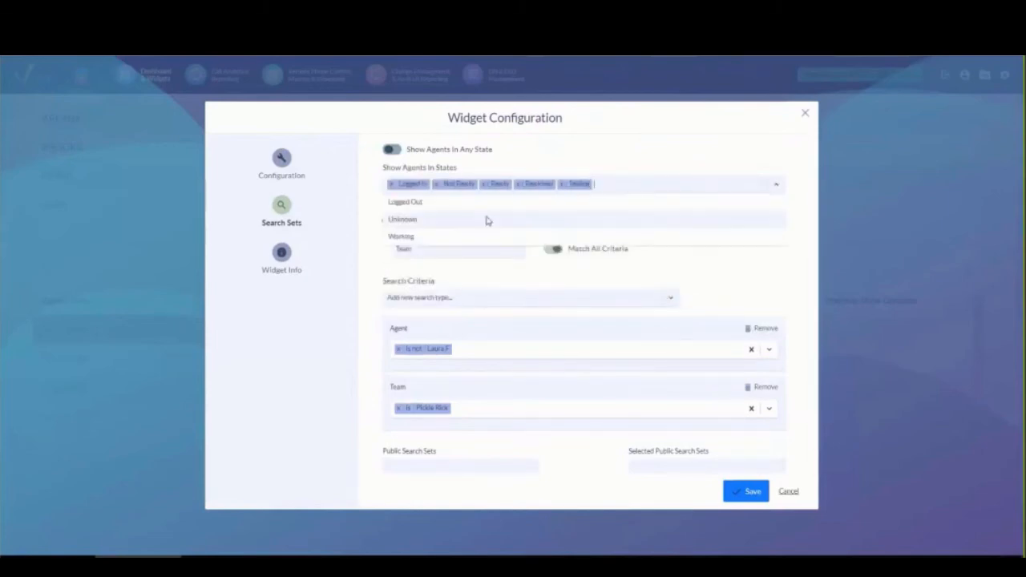
{"action": "left_click", "coordinate": [394, 236]}
{"action": "left_click", "coordinate": [745, 491]}
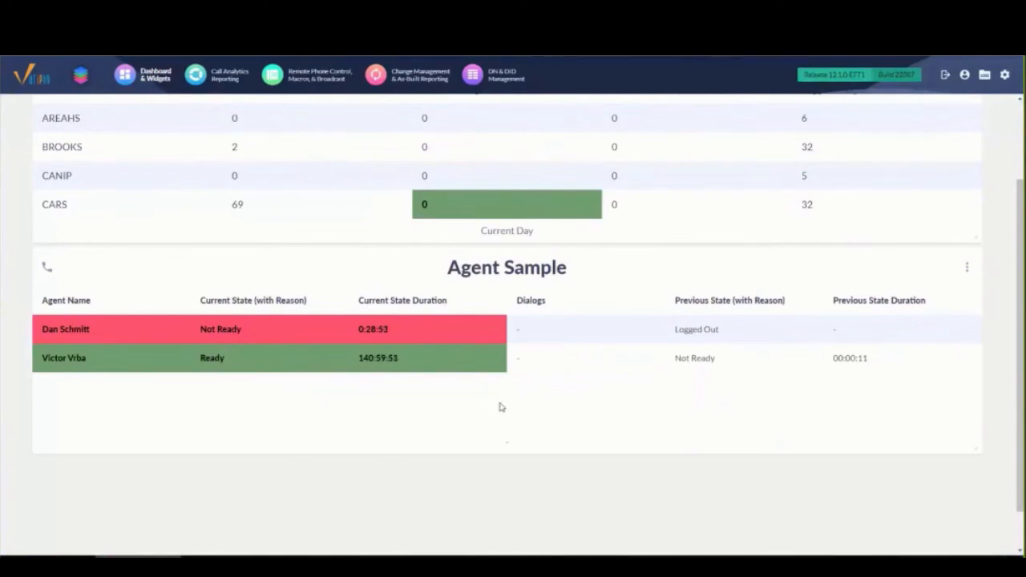
- Copy the Agent Sample widget within the dashboard and widen the copy to over a third of the dashboard width
{"action": "left_click", "coordinate": [966, 268]}
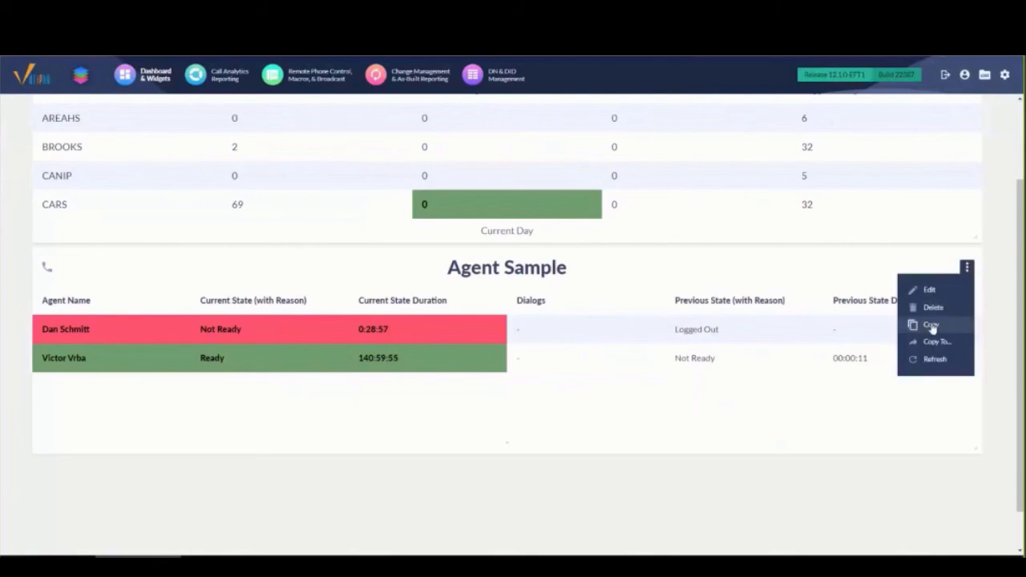
{"action": "left_click", "coordinate": [932, 327]}
{"action": "scroll", "coordinate": [705, 392], "scroll_direction": "down", "scroll_amount": 3}
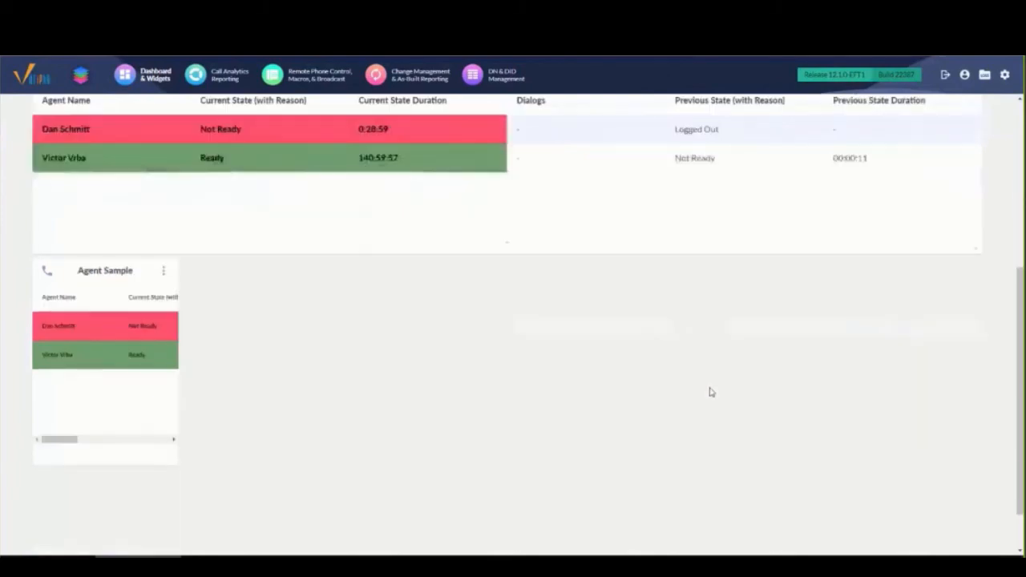
{"action": "left_click_drag", "start_coordinate": [170, 450], "coordinate": [376, 451]}
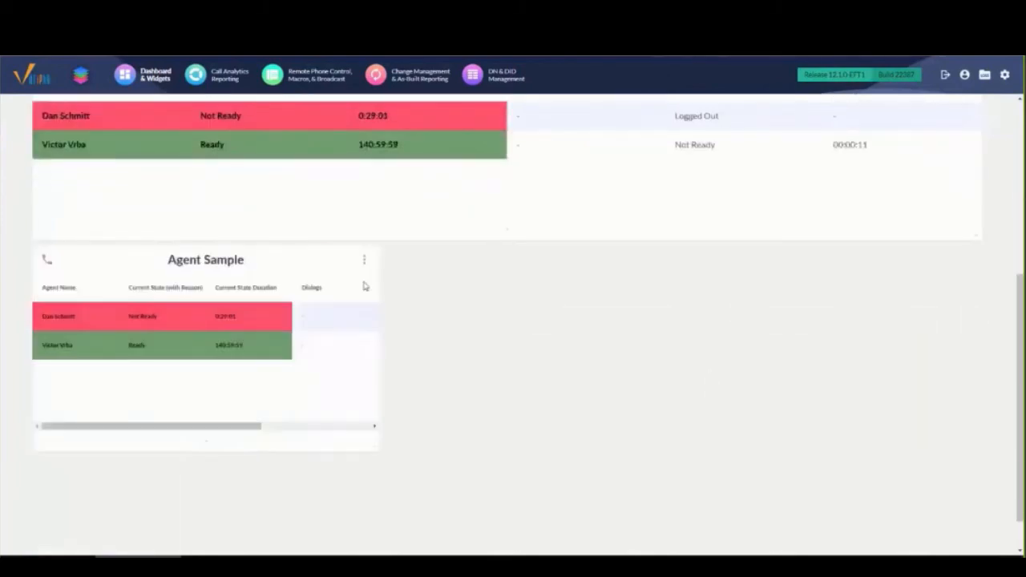
- Limit the copied Agent Sample widget to the Not Ready state, save it, and make the widget slightly narrower
{"action": "left_click", "coordinate": [363, 261]}
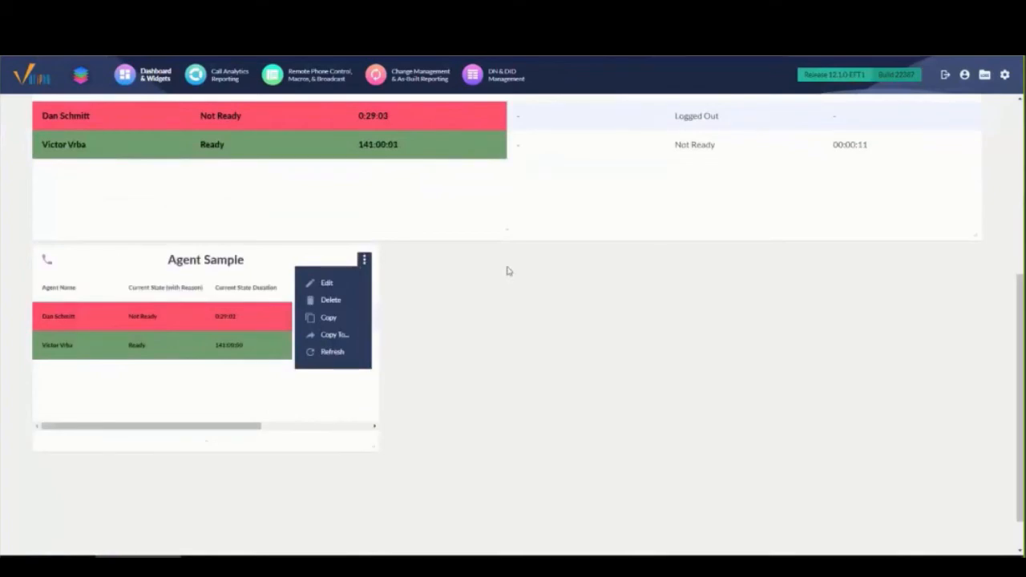
{"action": "left_click", "coordinate": [334, 284]}
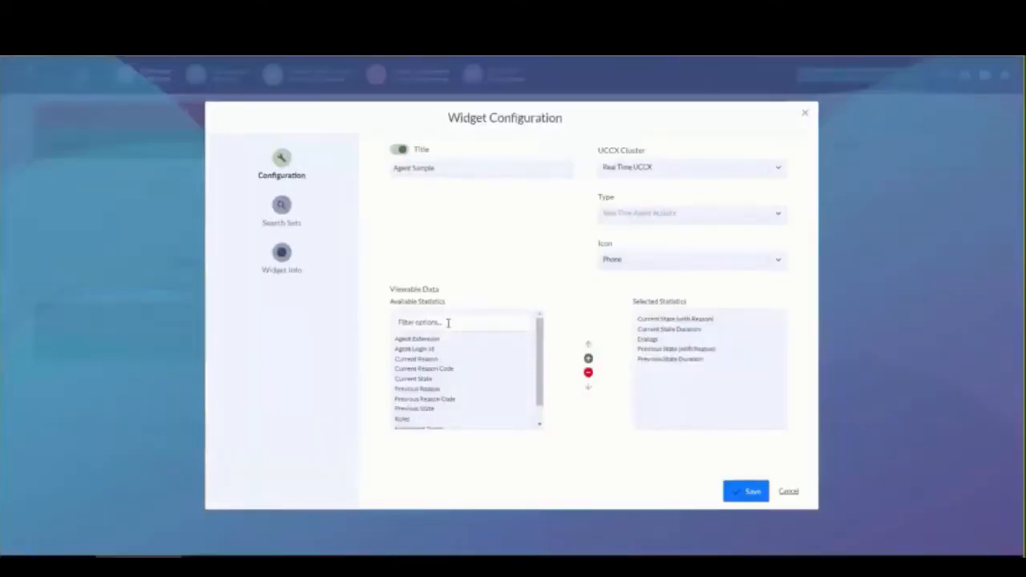
{"action": "left_click", "coordinate": [280, 207]}
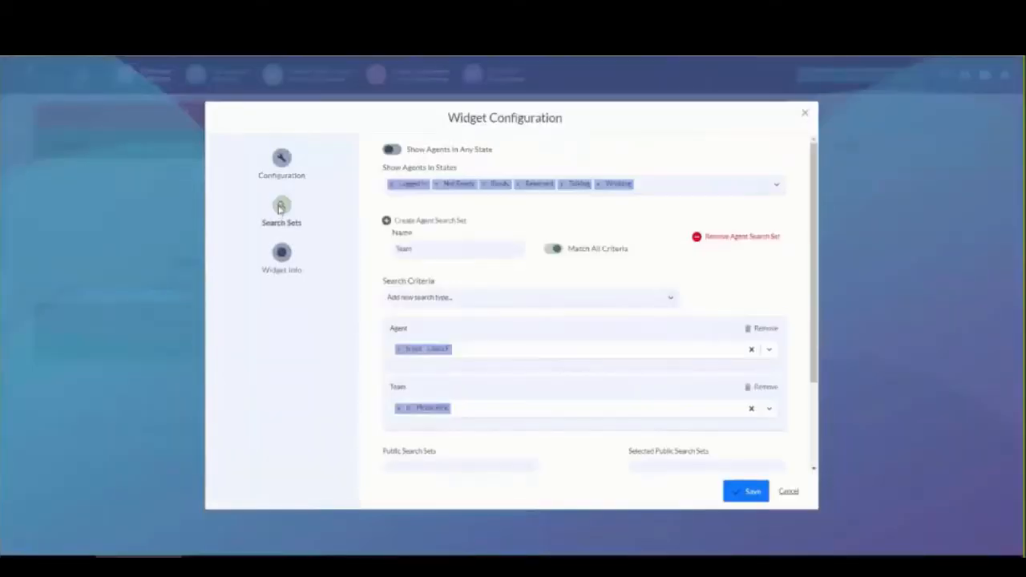
{"action": "left_click", "coordinate": [391, 184]}
{"action": "left_click", "coordinate": [438, 184]}
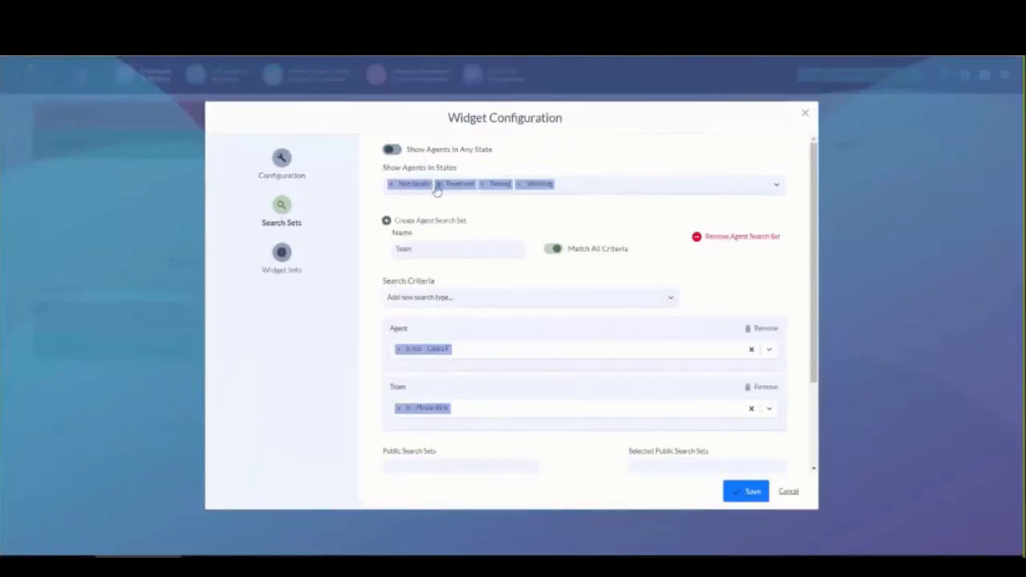
{"action": "left_click", "coordinate": [438, 184]}
{"action": "left_click", "coordinate": [439, 185]}
{"action": "left_click", "coordinate": [439, 185]}
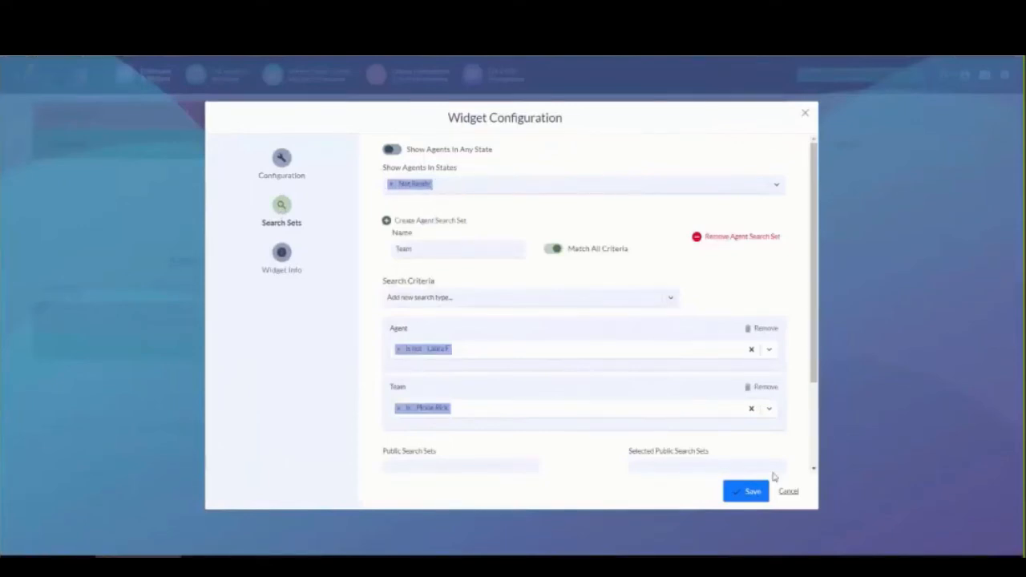
{"action": "left_click", "coordinate": [748, 490]}
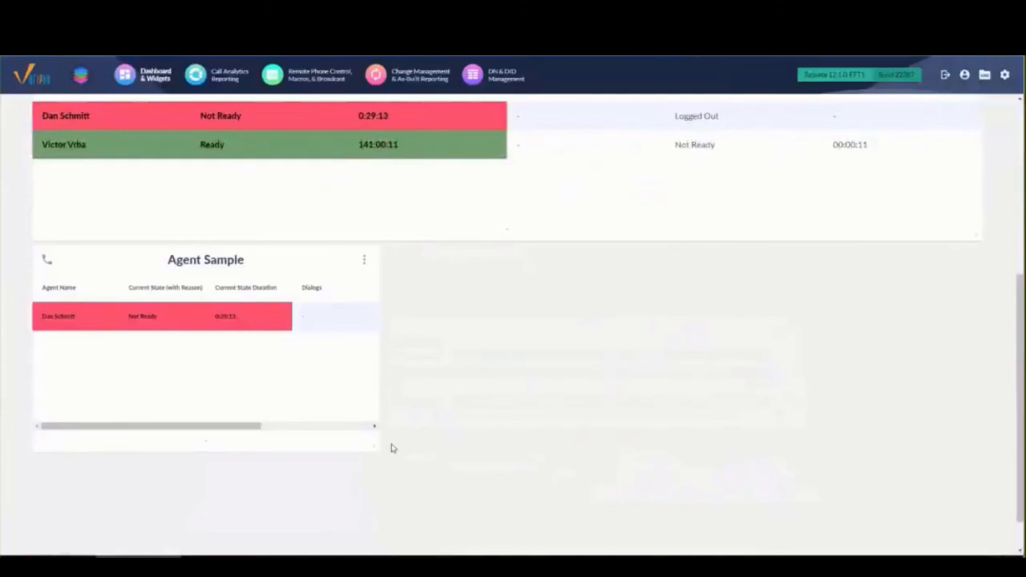
{"action": "left_click_drag", "start_coordinate": [377, 449], "coordinate": [311, 456]}
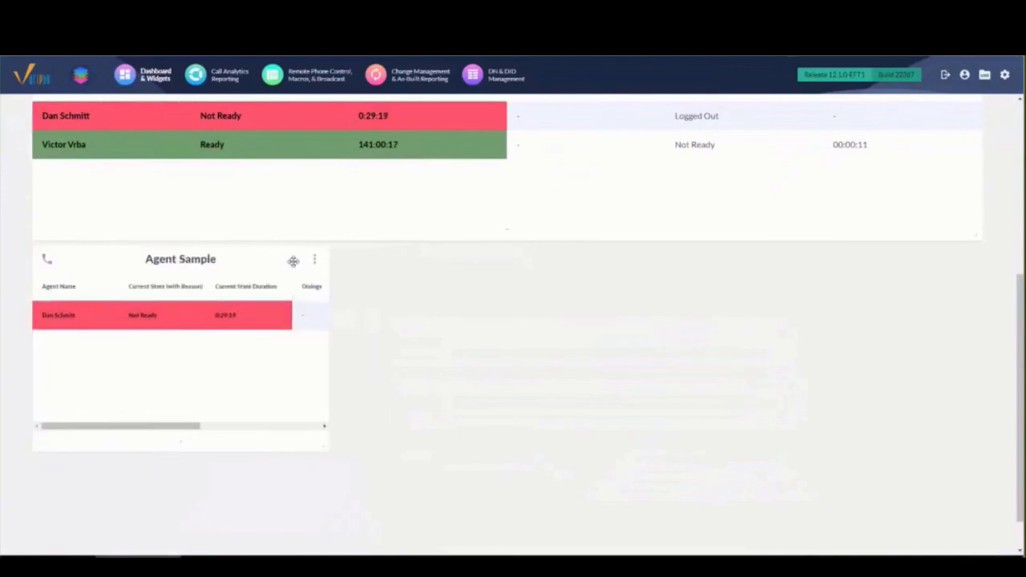
{"action": "left_click", "coordinate": [314, 260]}
{"action": "left_click", "coordinate": [298, 283]}
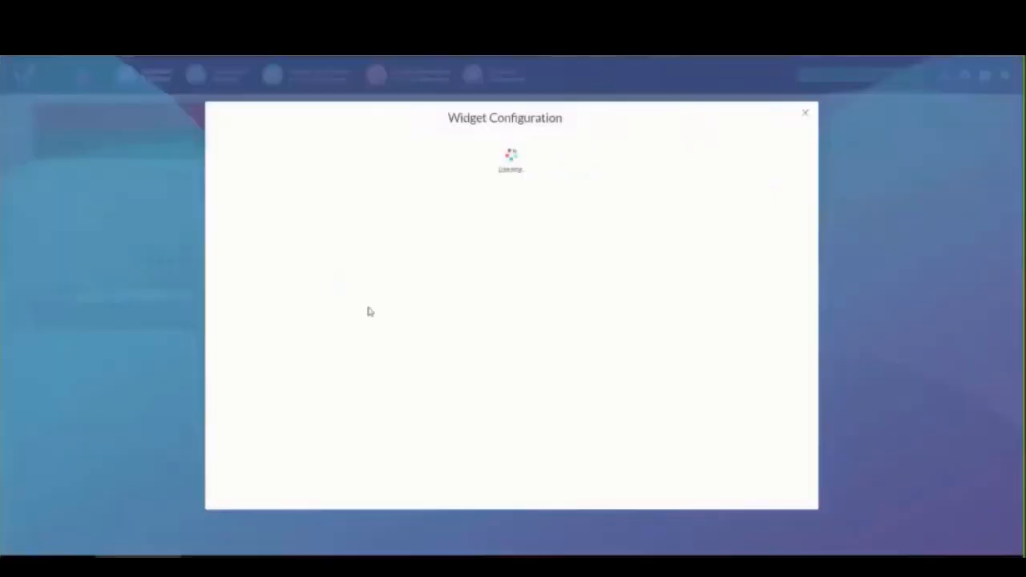
{"action": "left_click", "coordinate": [789, 491]}
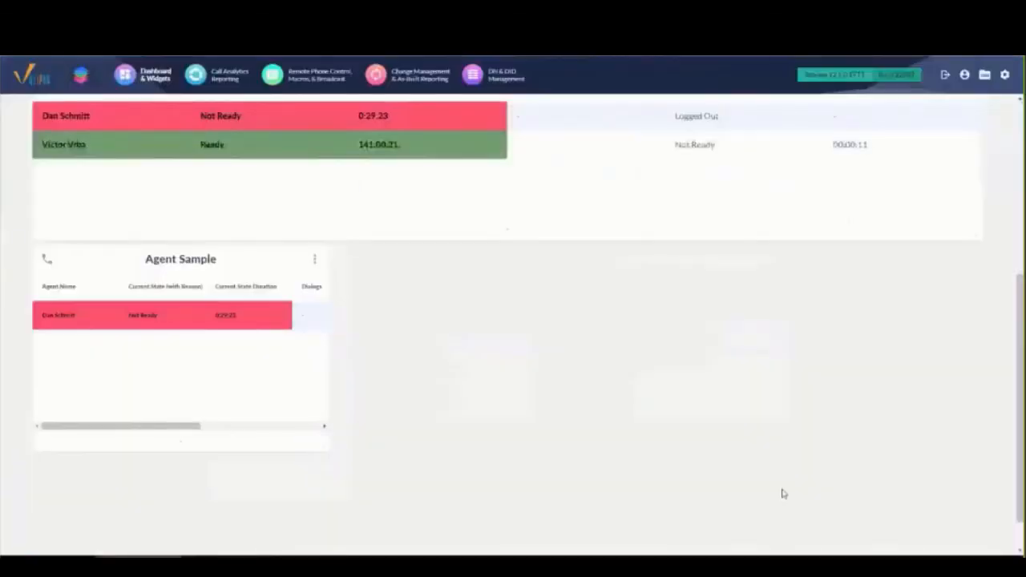
- Copy the Not Ready Agent Sample widget within the dashboard and open the copy's configuration
{"action": "left_click", "coordinate": [314, 259]}
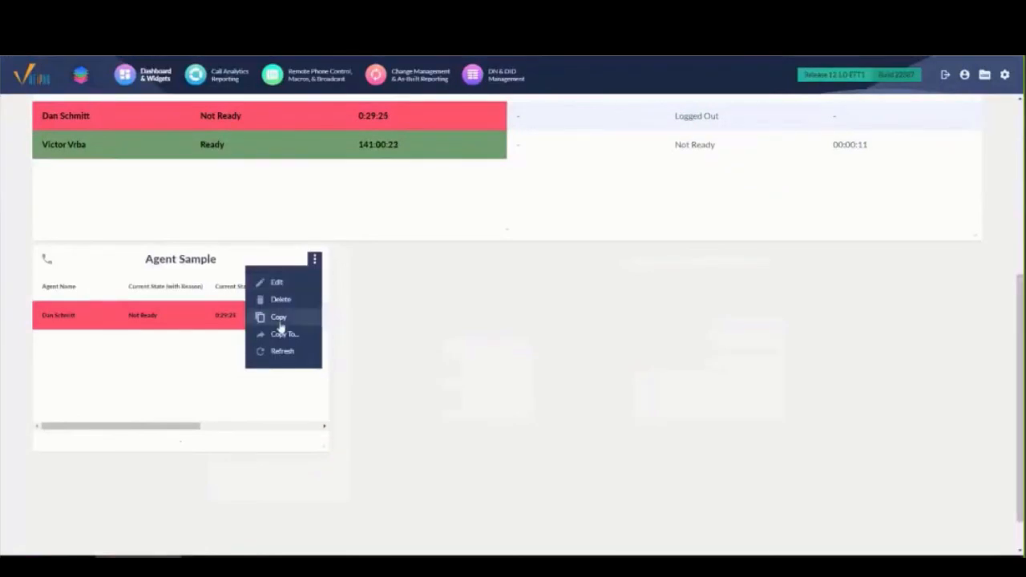
{"action": "left_click", "coordinate": [278, 317]}
{"action": "left_click", "coordinate": [464, 257]}
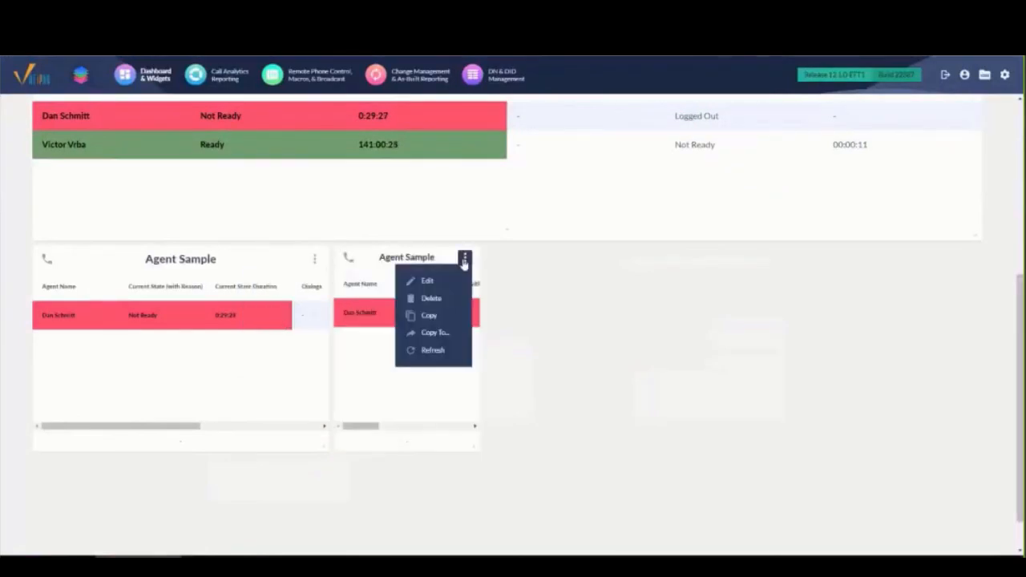
{"action": "left_click", "coordinate": [428, 281]}
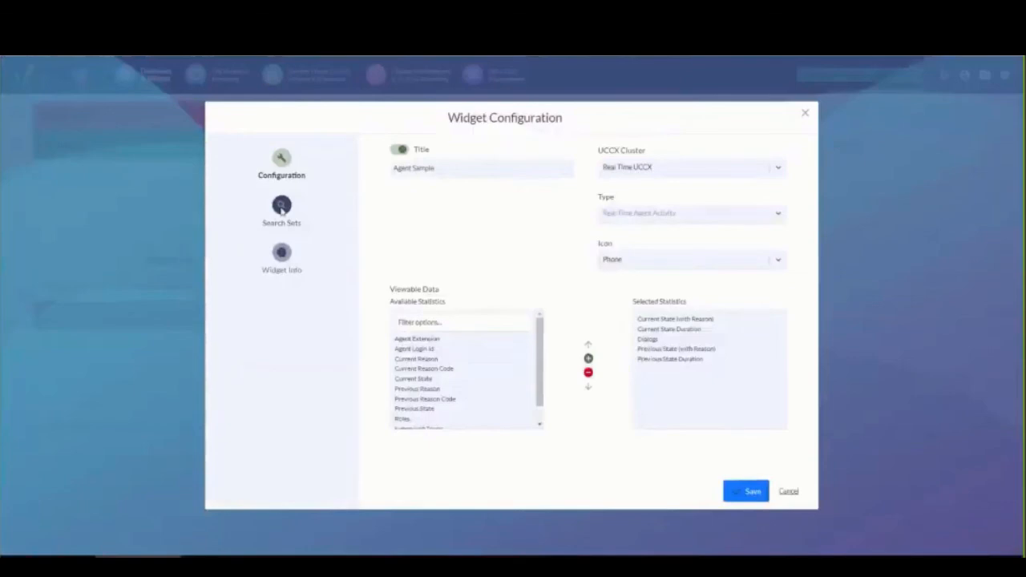
- Replace the copied widget's Not Ready state filter with Ready, save it, and widen it to match the Not Ready widget beside it
{"action": "left_click", "coordinate": [280, 209]}
{"action": "left_click", "coordinate": [393, 186]}
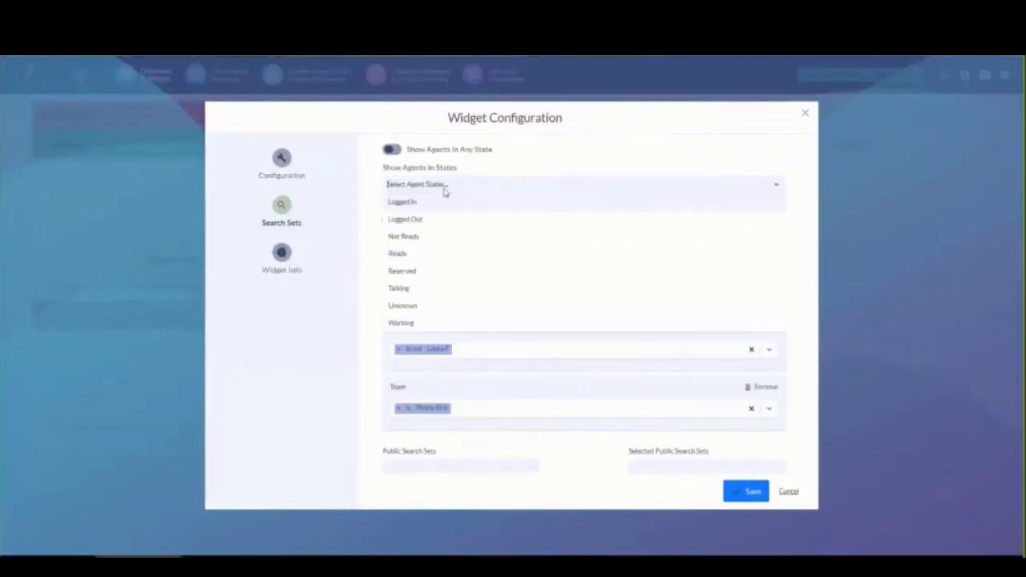
{"action": "left_click", "coordinate": [403, 254]}
{"action": "left_click", "coordinate": [745, 491]}
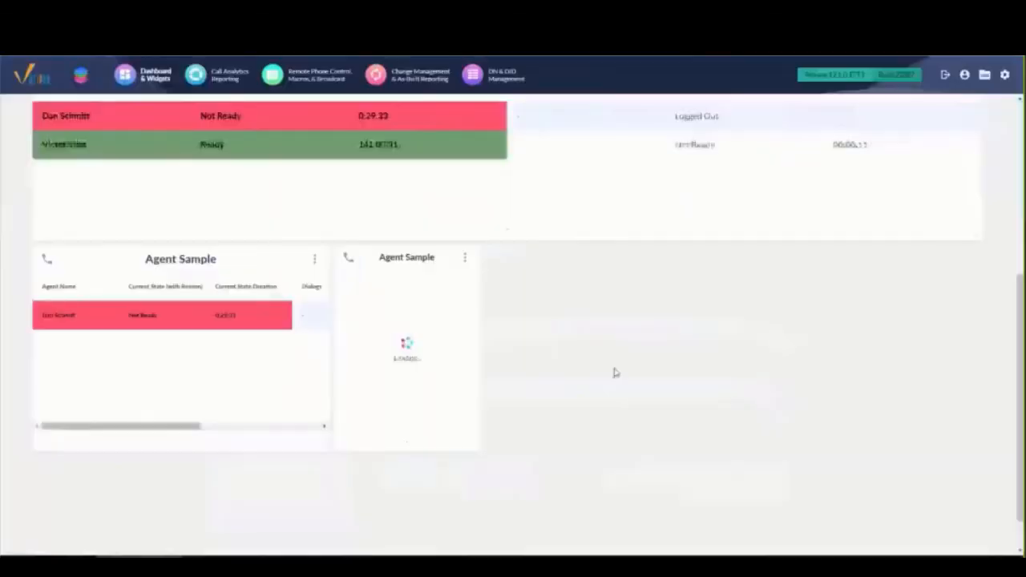
{"action": "left_click_drag", "start_coordinate": [470, 446], "coordinate": [602, 457]}
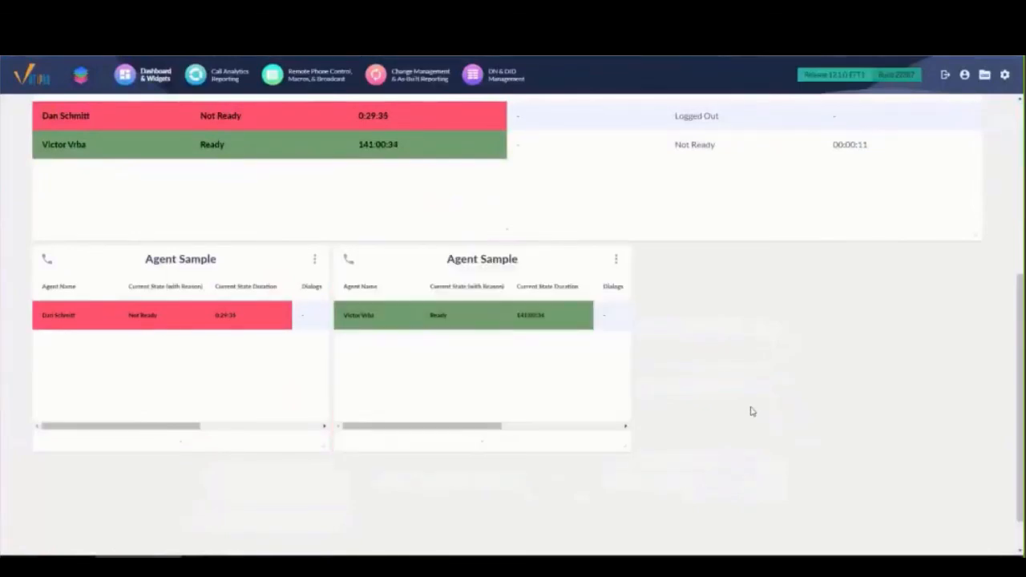
- Delete the full-width Agent Sample widget and move the Ready agent widget to the far right of the row below CSQ SAMPLE
{"action": "scroll", "coordinate": [750, 410], "scroll_direction": "up", "scroll_amount": 1}
{"action": "scroll", "coordinate": [751, 411], "scroll_direction": "up", "scroll_amount": 2}
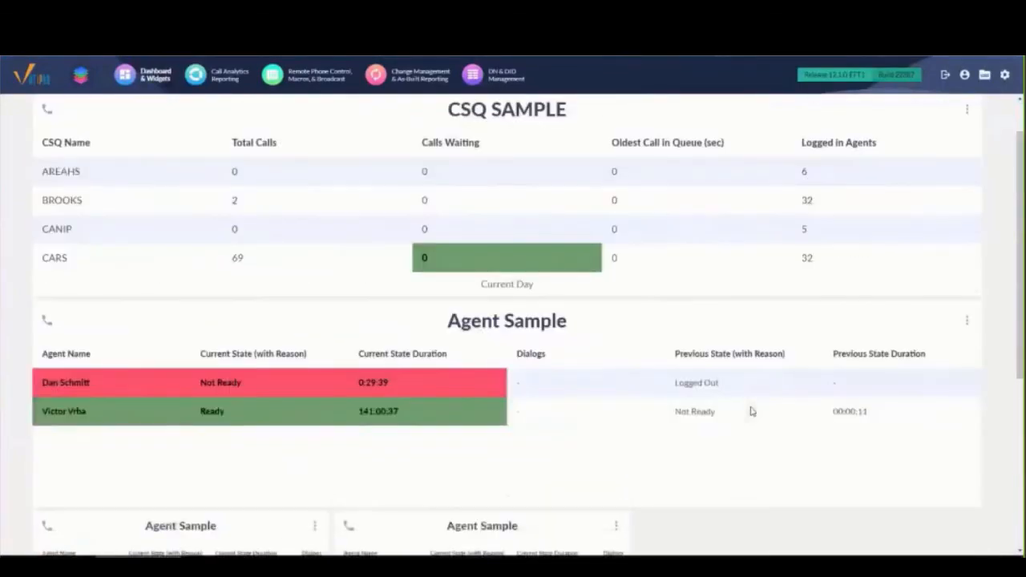
{"action": "scroll", "coordinate": [725, 368], "scroll_direction": "up", "scroll_amount": 1}
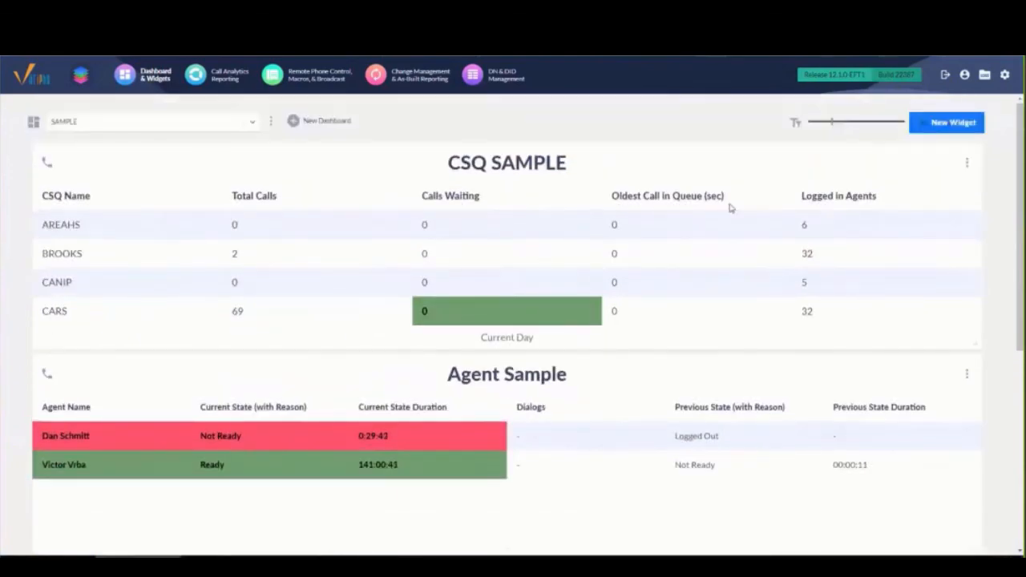
{"action": "scroll", "coordinate": [781, 360], "scroll_direction": "down", "scroll_amount": 1}
{"action": "scroll", "coordinate": [782, 361], "scroll_direction": "down", "scroll_amount": 1}
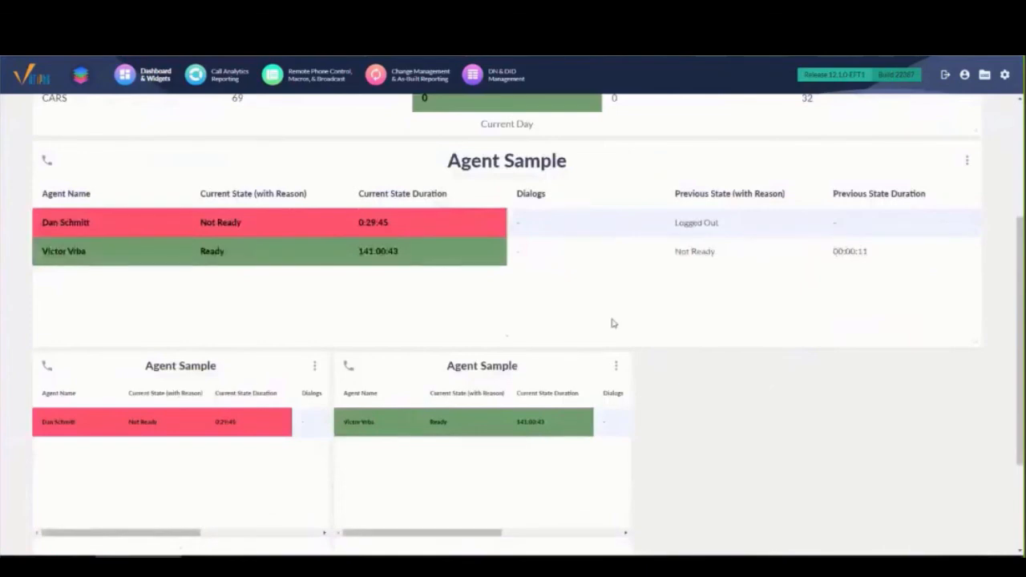
{"action": "left_click", "coordinate": [967, 161]}
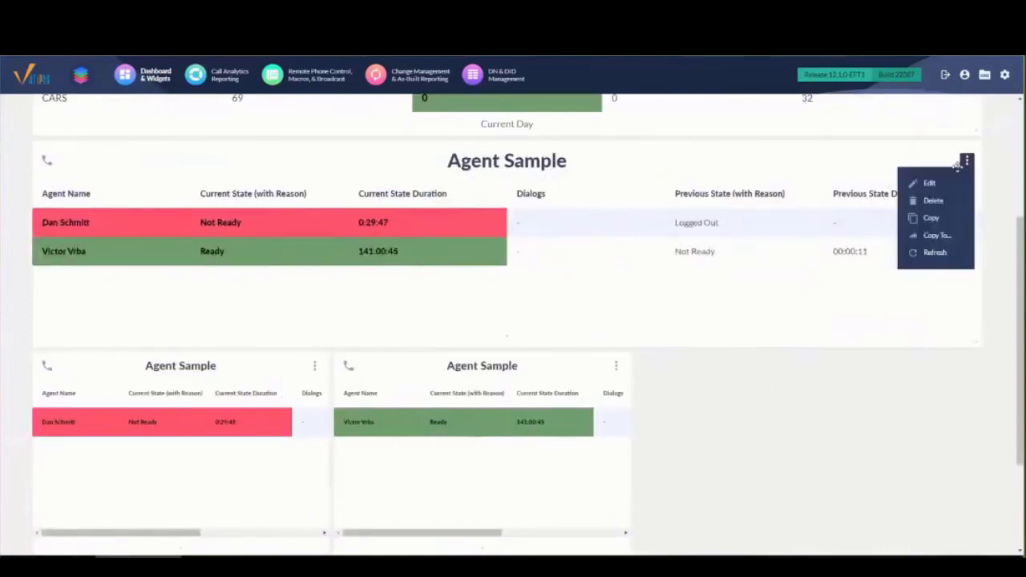
{"action": "left_click", "coordinate": [936, 204]}
{"action": "left_click", "coordinate": [582, 343]}
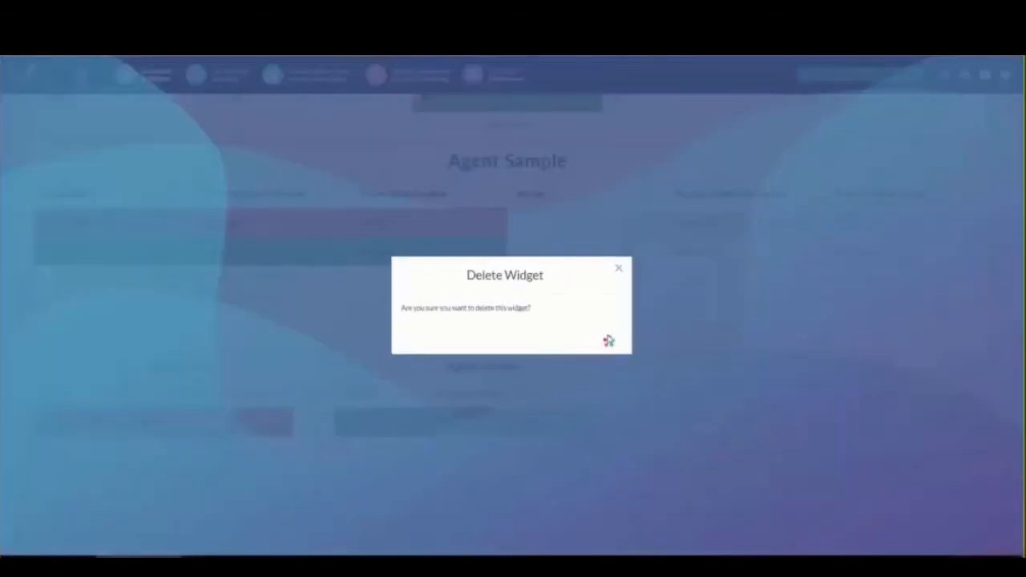
{"action": "scroll", "coordinate": [804, 376], "scroll_direction": "up", "scroll_amount": 2}
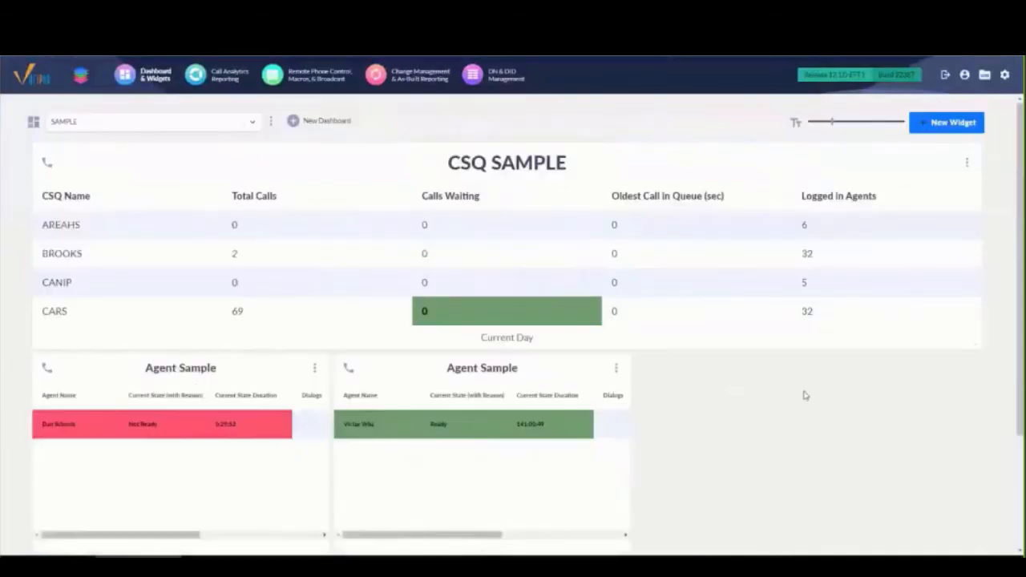
{"action": "left_click_drag", "start_coordinate": [518, 367], "coordinate": [858, 369]}
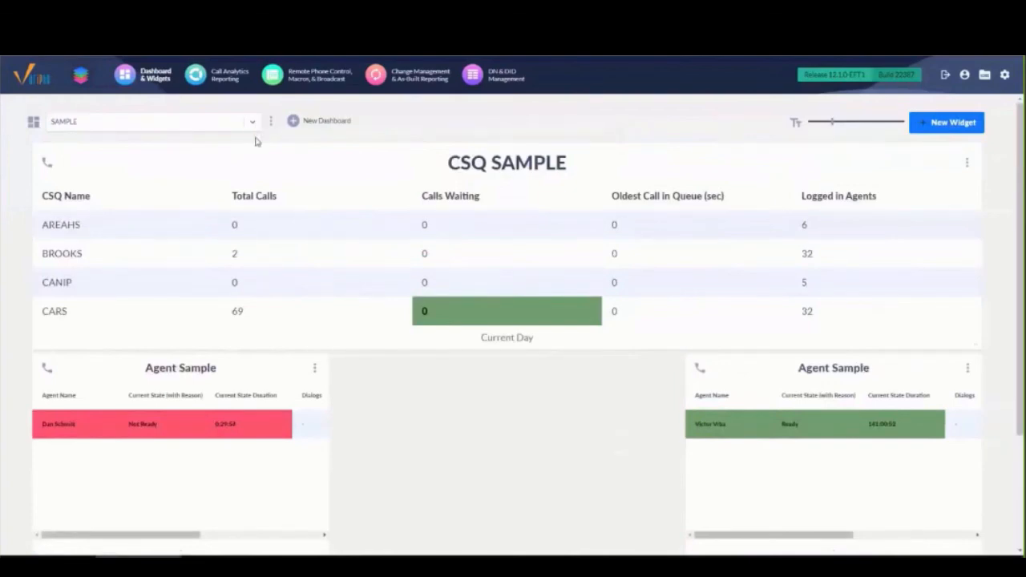
- Copy the Not Ready Agent Sample widget to the CCX Simple dashboard and widen the copy there to nearly half the dashboard width
{"action": "left_click", "coordinate": [315, 368]}
{"action": "left_click", "coordinate": [285, 443]}
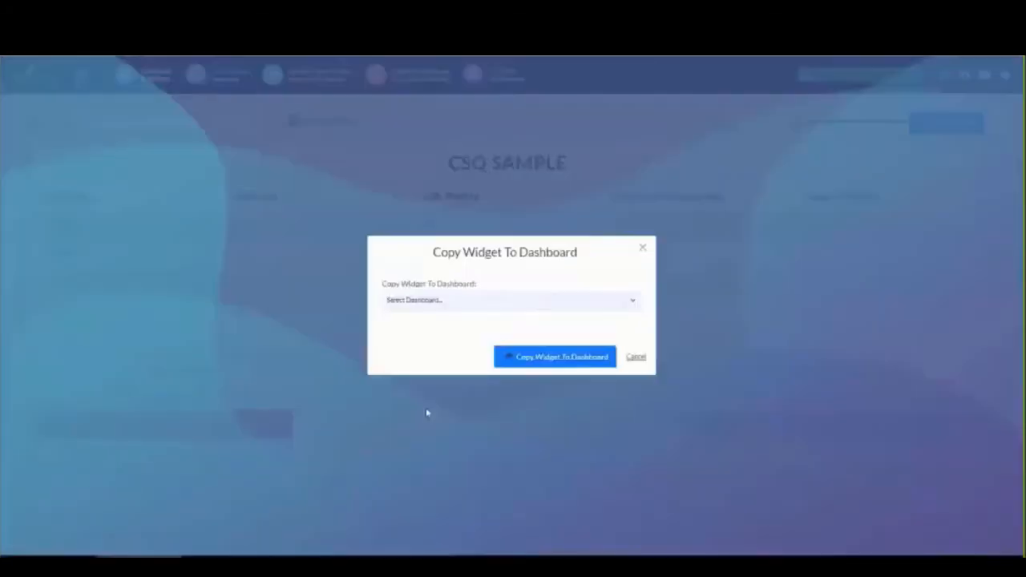
{"action": "left_click", "coordinate": [481, 304]}
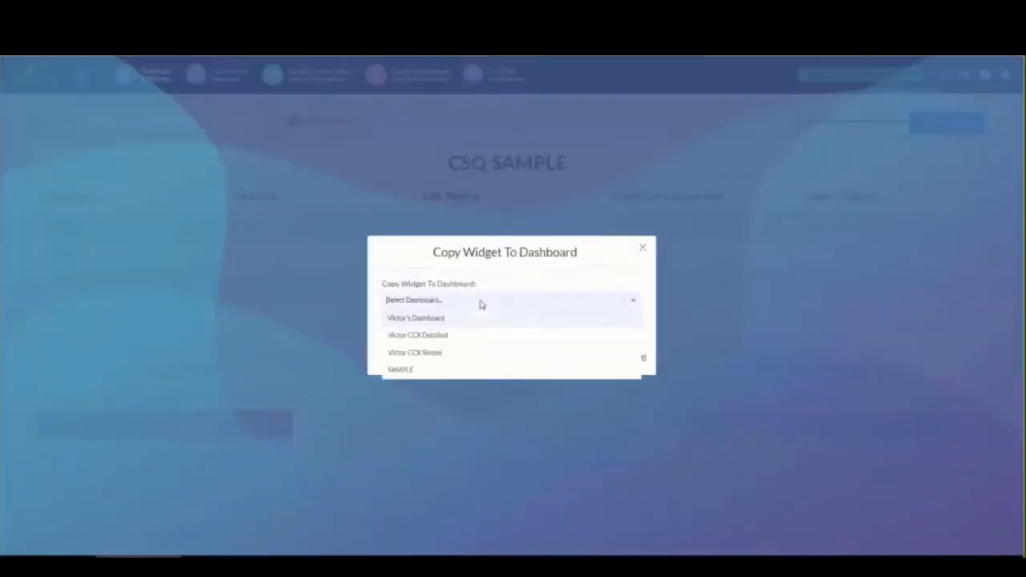
{"action": "left_click", "coordinate": [421, 353]}
{"action": "left_click", "coordinate": [565, 358]}
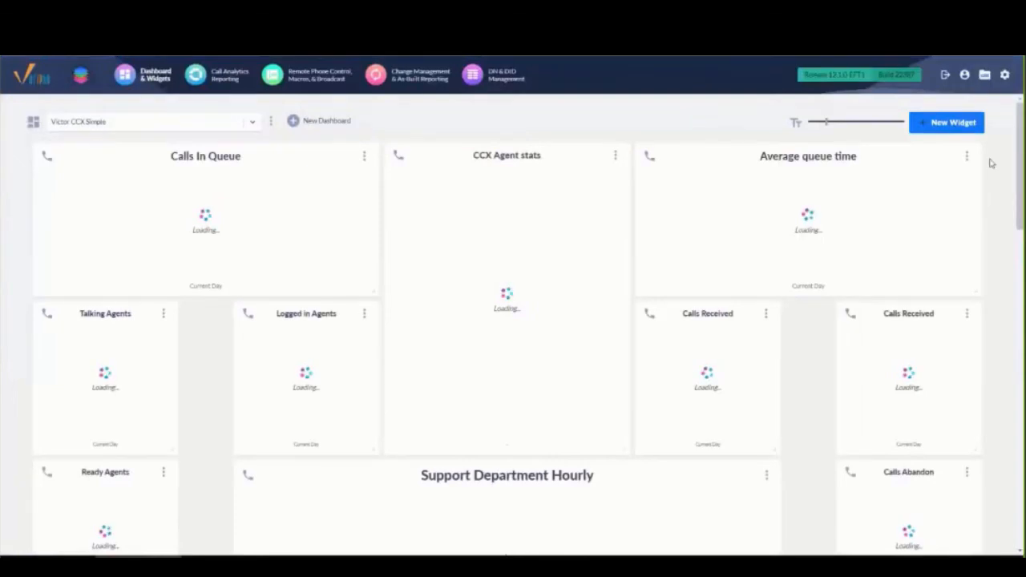
{"action": "left_click_drag", "start_coordinate": [1020, 166], "coordinate": [1021, 485]}
{"action": "left_click_drag", "start_coordinate": [173, 403], "coordinate": [492, 412]}
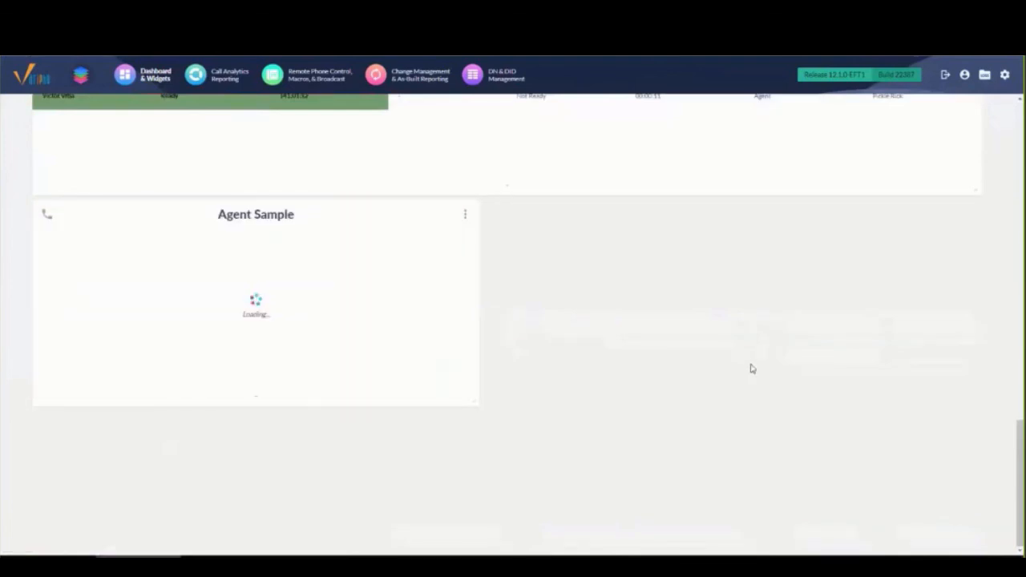
- Look over the CCX Simple dashboard's widgets from end to start, switching to the SAMPLE dashboard and back for comparison
{"action": "scroll", "coordinate": [752, 369], "scroll_direction": "up", "scroll_amount": 2}
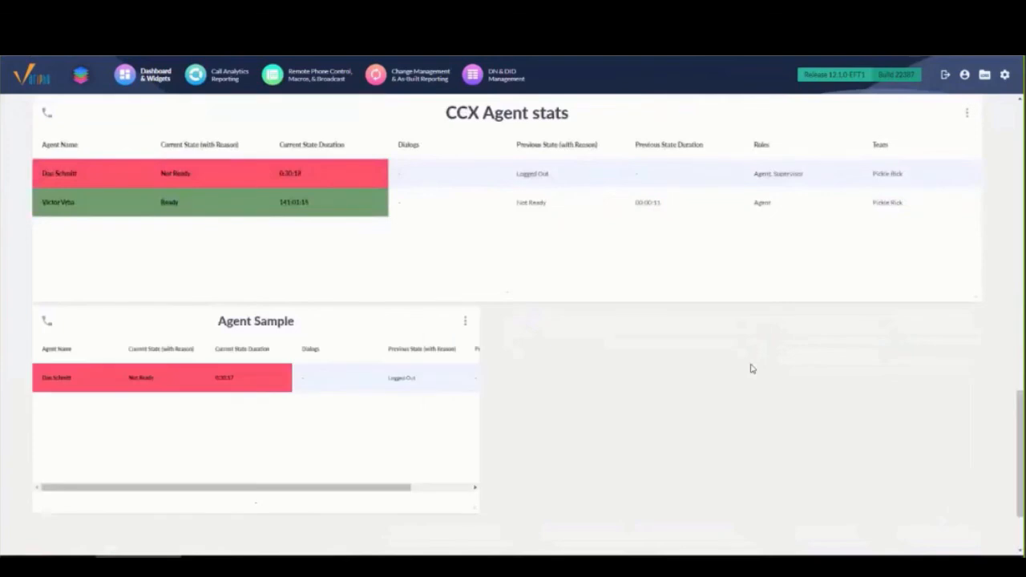
{"action": "scroll", "coordinate": [752, 369], "scroll_direction": "up", "scroll_amount": 2}
{"action": "scroll", "coordinate": [750, 366], "scroll_direction": "up", "scroll_amount": 1}
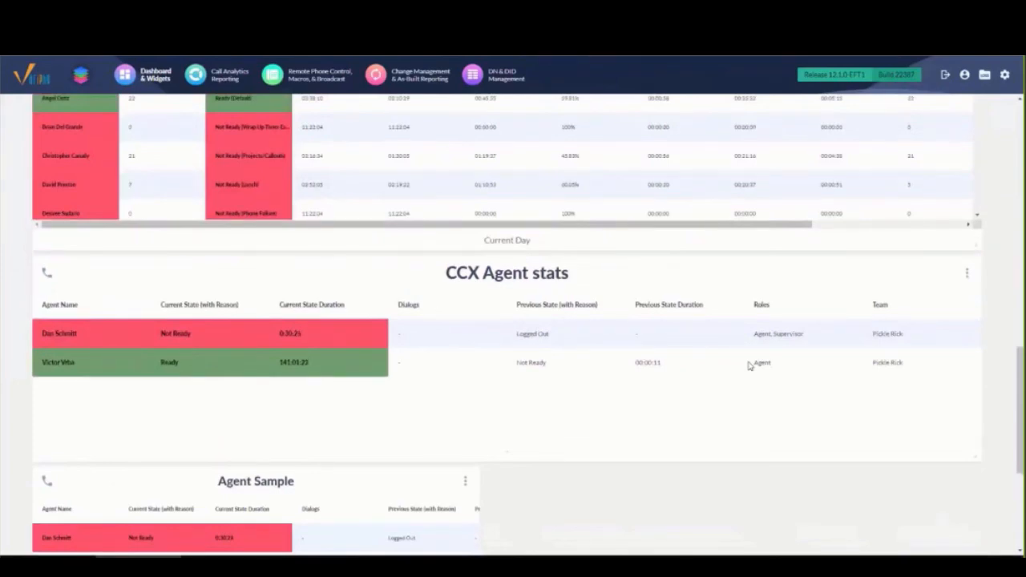
{"action": "scroll", "coordinate": [749, 366], "scroll_direction": "up", "scroll_amount": 9}
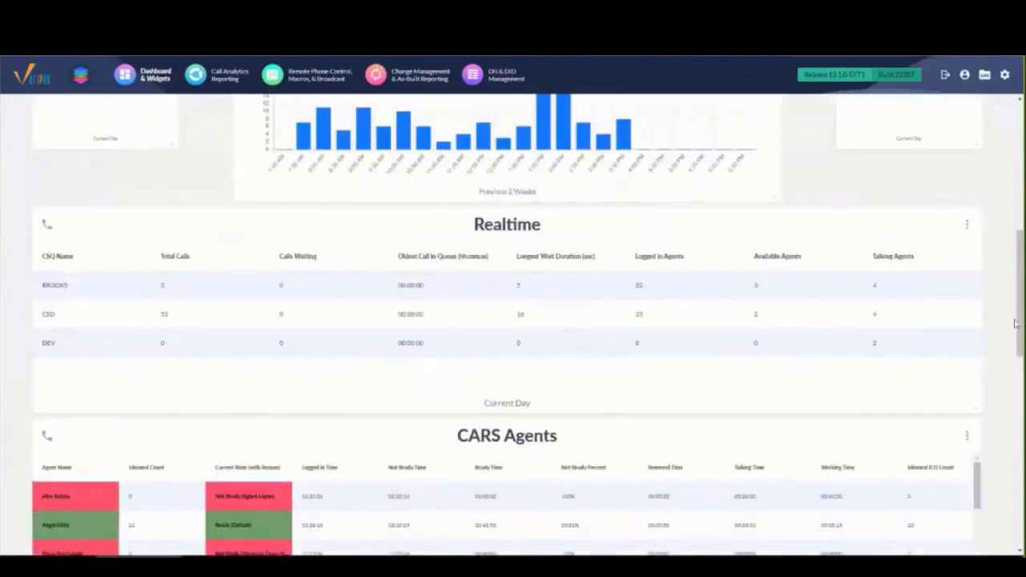
{"action": "scroll", "coordinate": [457, 158], "scroll_direction": "up", "scroll_amount": 6}
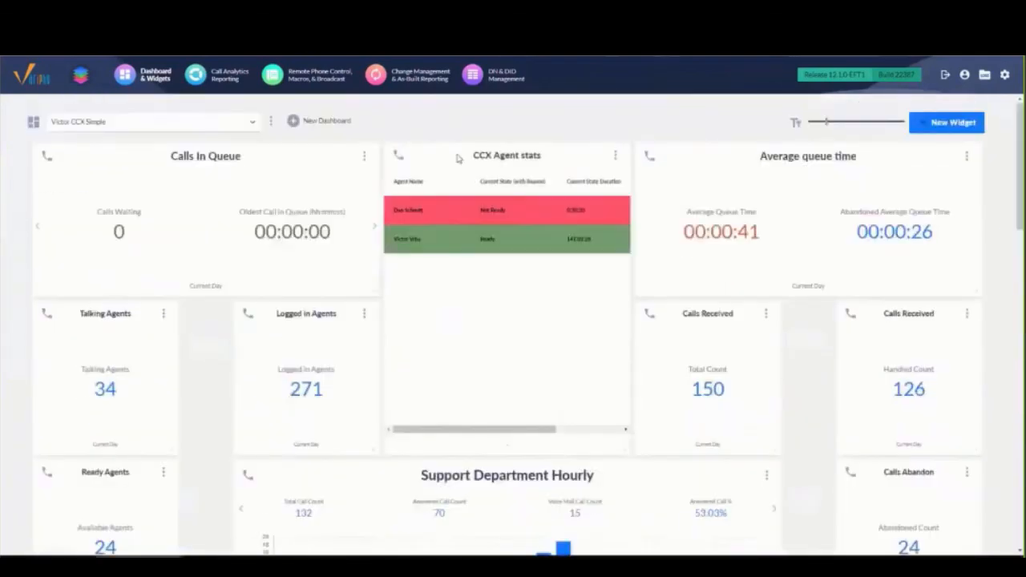
{"action": "left_click", "coordinate": [253, 122]}
{"action": "left_click", "coordinate": [64, 191]}
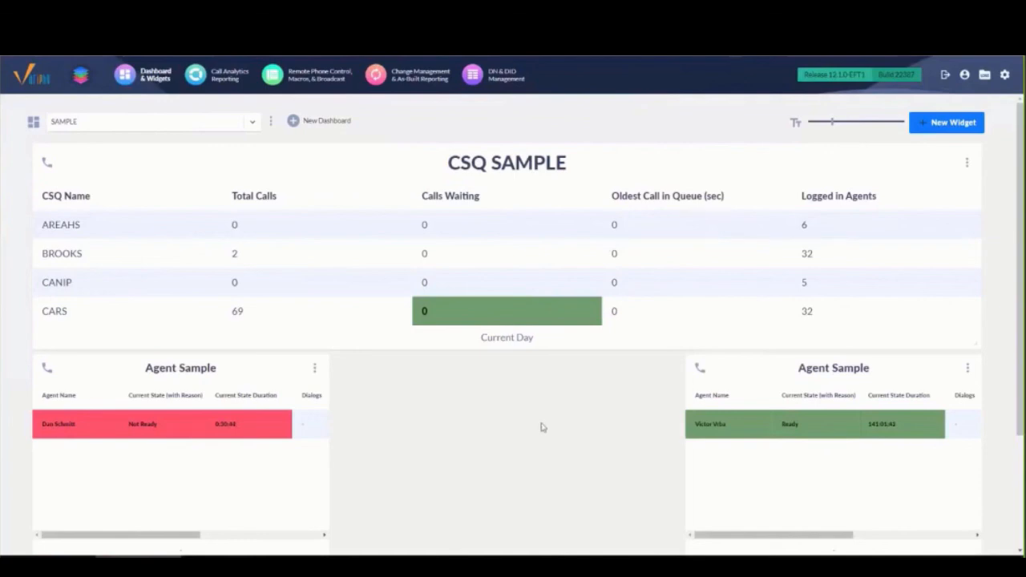
{"action": "left_click", "coordinate": [250, 125]}
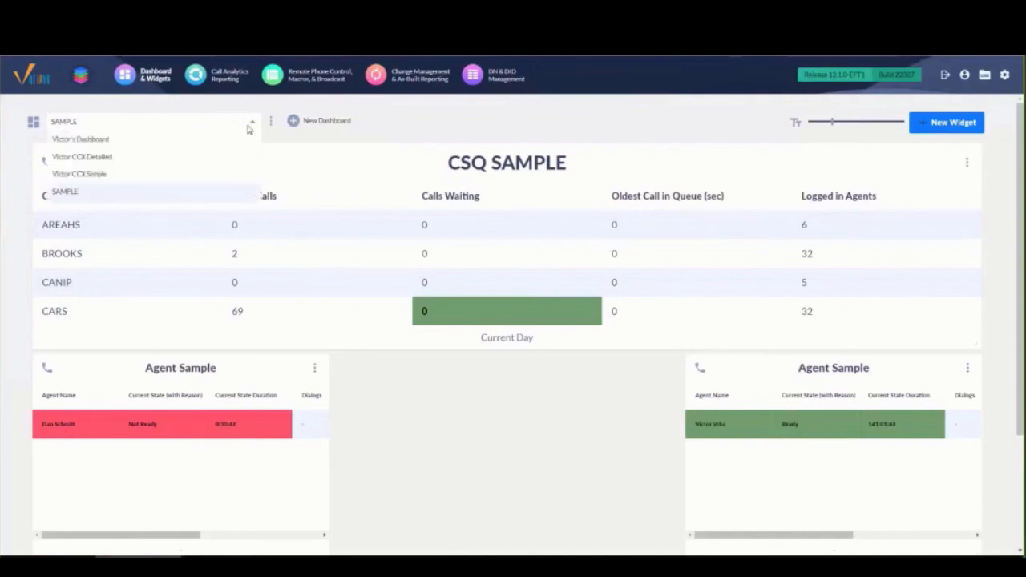
{"action": "left_click", "coordinate": [120, 175]}
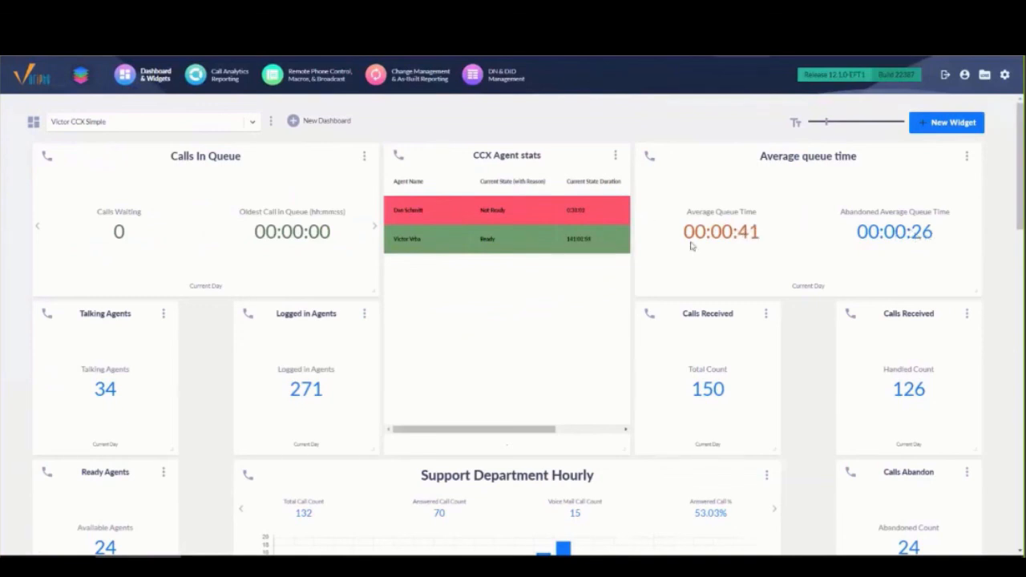
- Open the CCX Detailed dashboard and examine its Realtime and CSQ Status widgets
{"action": "left_click", "coordinate": [253, 122]}
{"action": "left_click", "coordinate": [89, 154]}
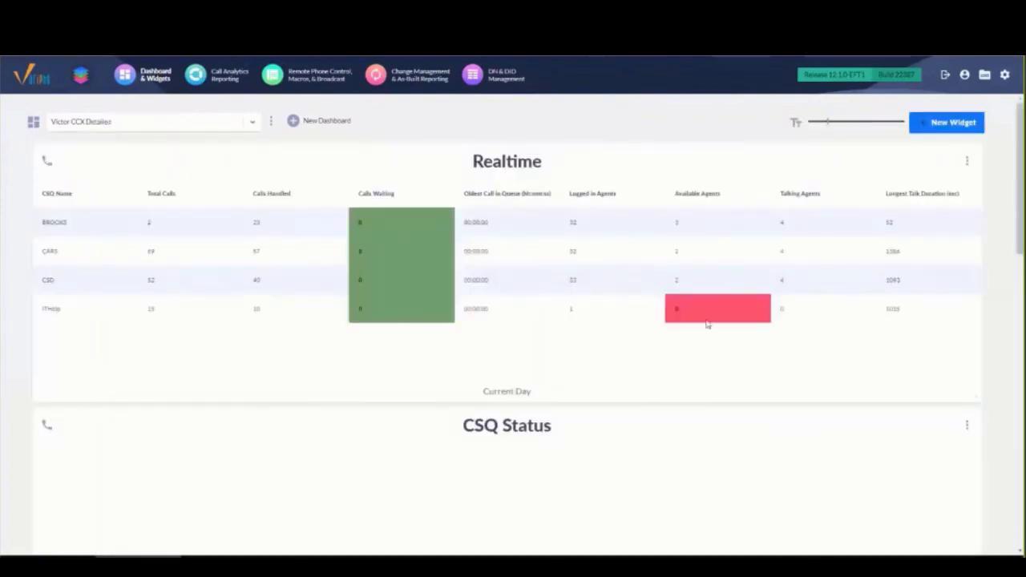
{"action": "scroll", "coordinate": [696, 342], "scroll_direction": "down", "scroll_amount": 1}
{"action": "scroll", "coordinate": [696, 344], "scroll_direction": "down", "scroll_amount": 2}
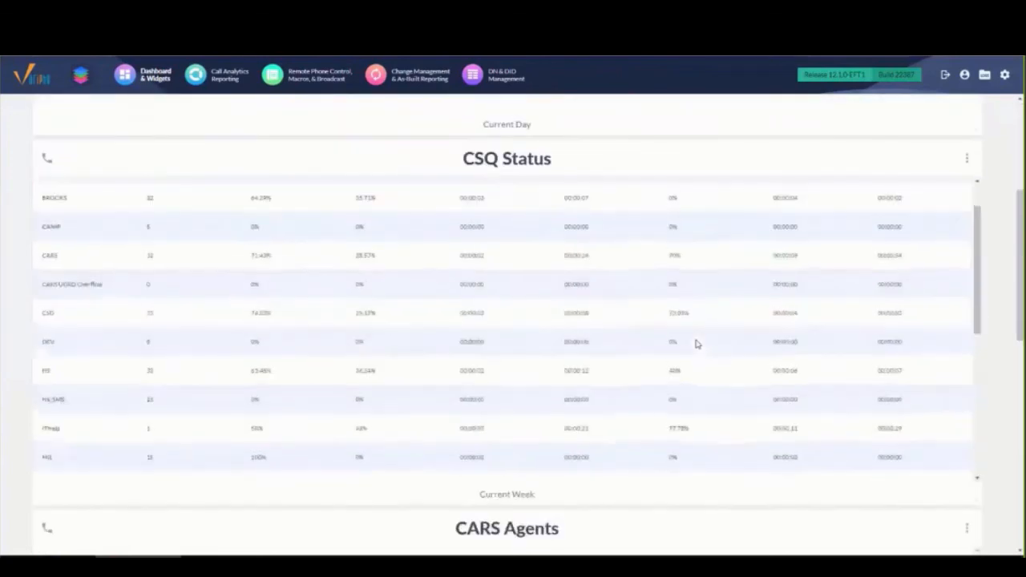
{"action": "scroll", "coordinate": [695, 344], "scroll_direction": "up", "scroll_amount": 1}
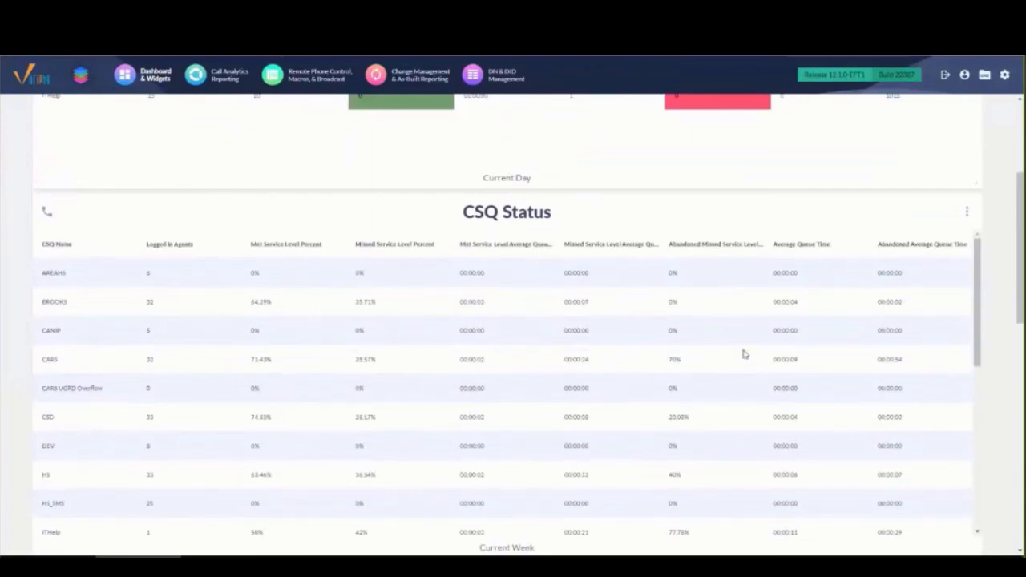
- Open the CSQ Status widget's configuration, filter its available statistics by "service", and browse the matching service level statistics
{"action": "left_click", "coordinate": [967, 213]}
{"action": "left_click", "coordinate": [935, 234]}
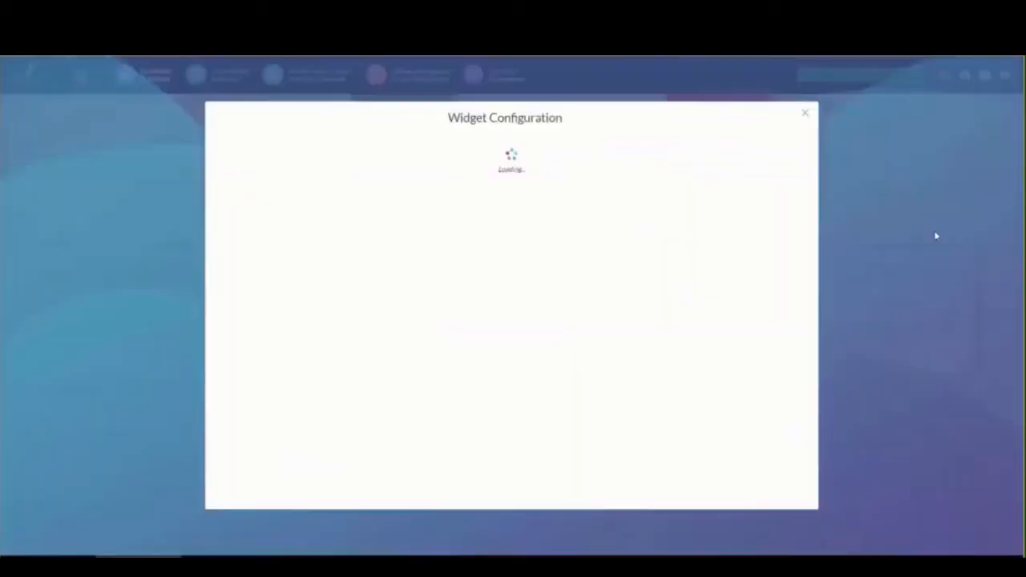
{"action": "scroll", "coordinate": [569, 364], "scroll_direction": "down", "scroll_amount": 3}
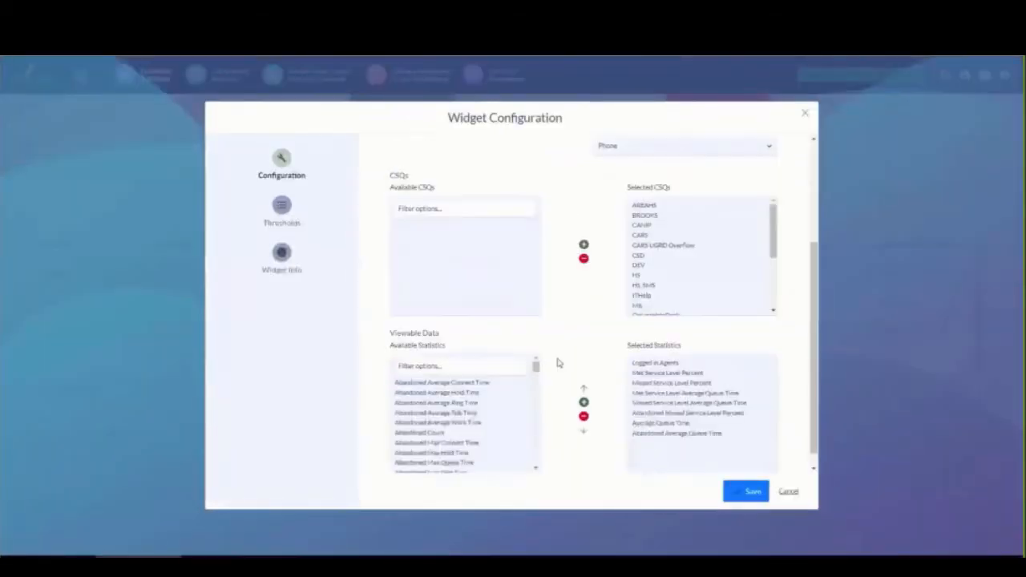
{"action": "scroll", "coordinate": [559, 363], "scroll_direction": "down", "scroll_amount": 1}
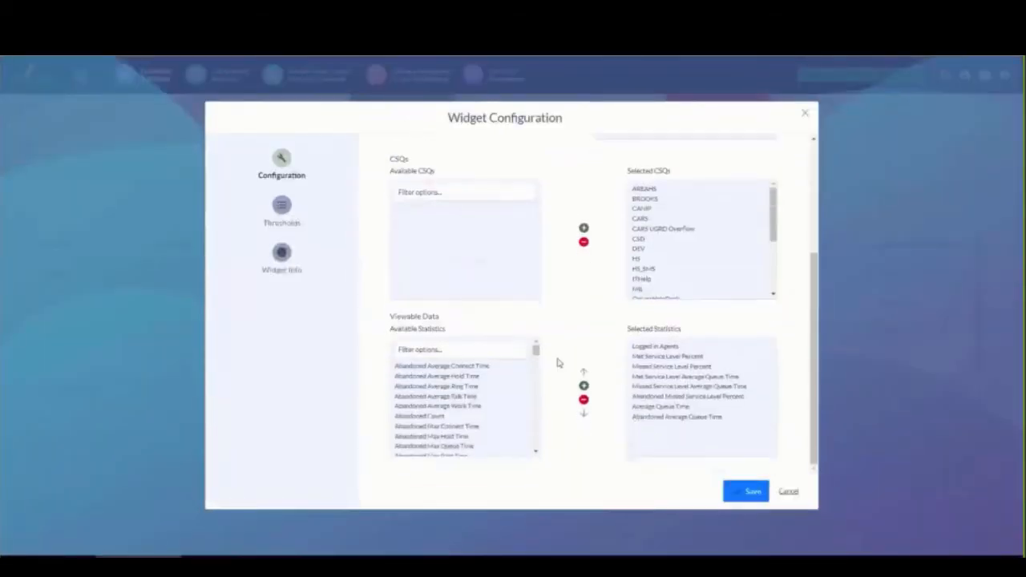
{"action": "left_click", "coordinate": [463, 345]}
{"action": "type", "text": "service"}
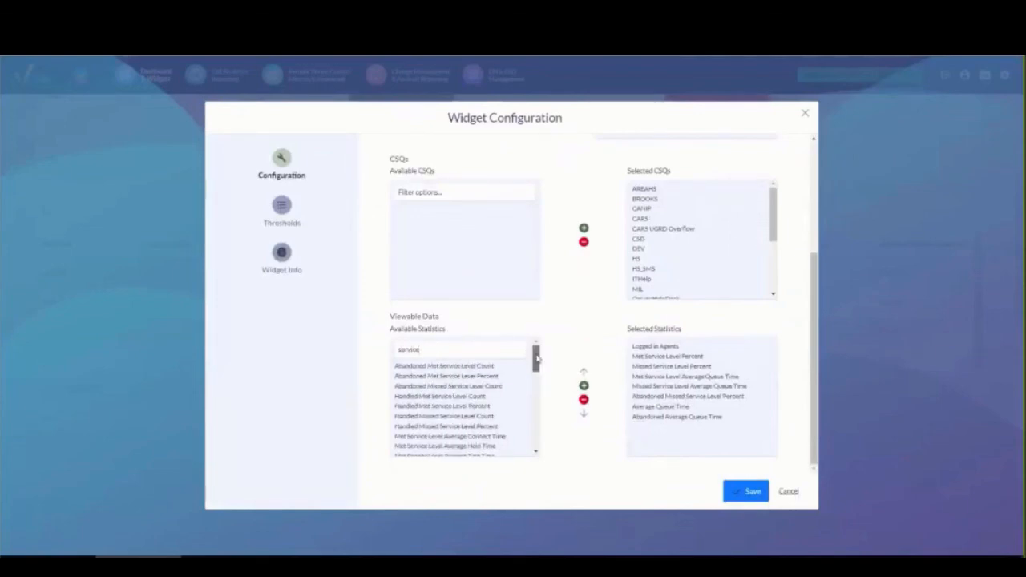
{"action": "left_click_drag", "start_coordinate": [534, 357], "coordinate": [534, 409]}
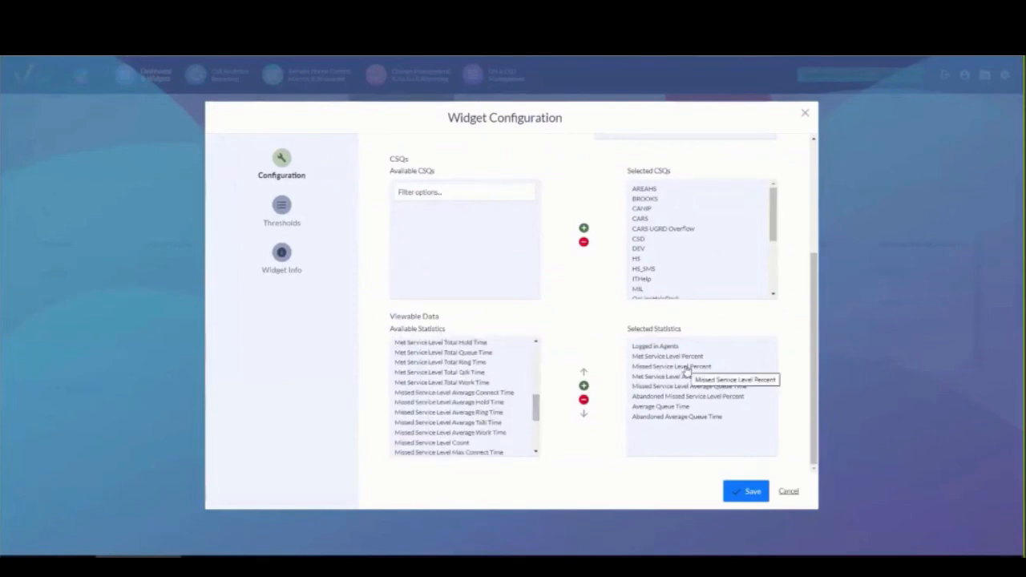